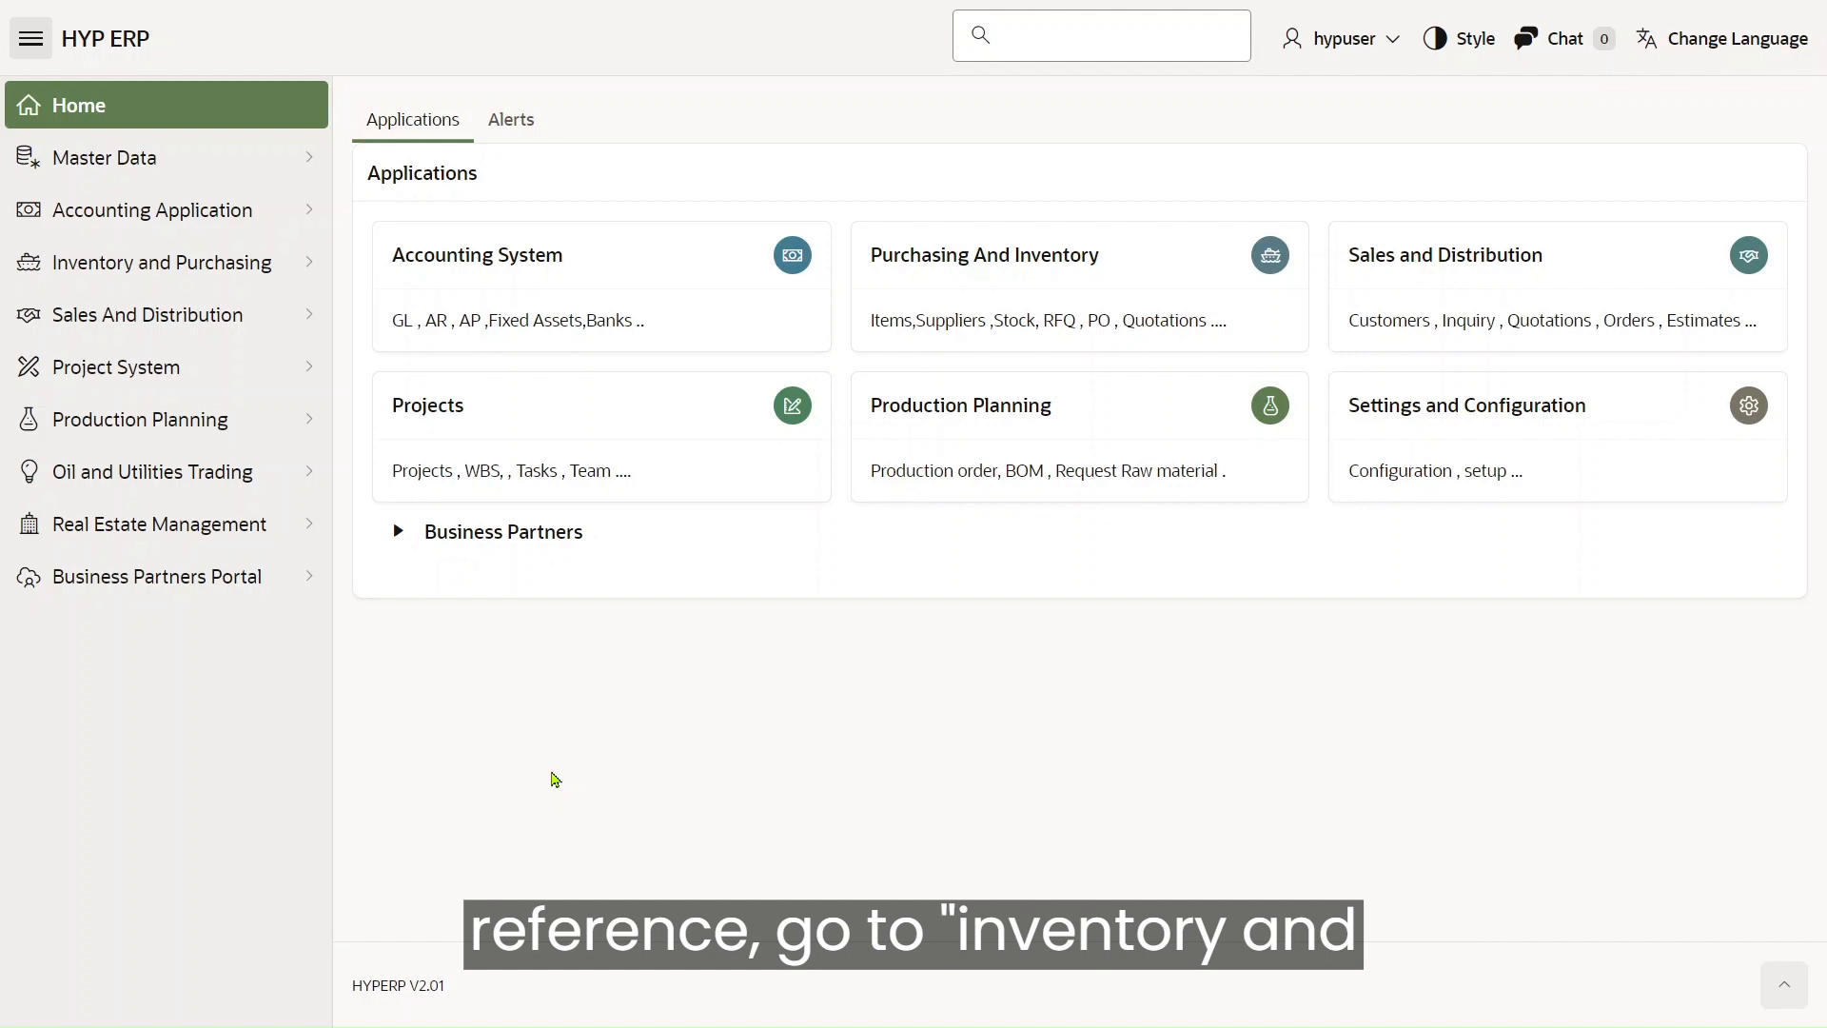
Start a purchase order with reference from Manage Purchase Orders in the Procurement Department's purchase orders
left_click(170, 272)
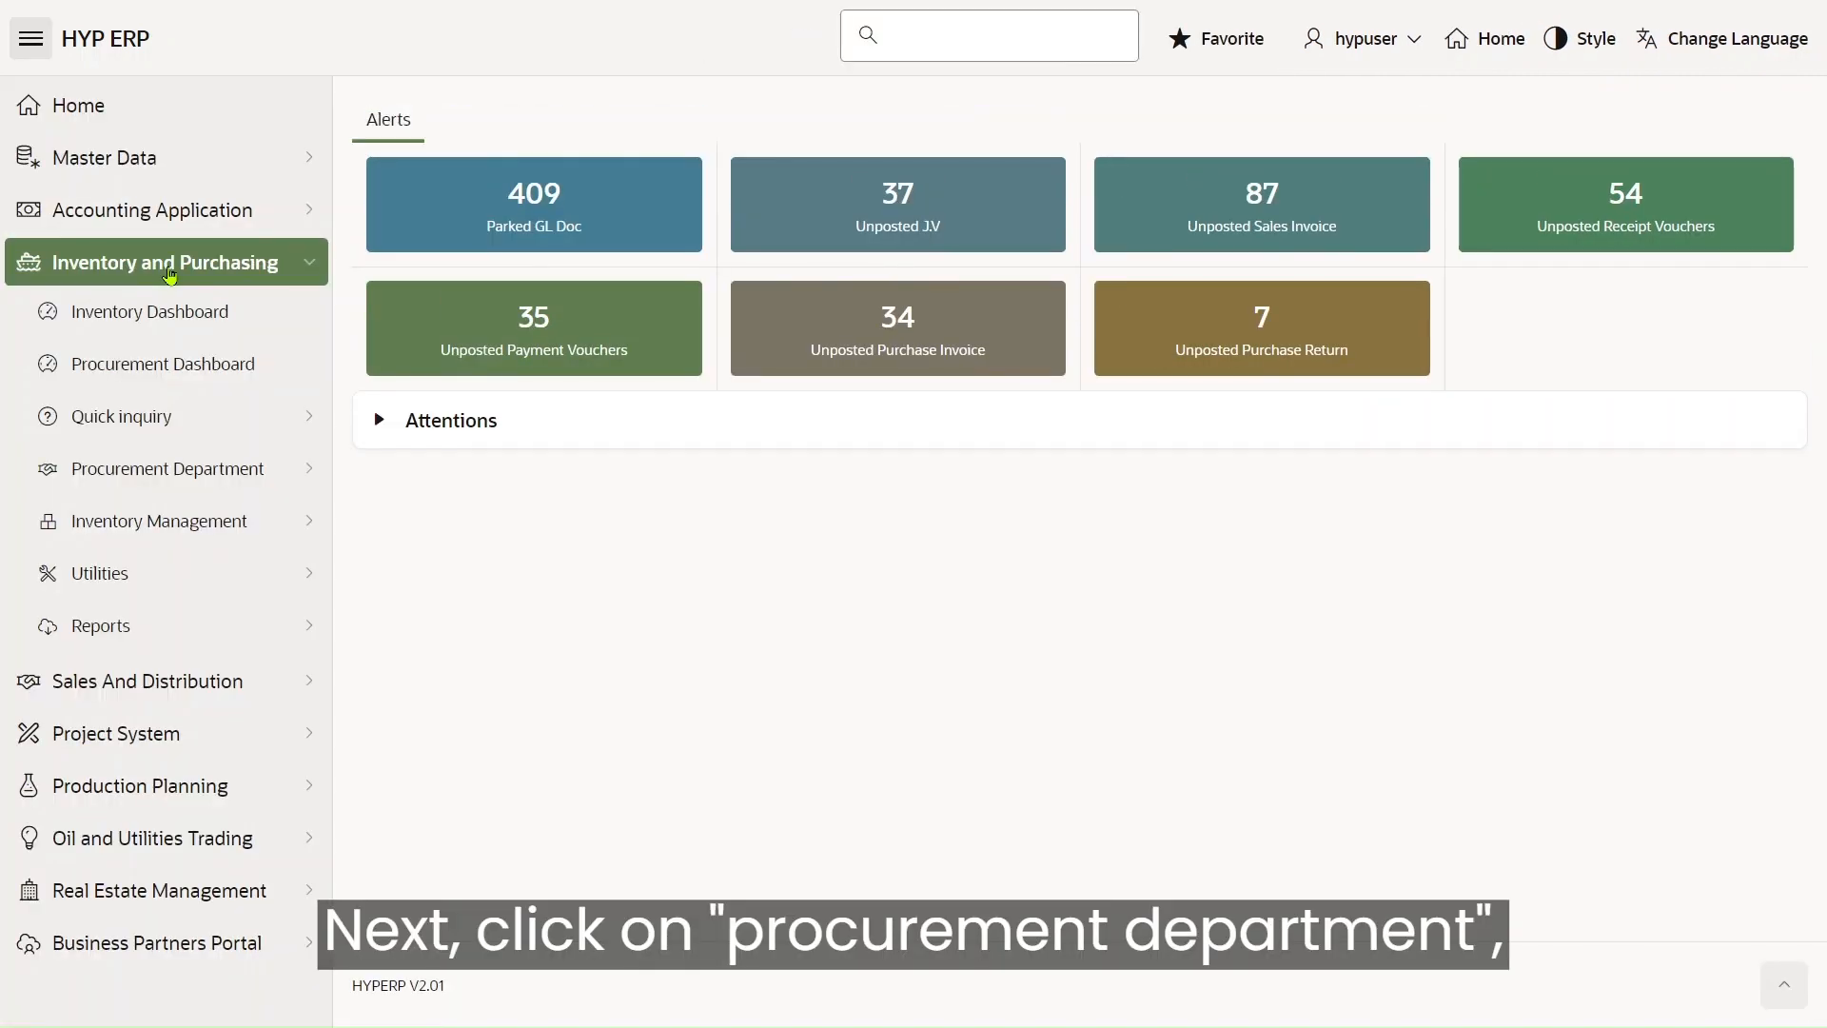
left_click(192, 467)
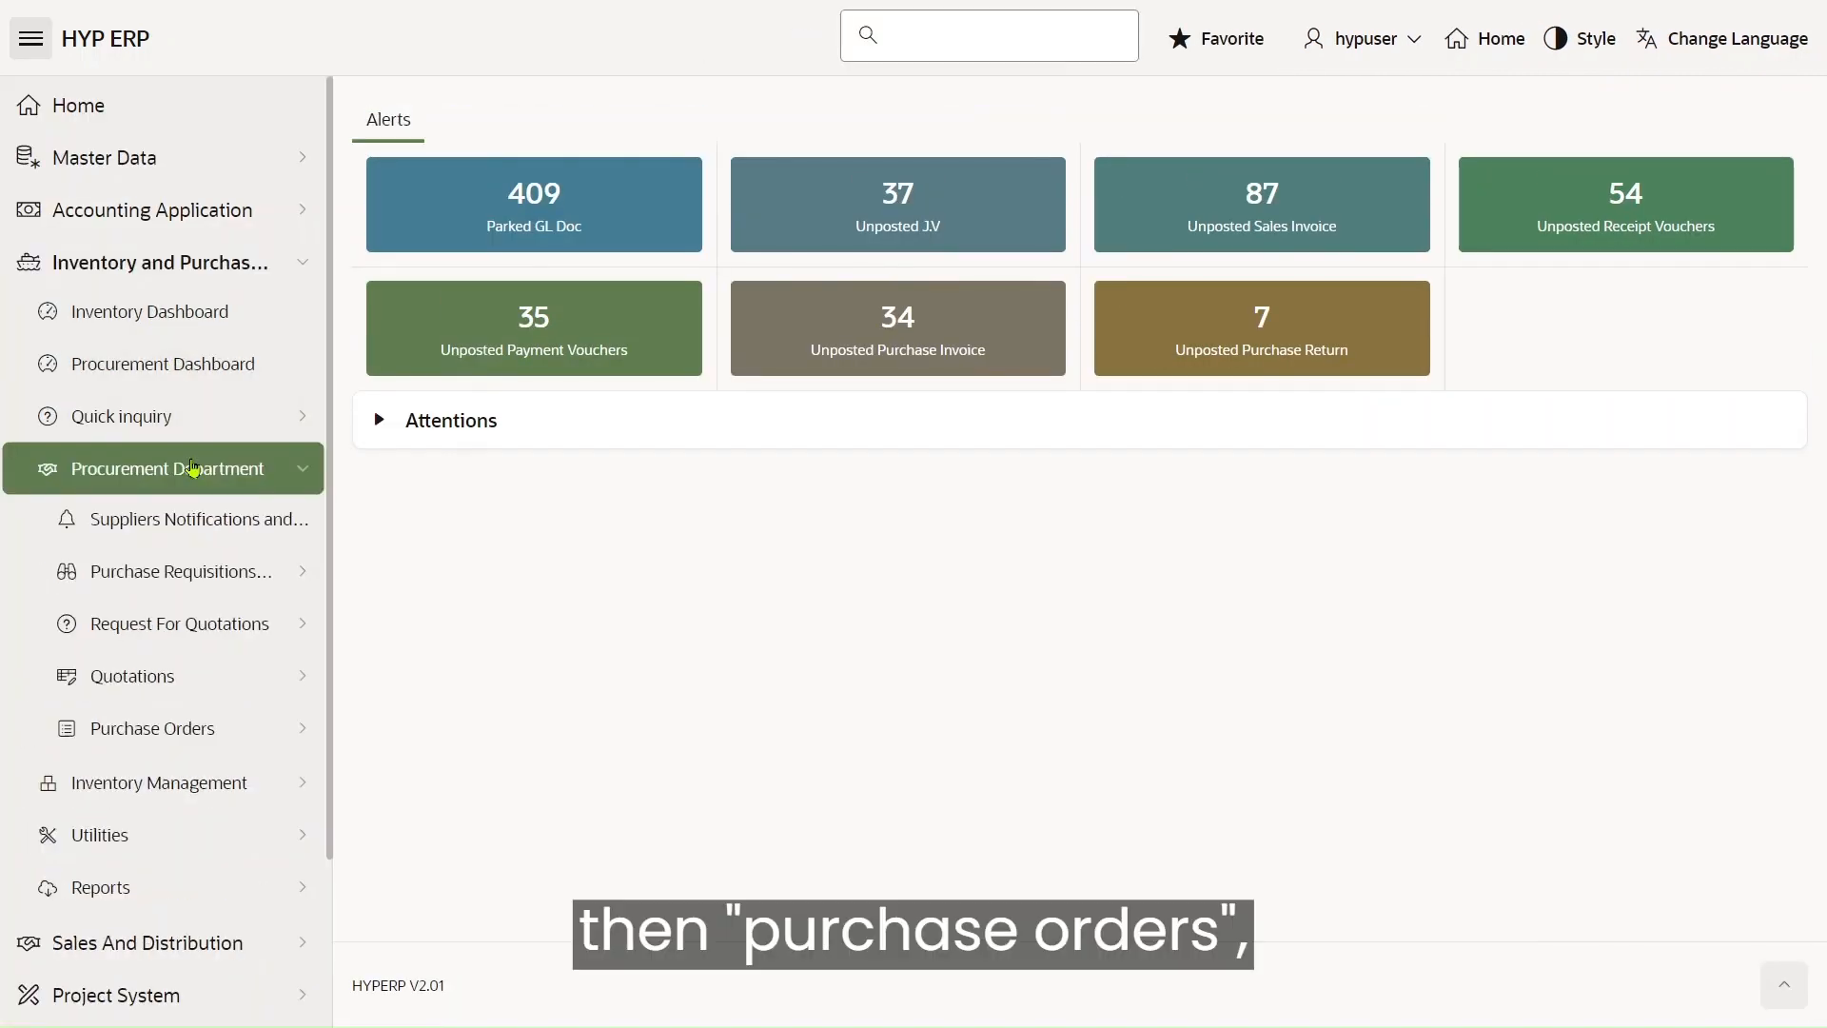
left_click(181, 728)
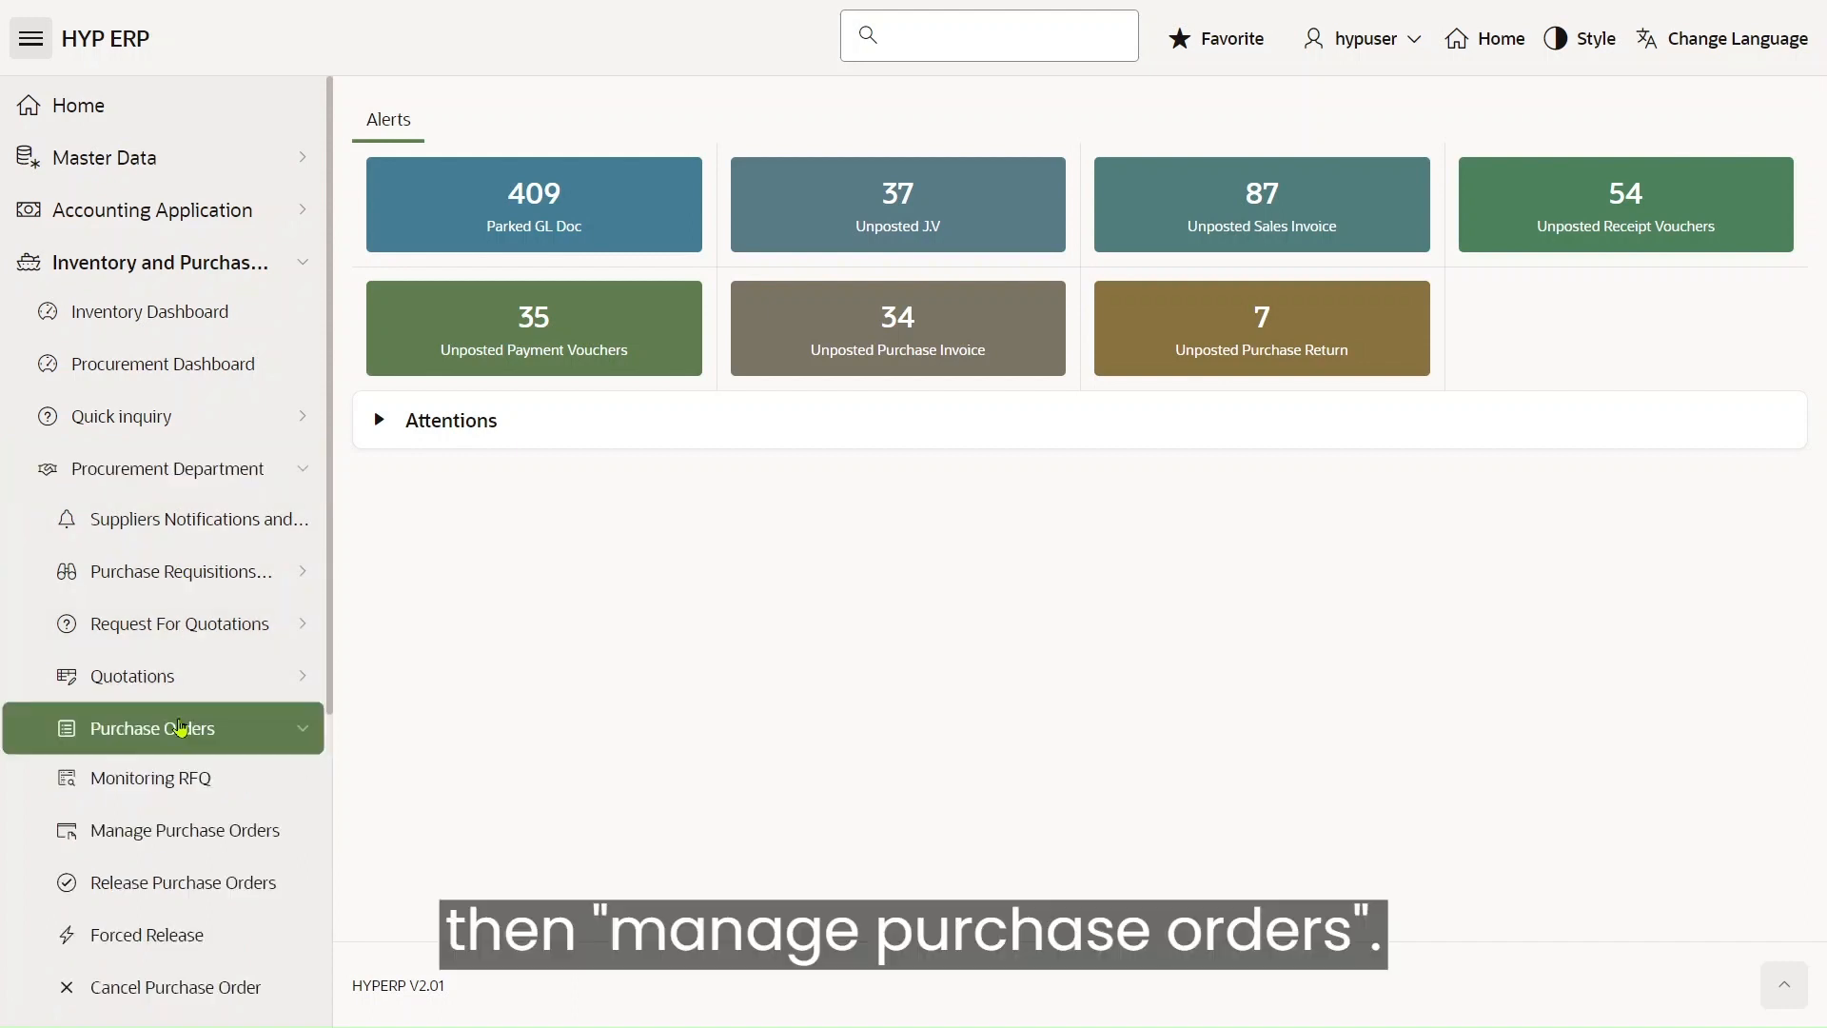
left_click(181, 838)
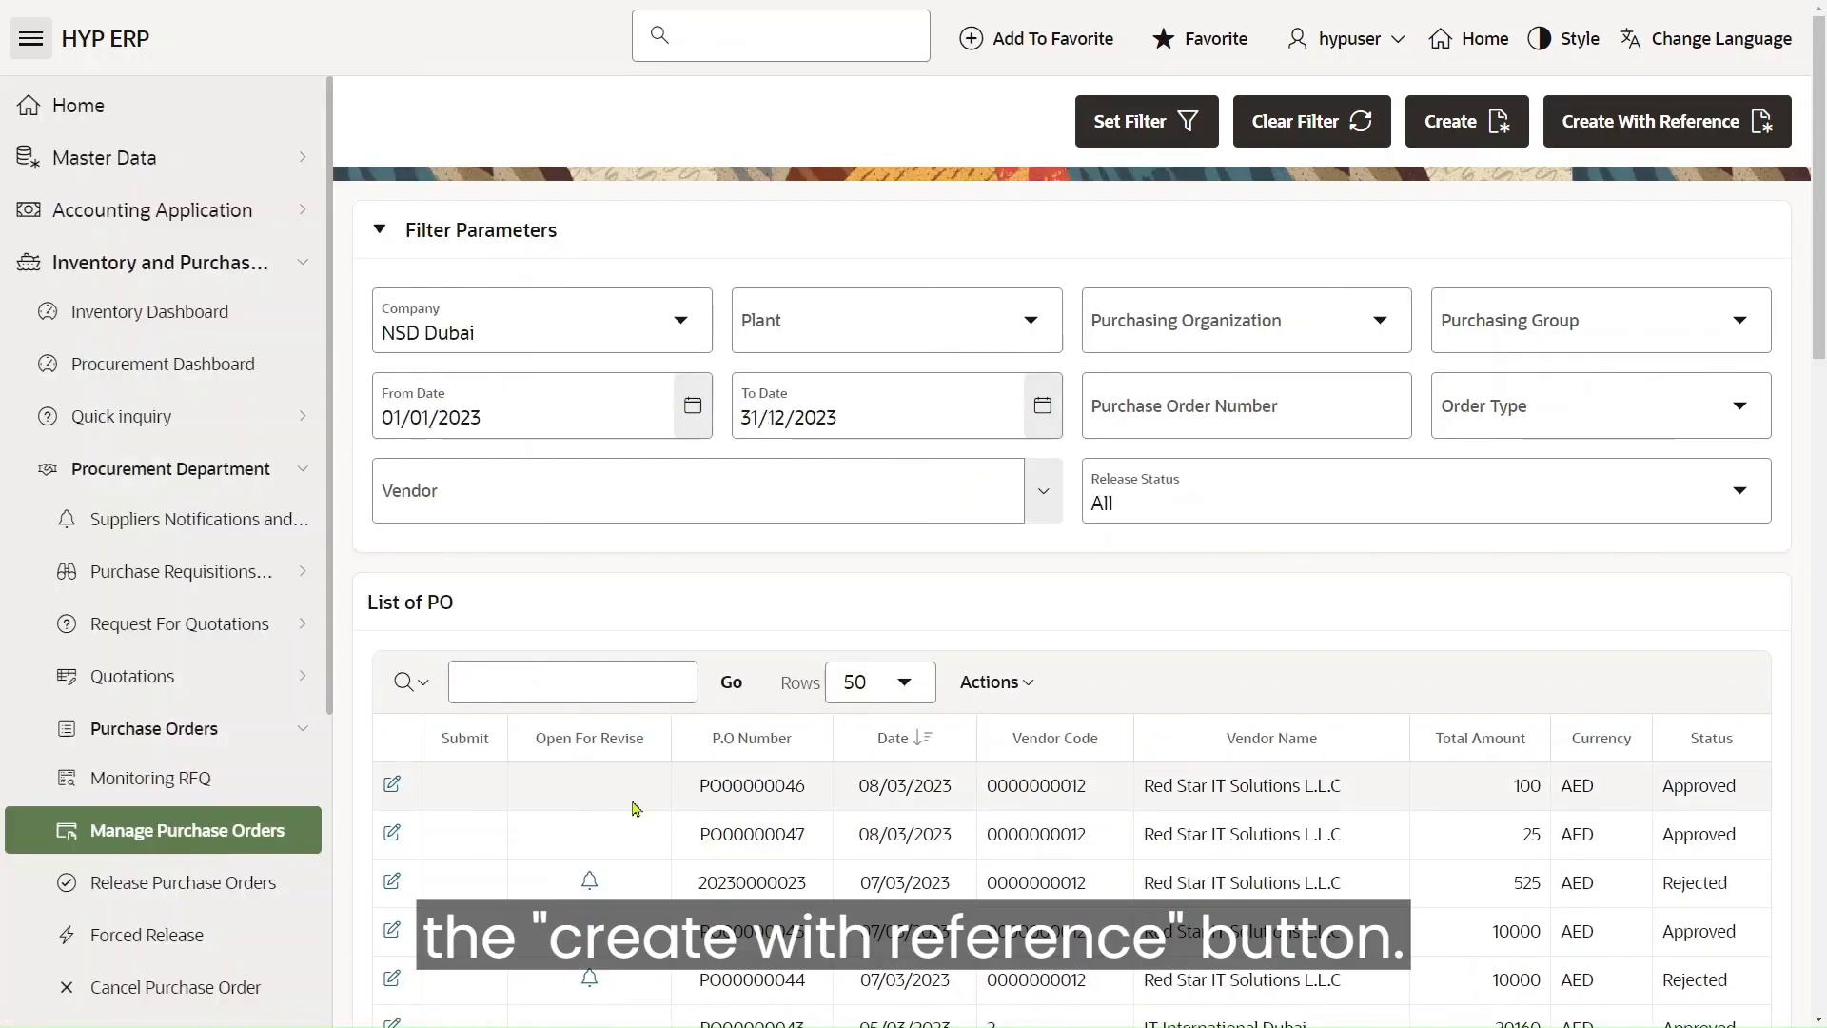
left_click(1681, 125)
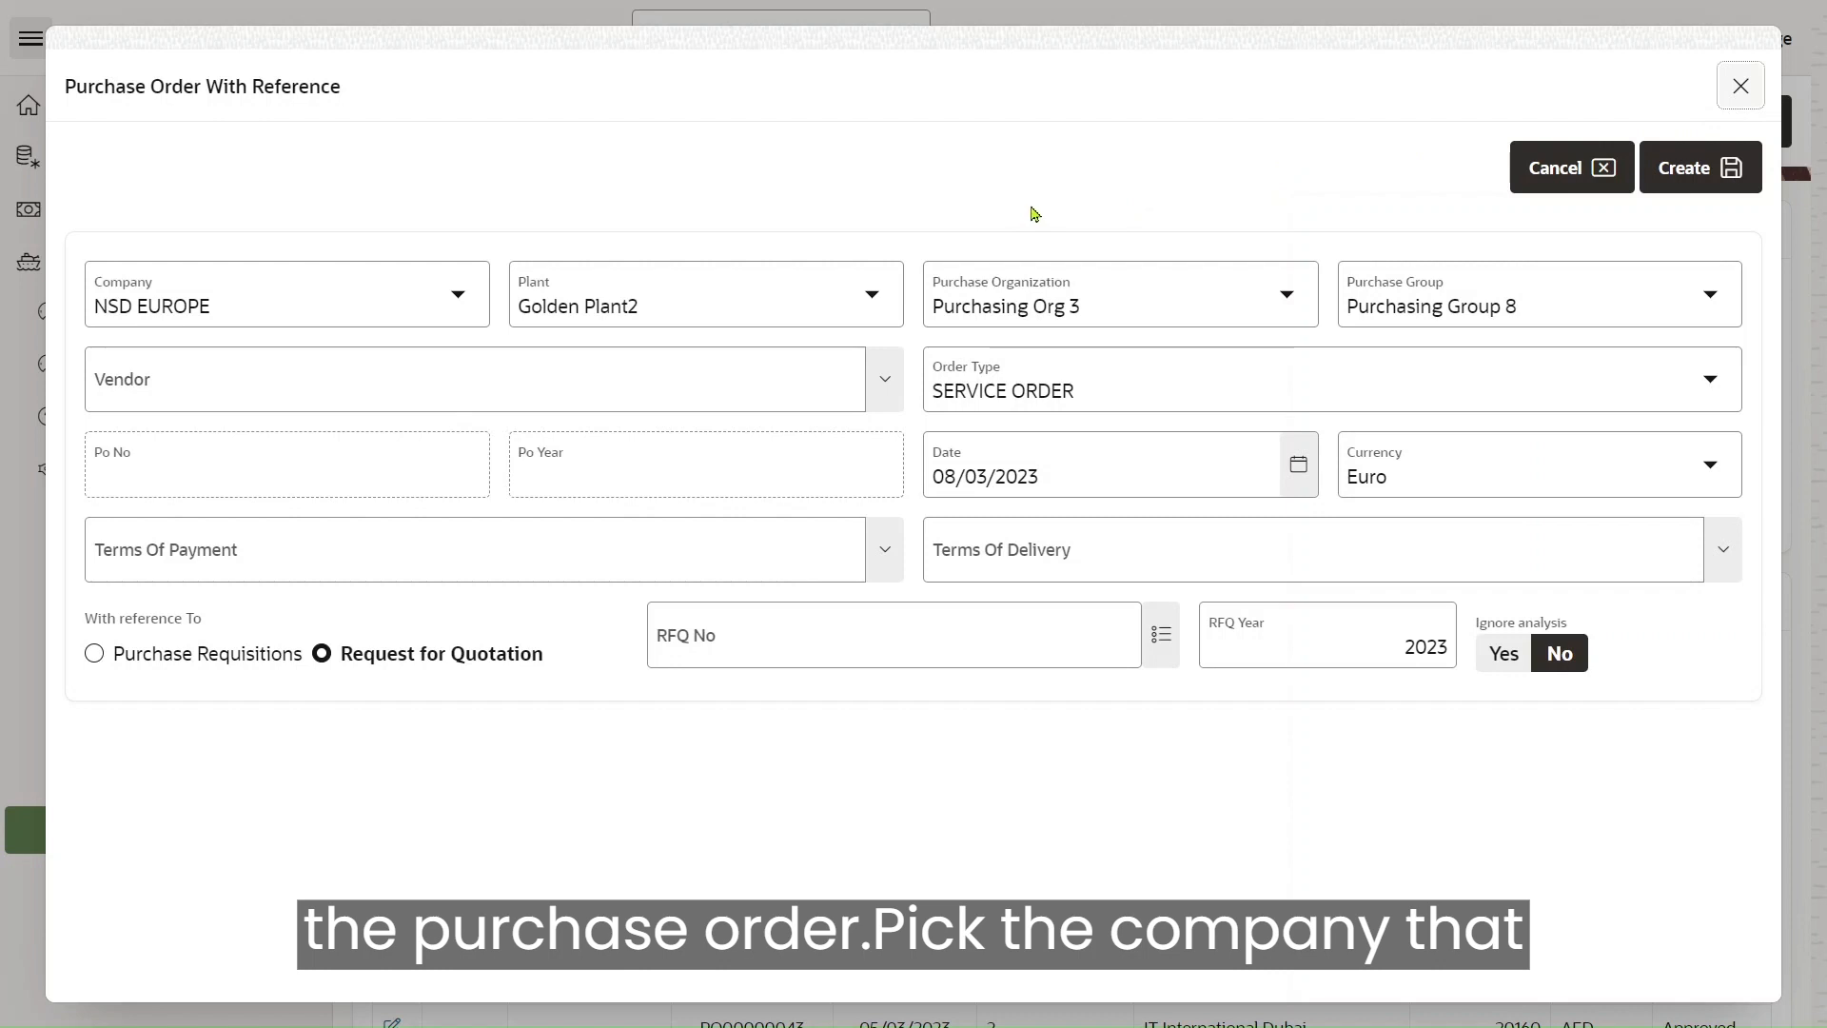
Set the company to NSD Dubai, plant to Dubai Plant, purchase organization to Purchasing Org 1 and purchase group to Purchasing Group 1
left_click(395, 304)
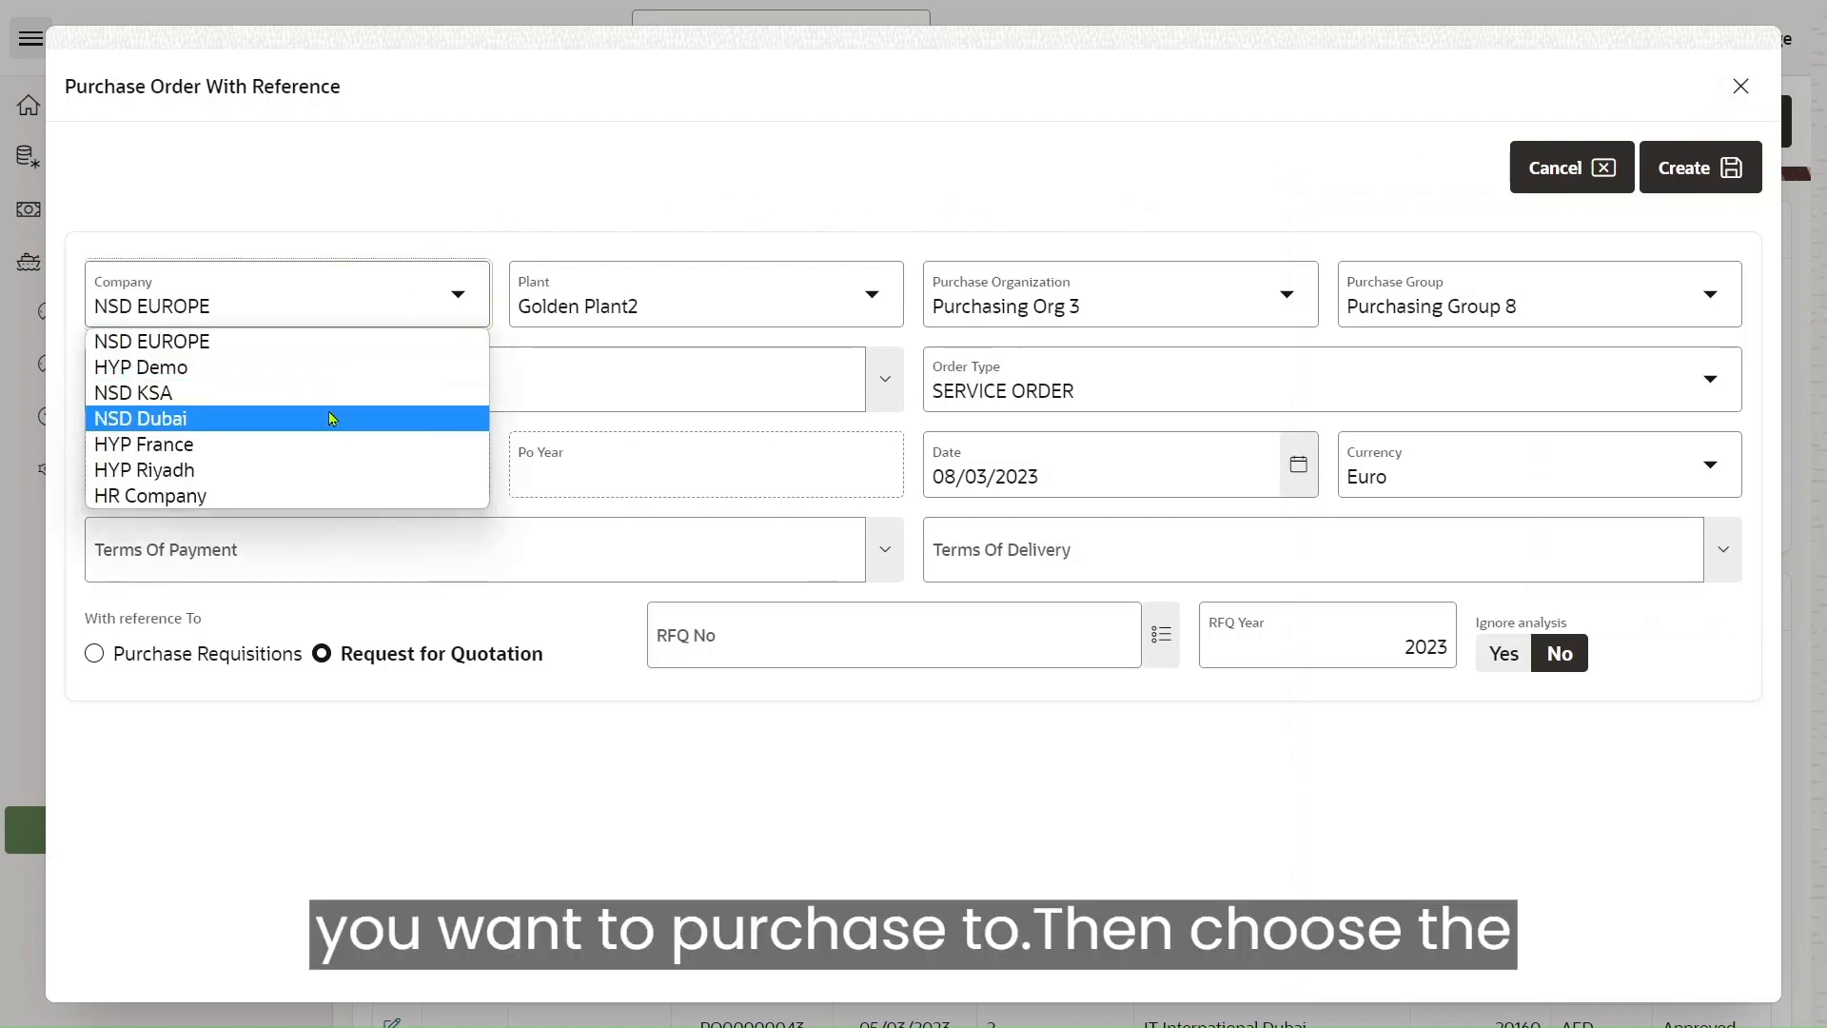
left_click(330, 417)
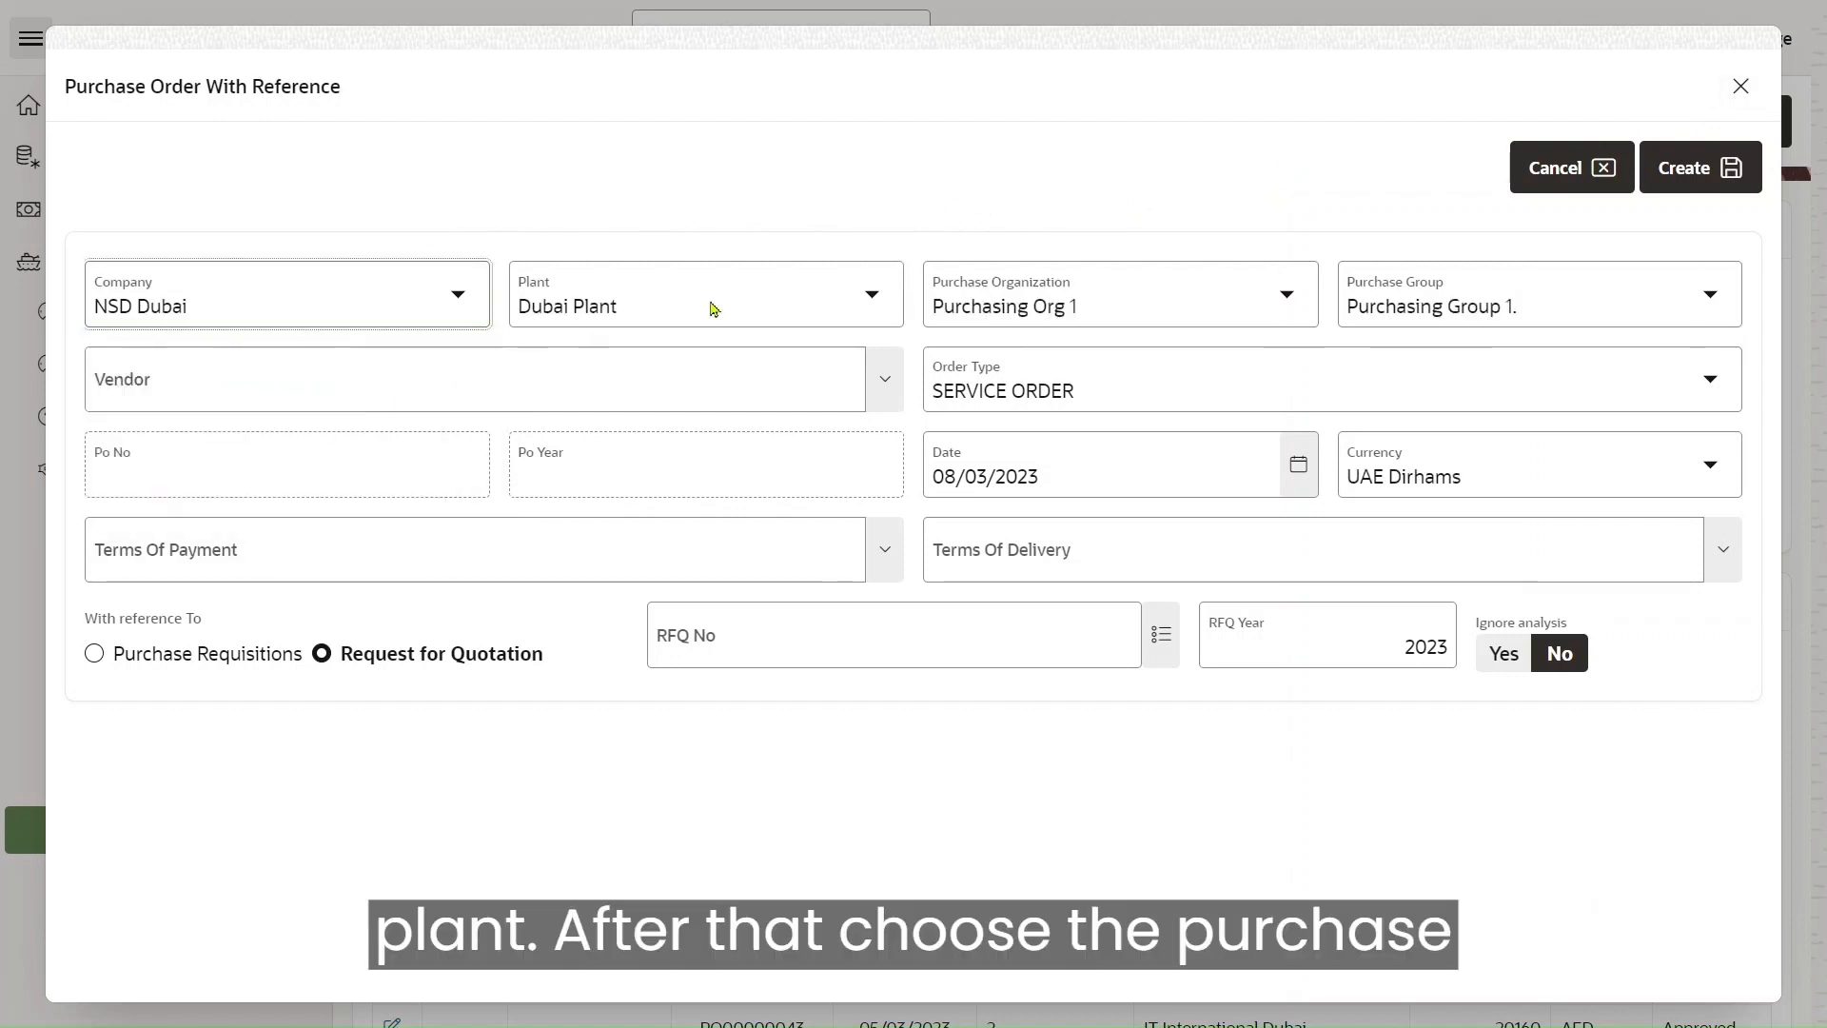
left_click(714, 308)
left_click(628, 344)
left_click(1016, 299)
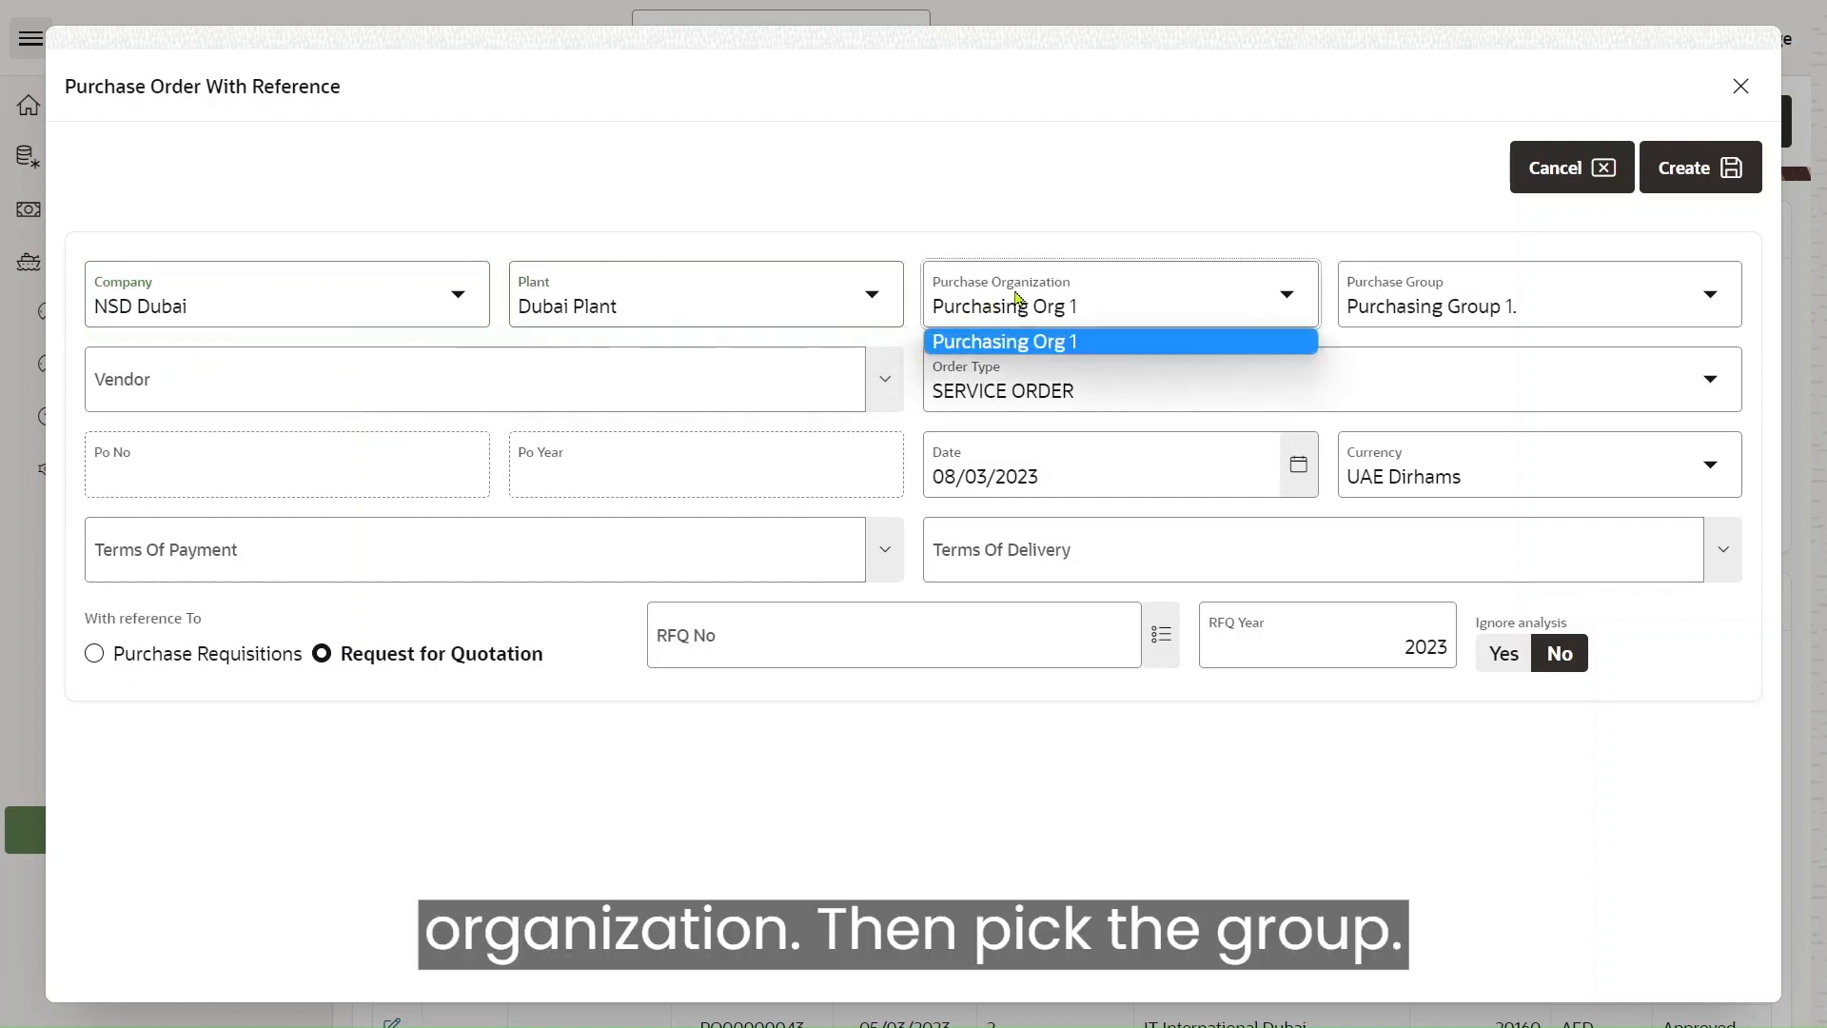
left_click(995, 344)
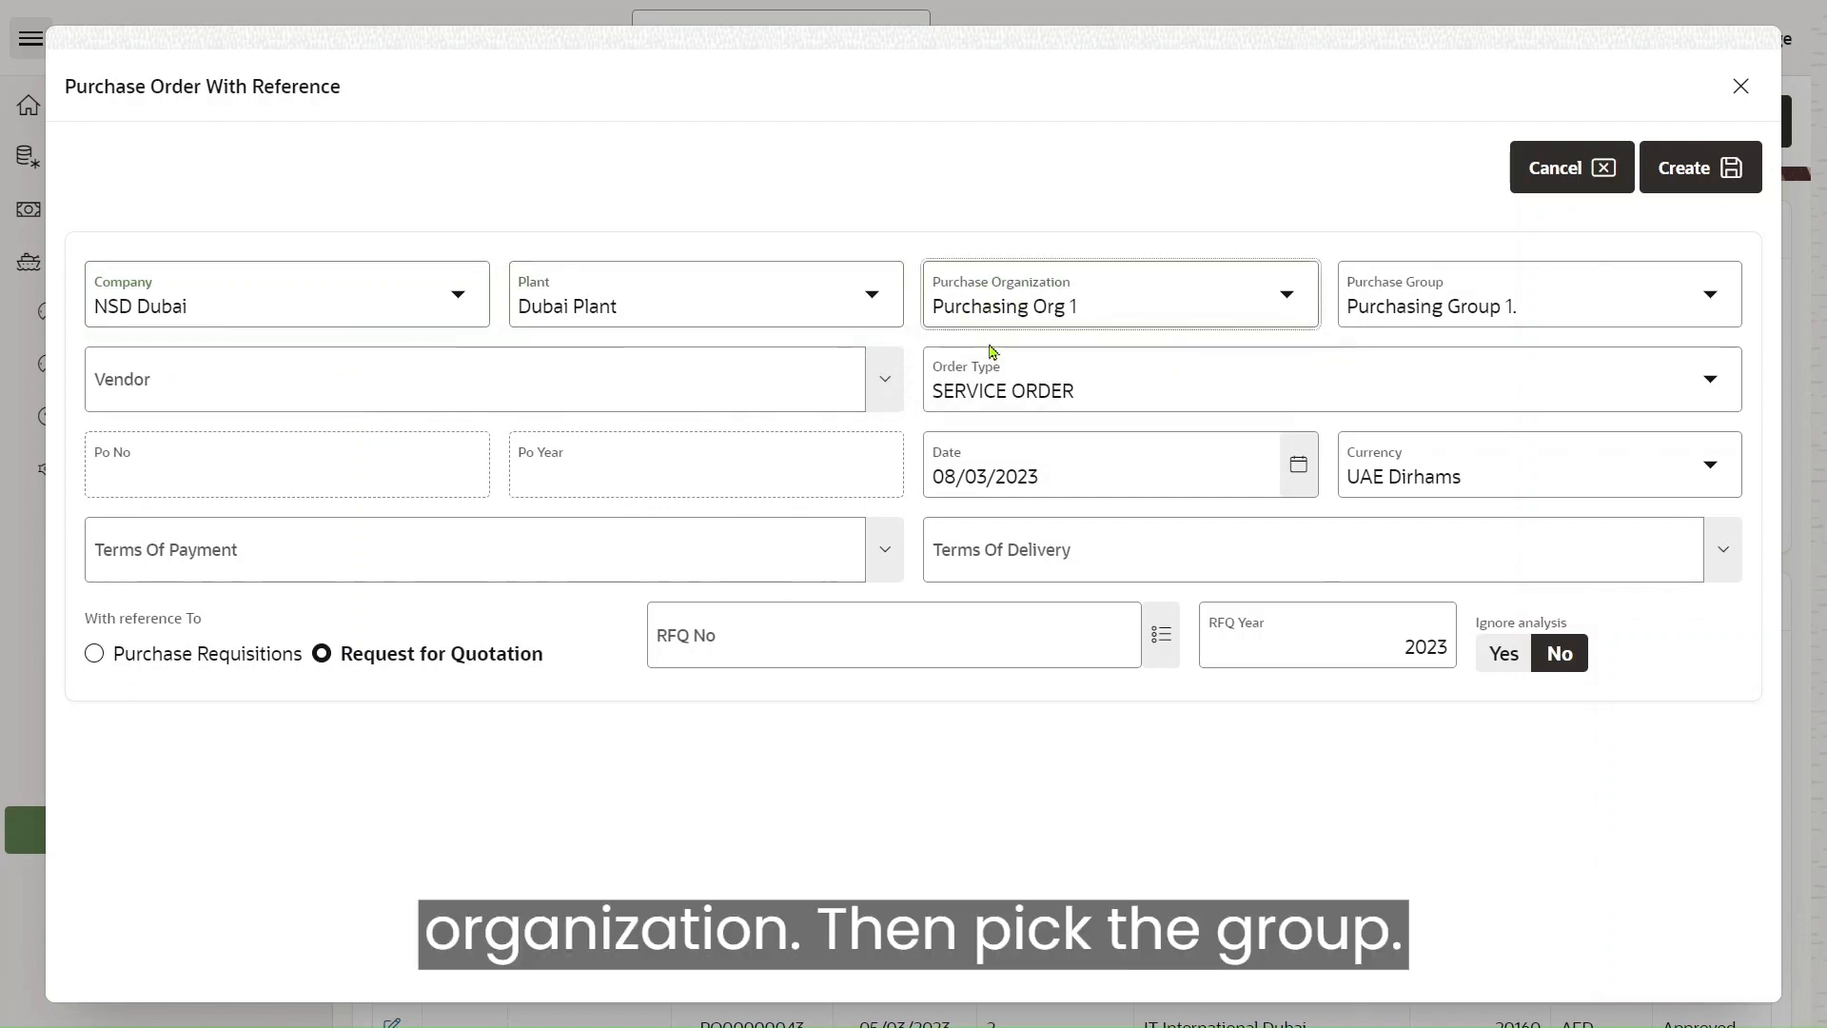
left_click(1490, 300)
left_click(1437, 345)
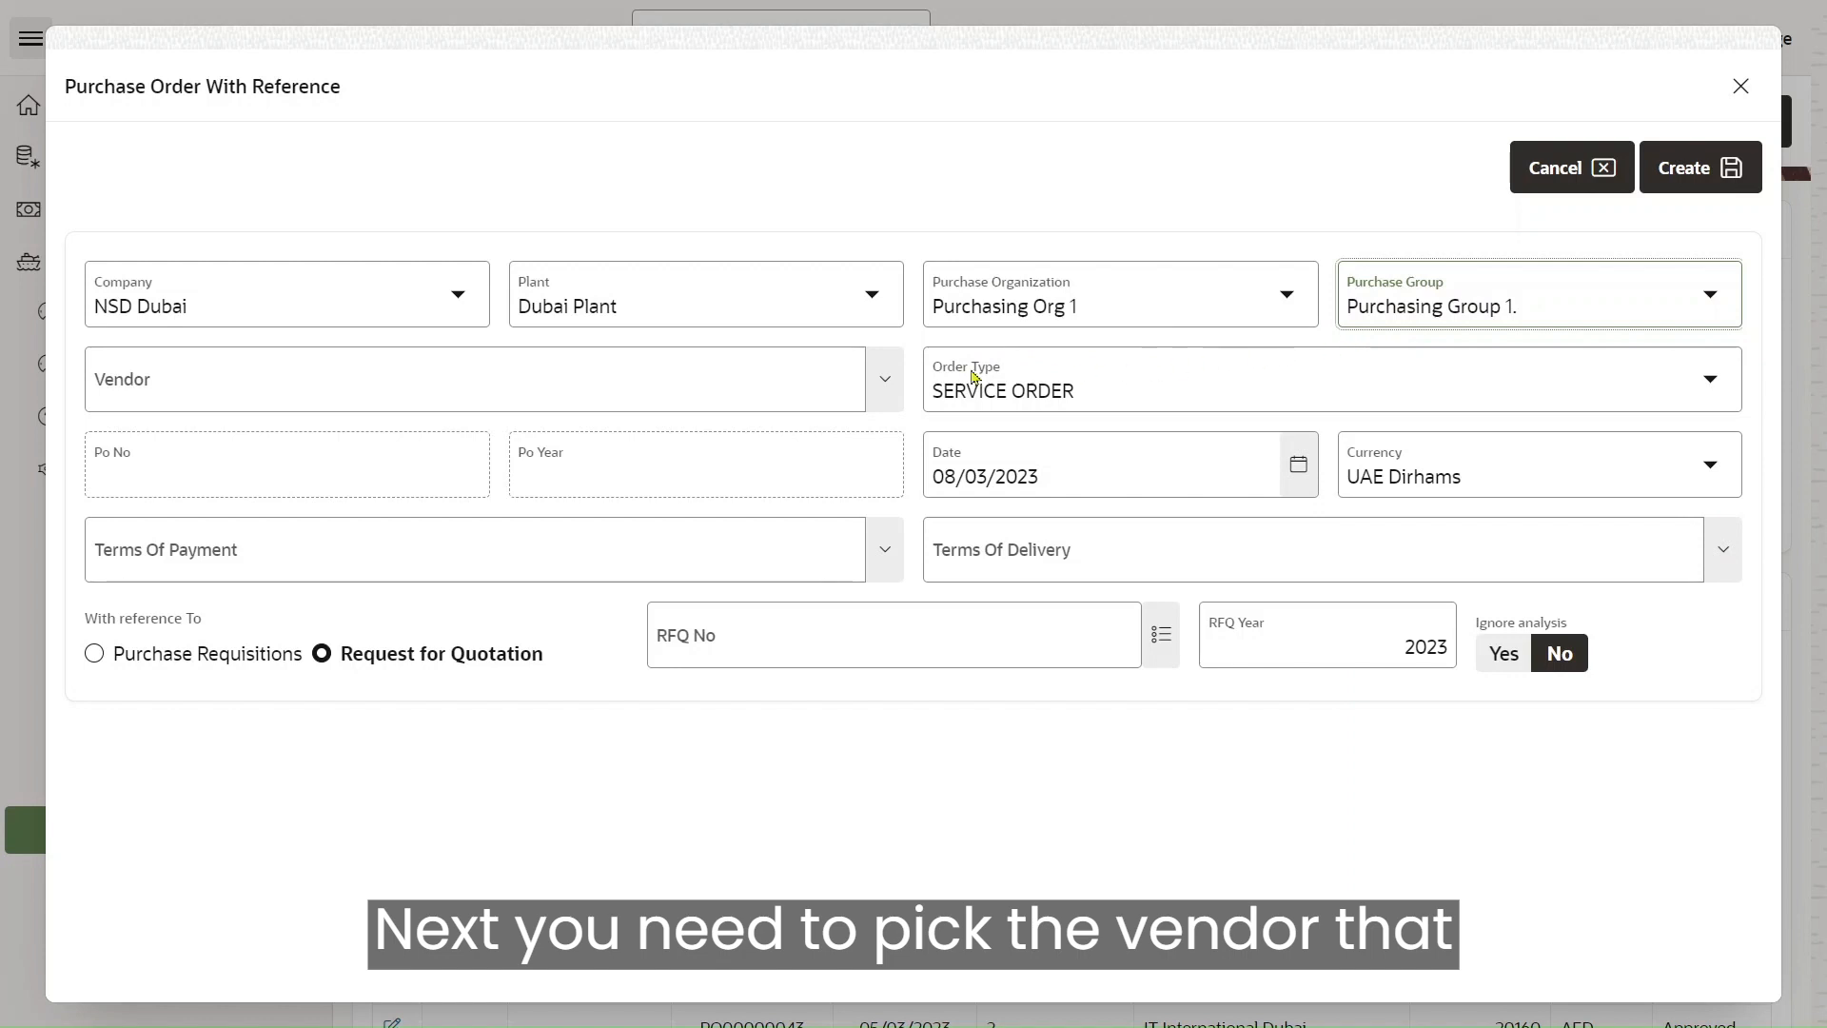
Choose 00 - Naser General Trading as the vendor and Standard Purchasing Order as the order type
left_click(689, 375)
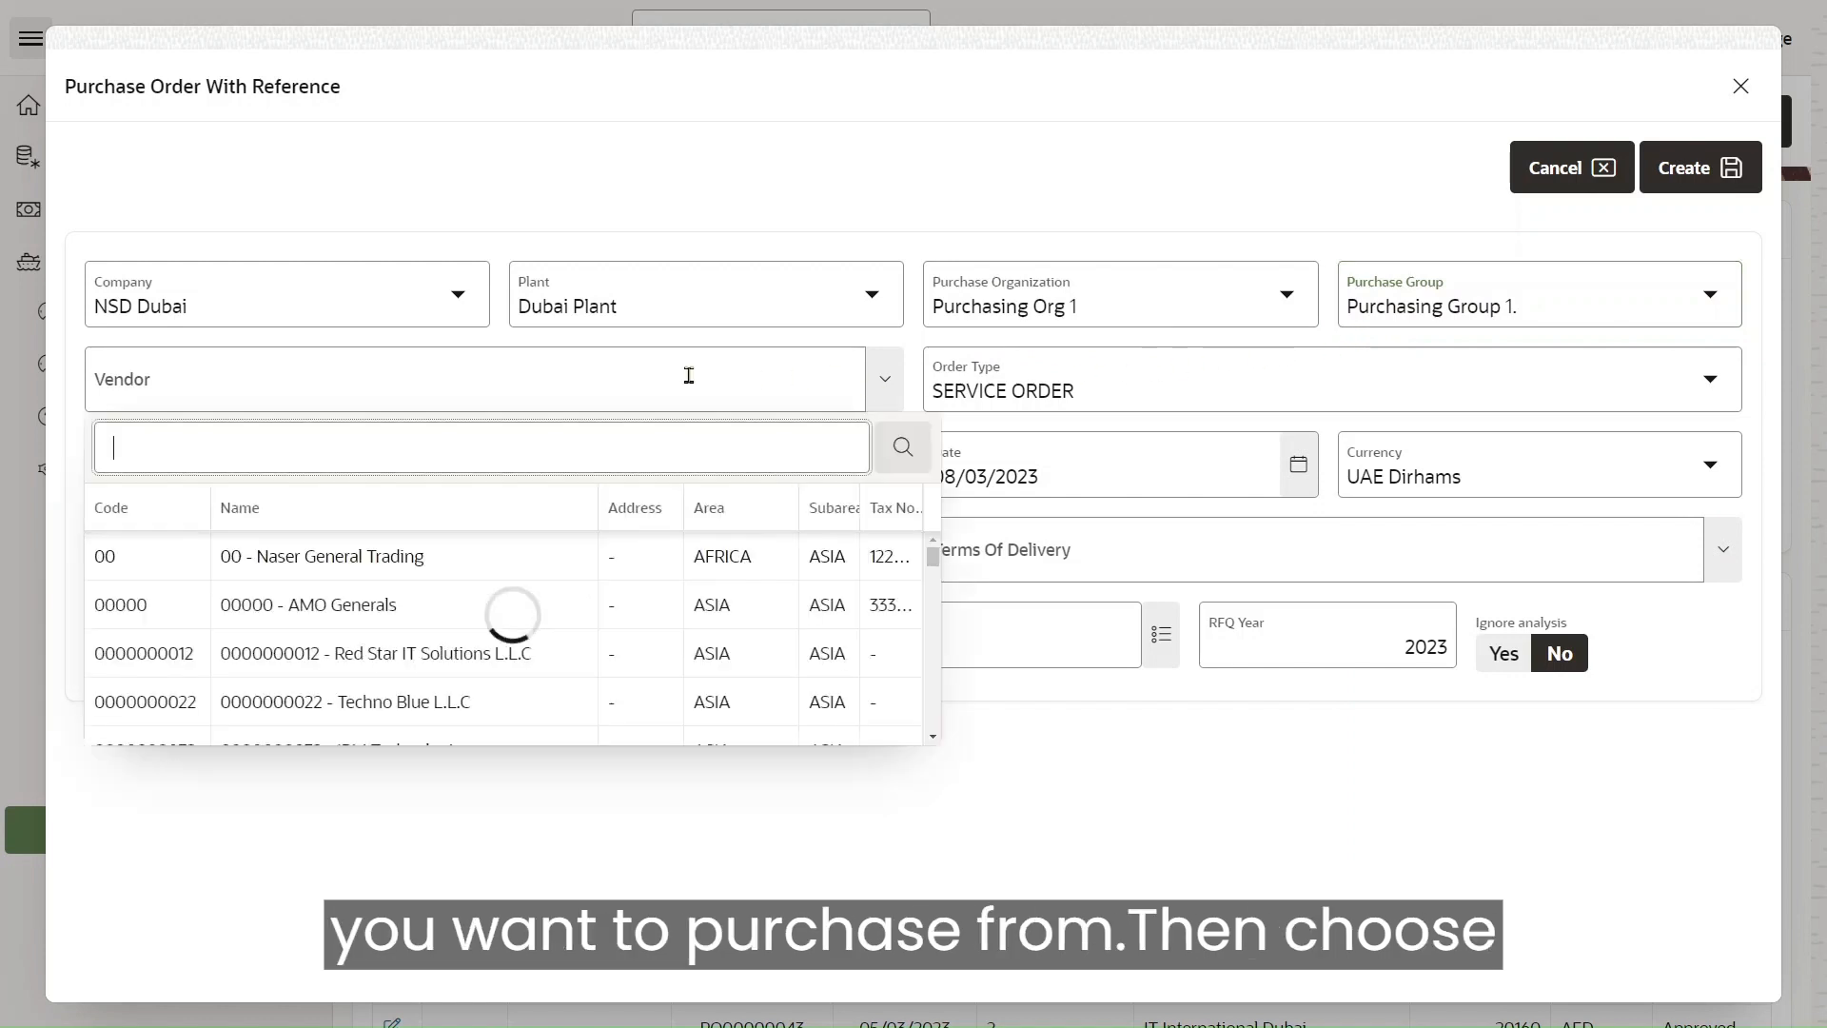
left_click(409, 559)
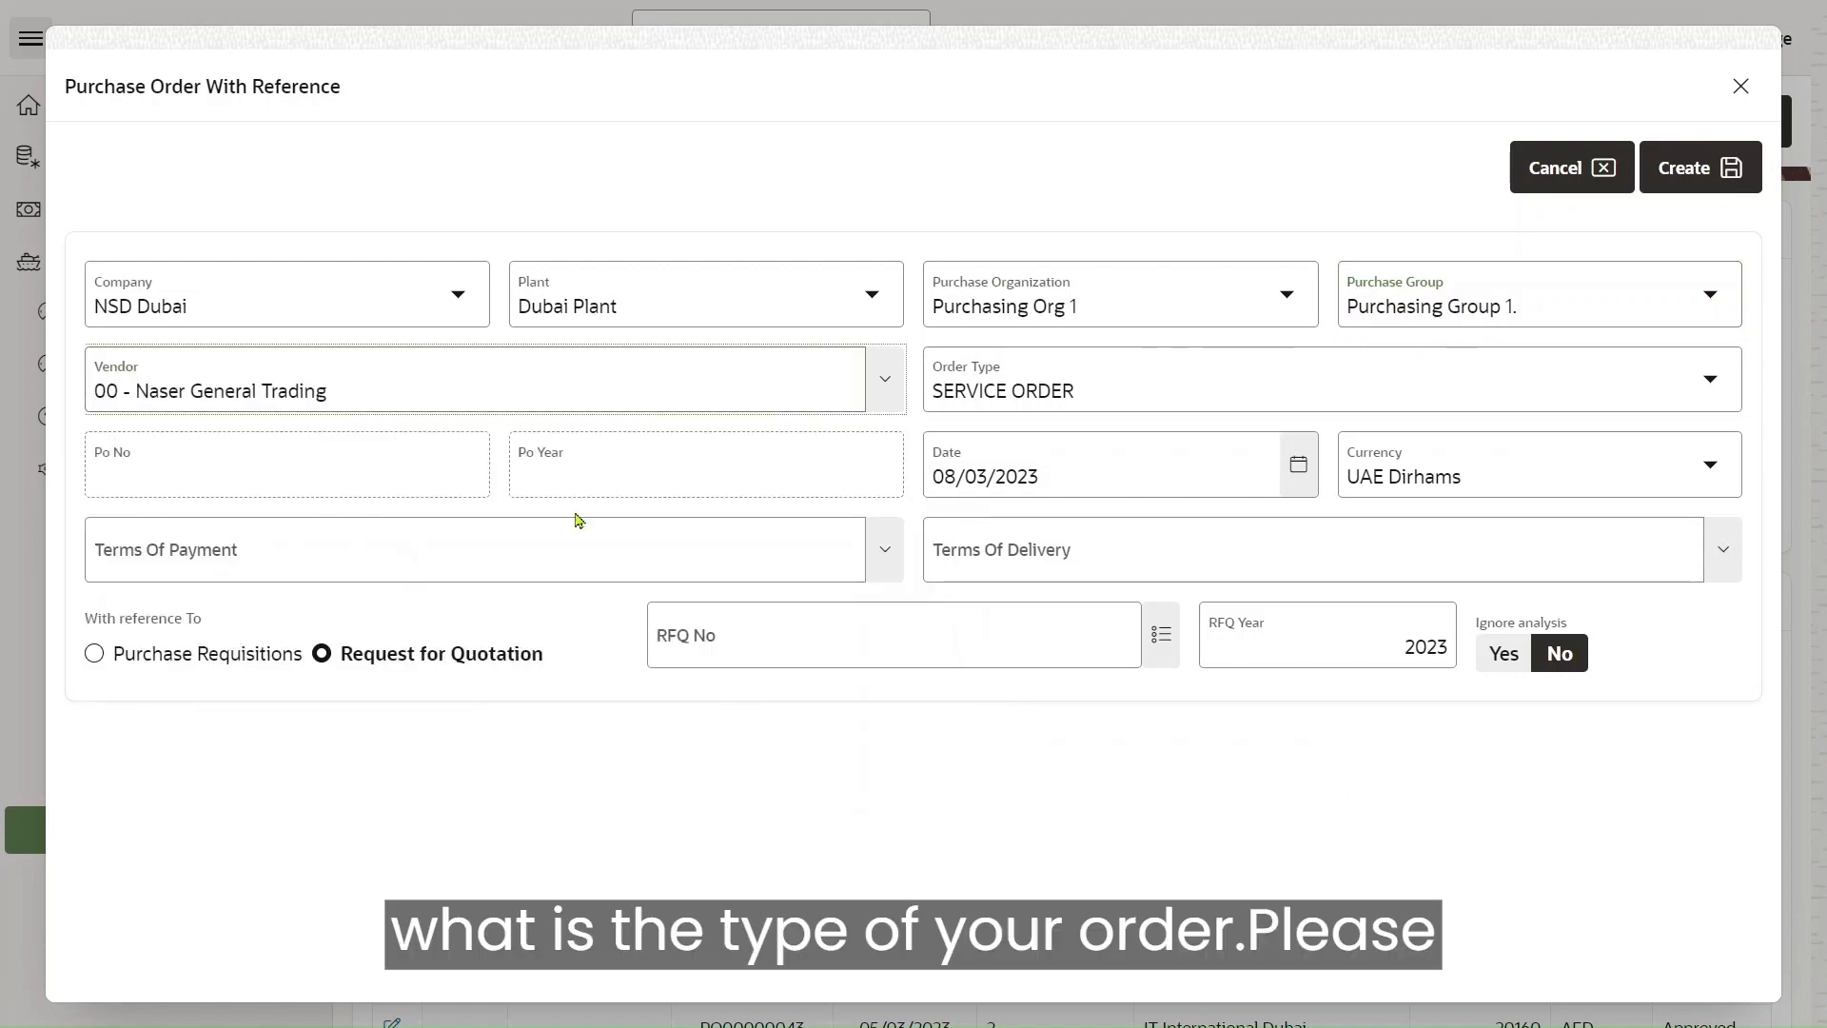
left_click(1046, 386)
left_click(1052, 454)
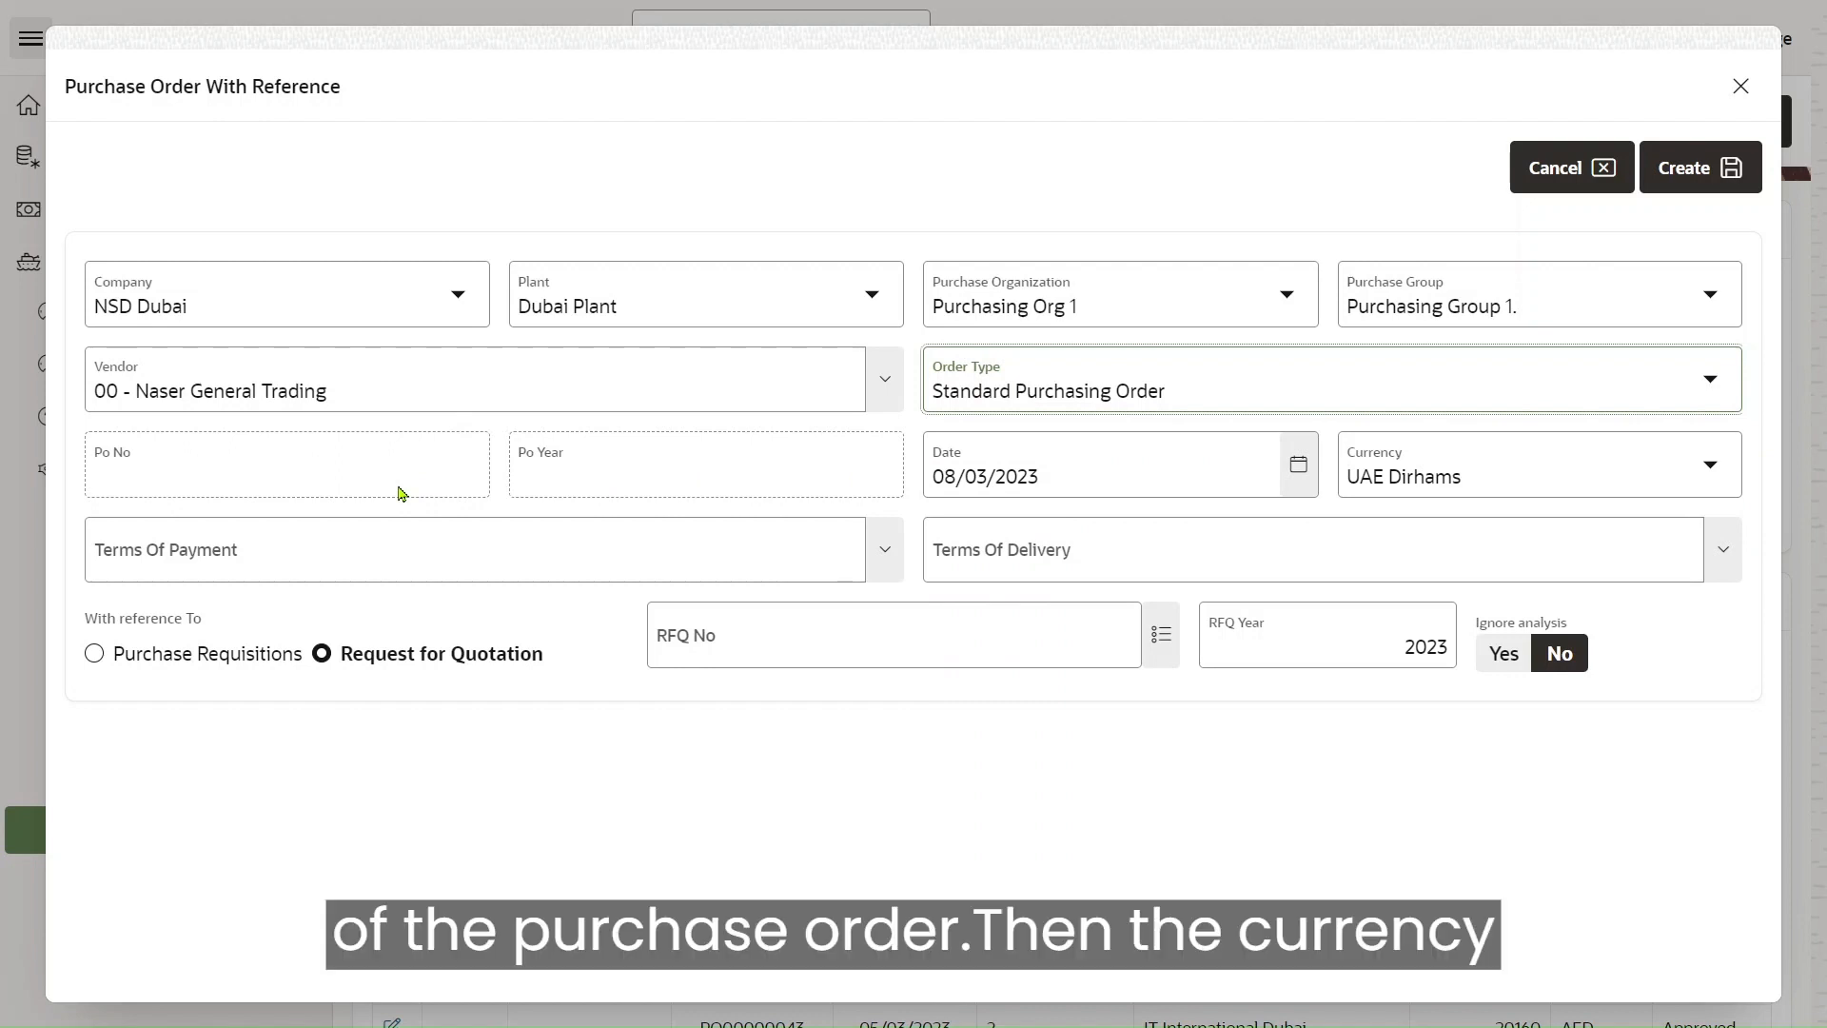
Set the purchase order date to 08/03/2023 and the currency to UAE Dirhams
left_click(1298, 472)
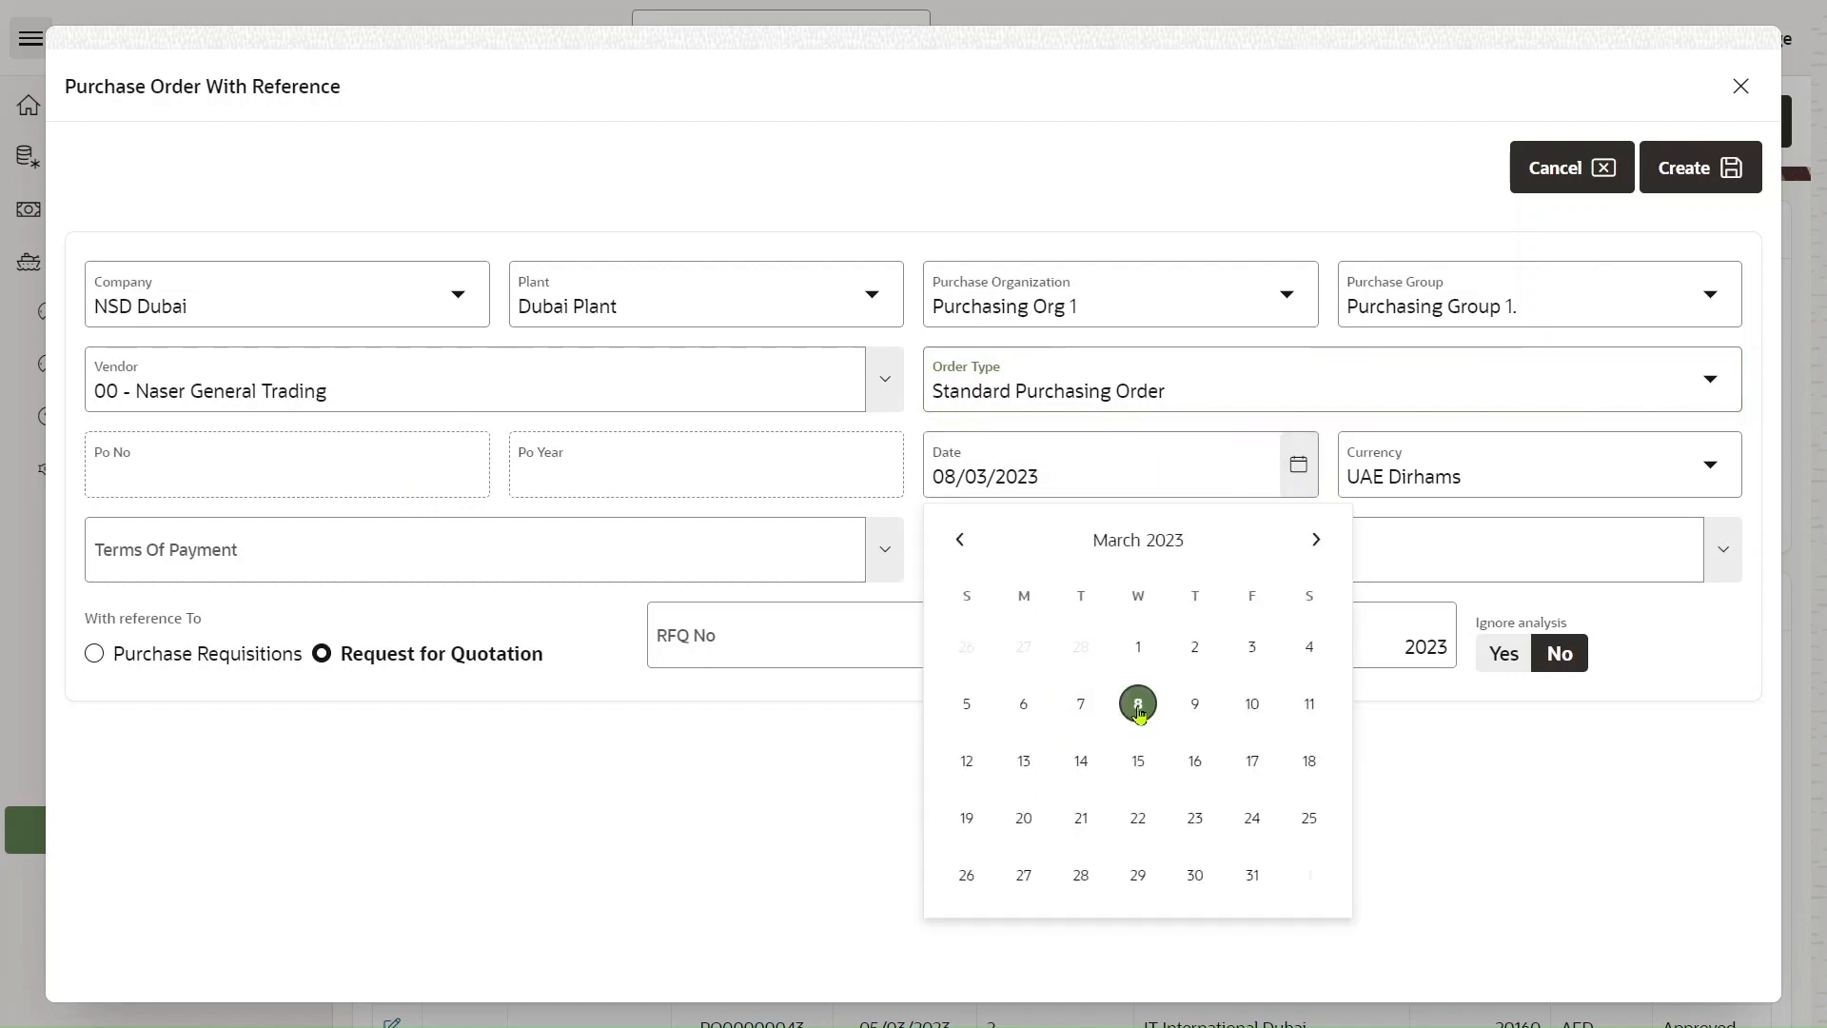
left_click(1138, 704)
left_click(1661, 485)
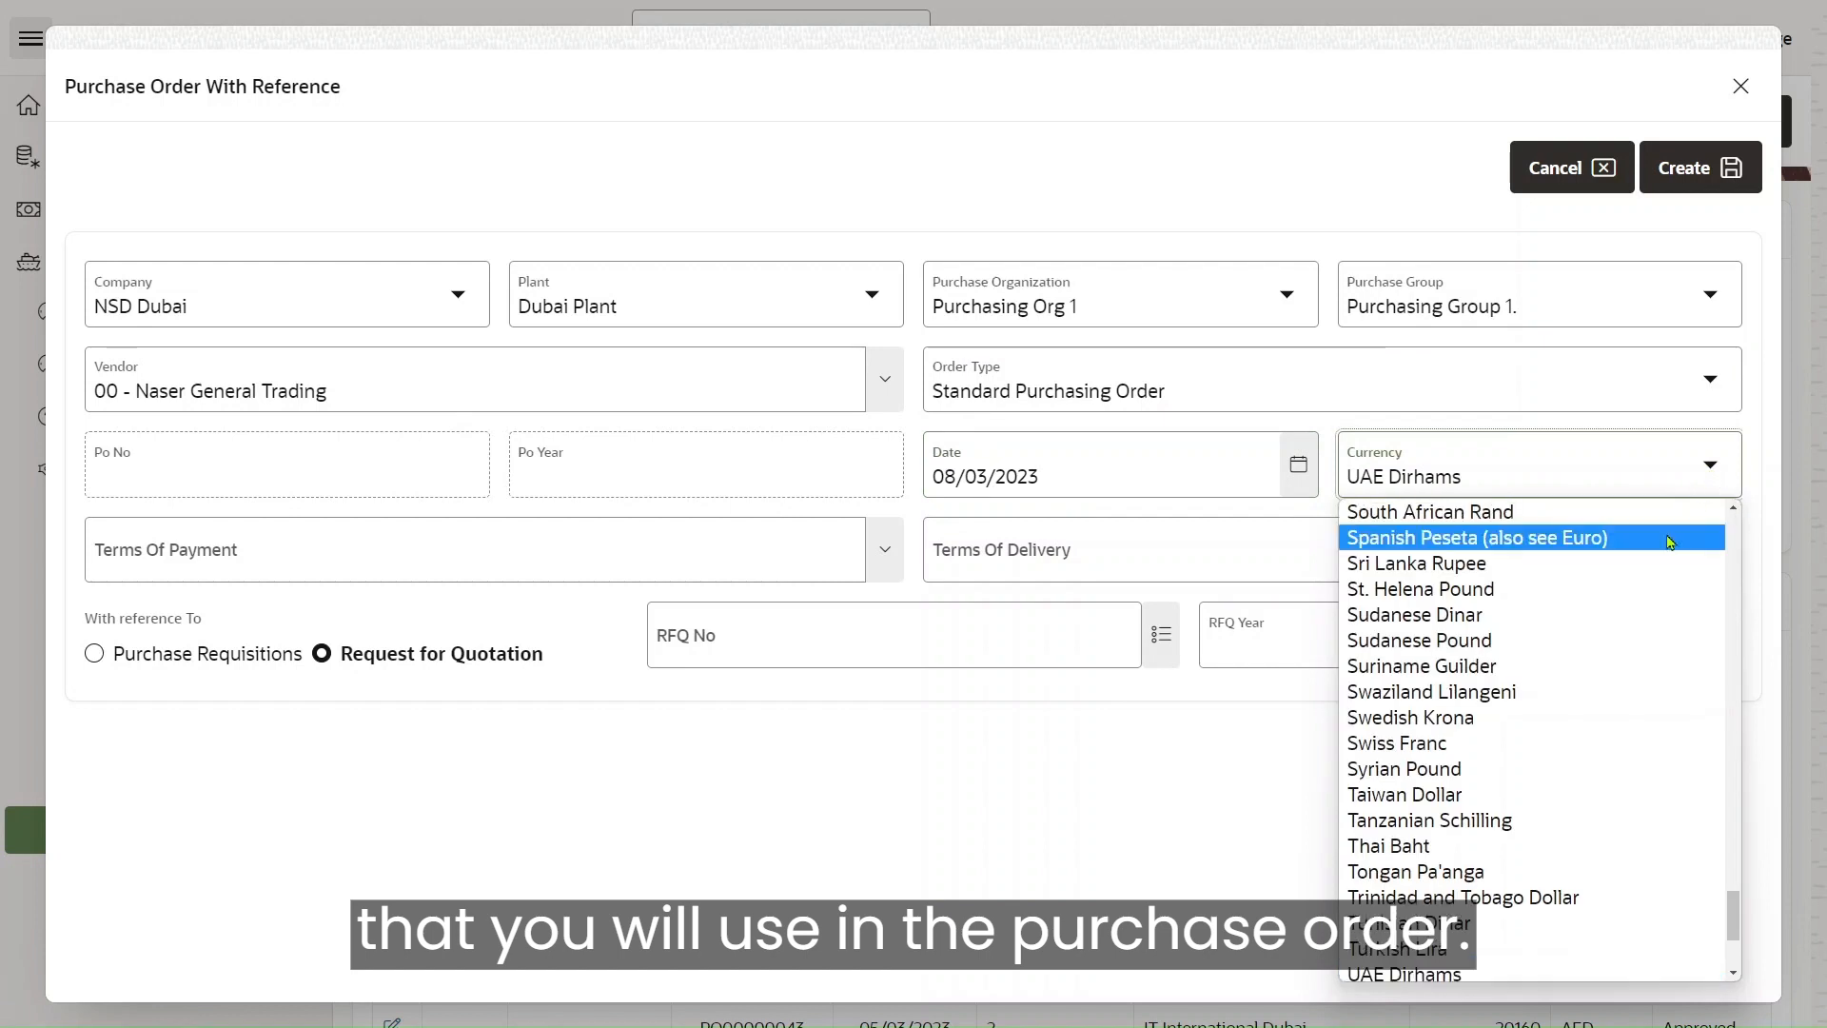
left_click(1451, 971)
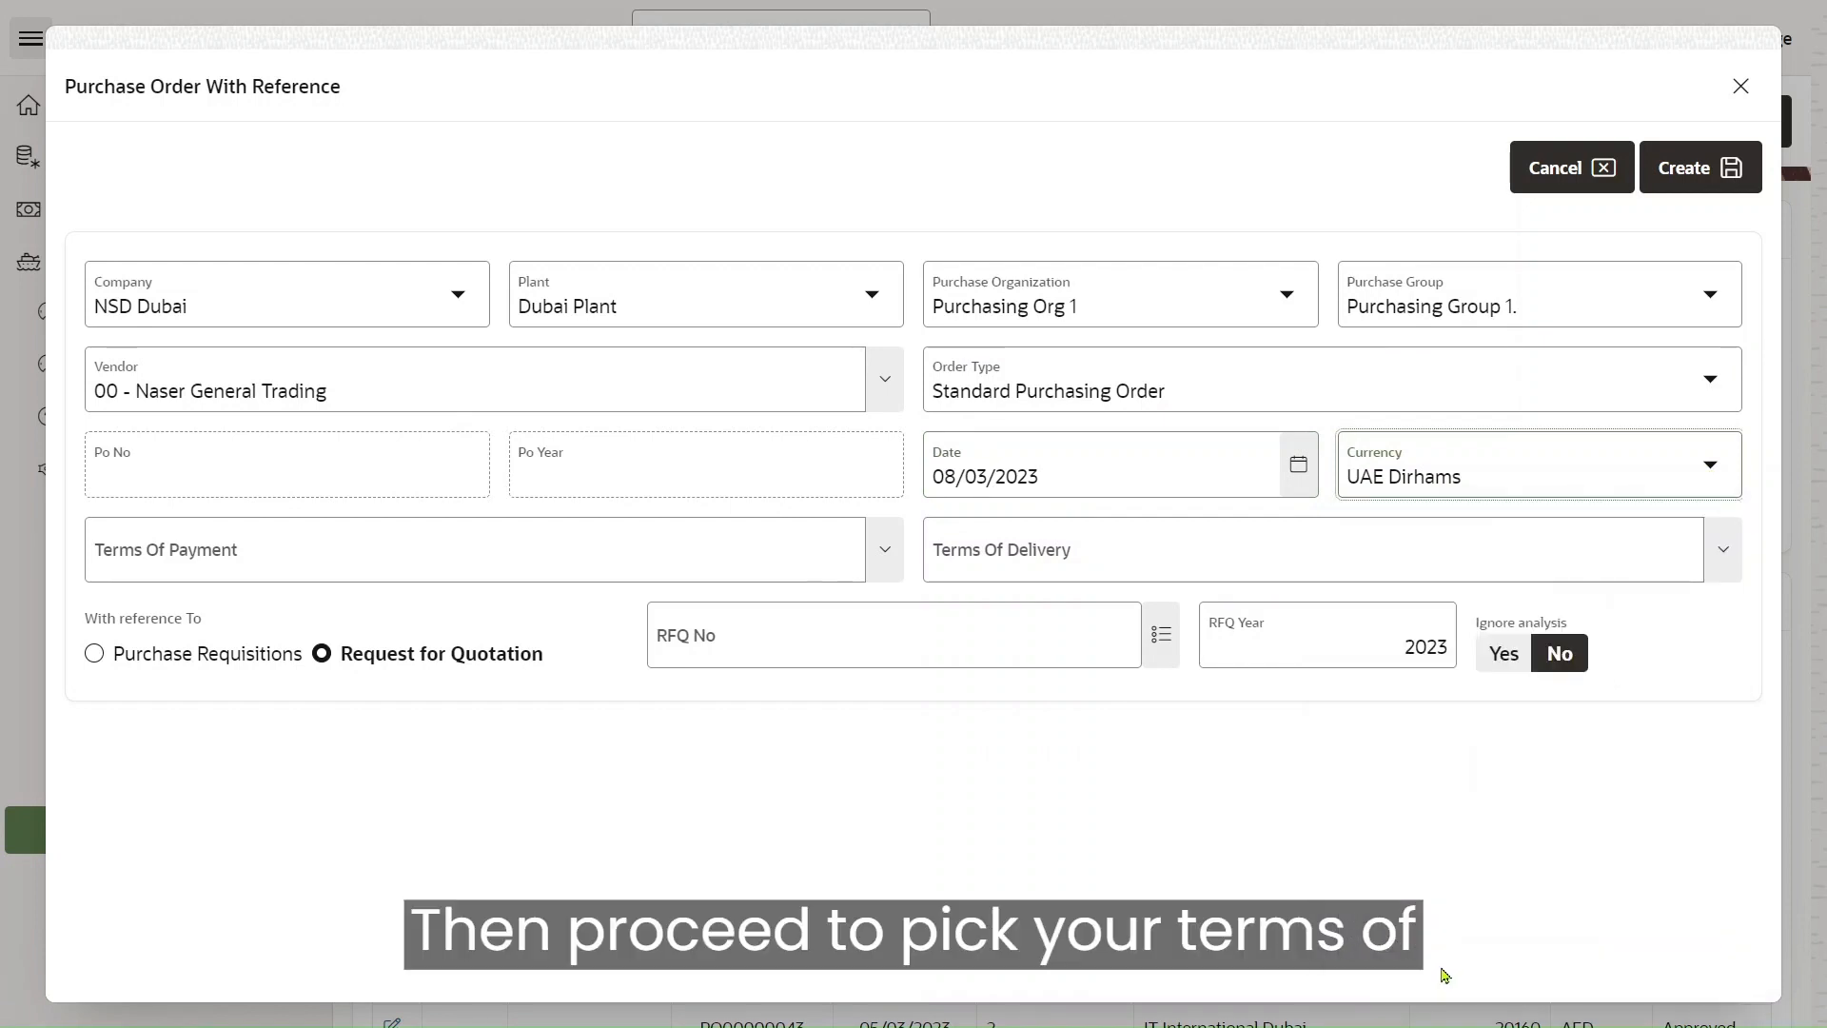
Set the terms of payment to Cash and the terms of delivery to Not Free
left_click(596, 567)
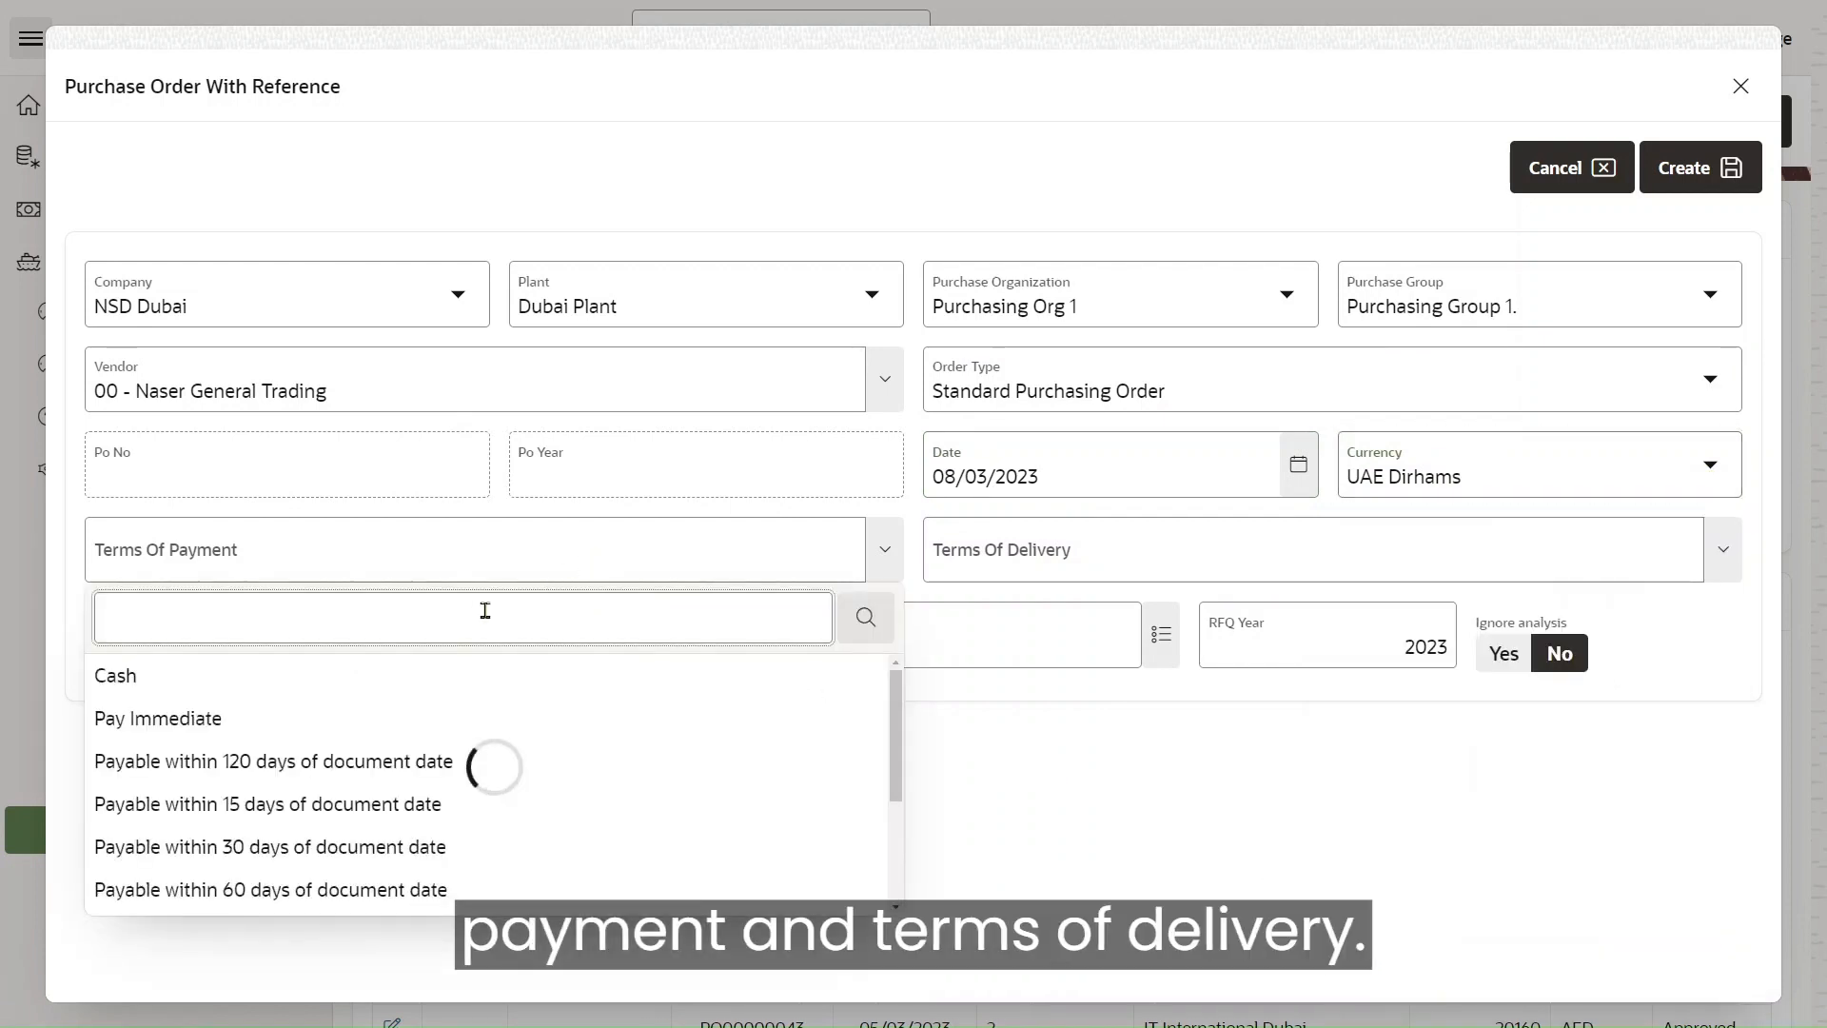
left_click(270, 691)
left_click(1334, 550)
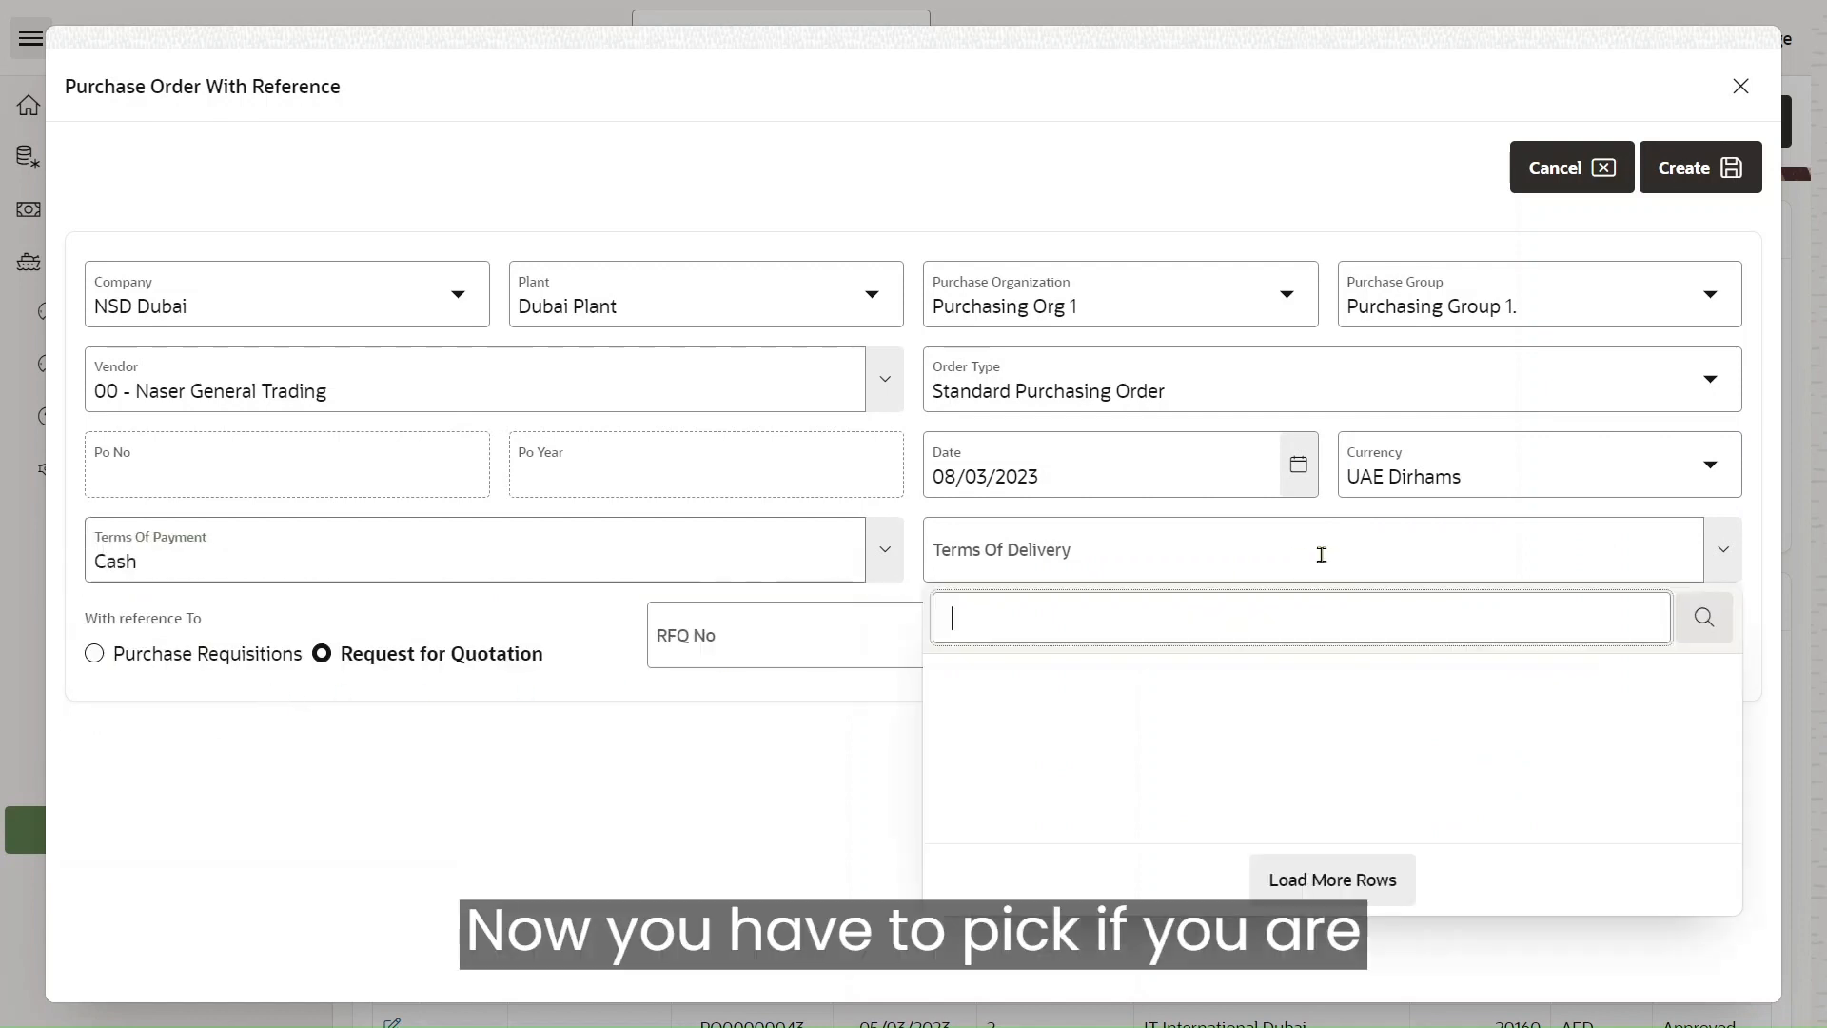
left_click(980, 805)
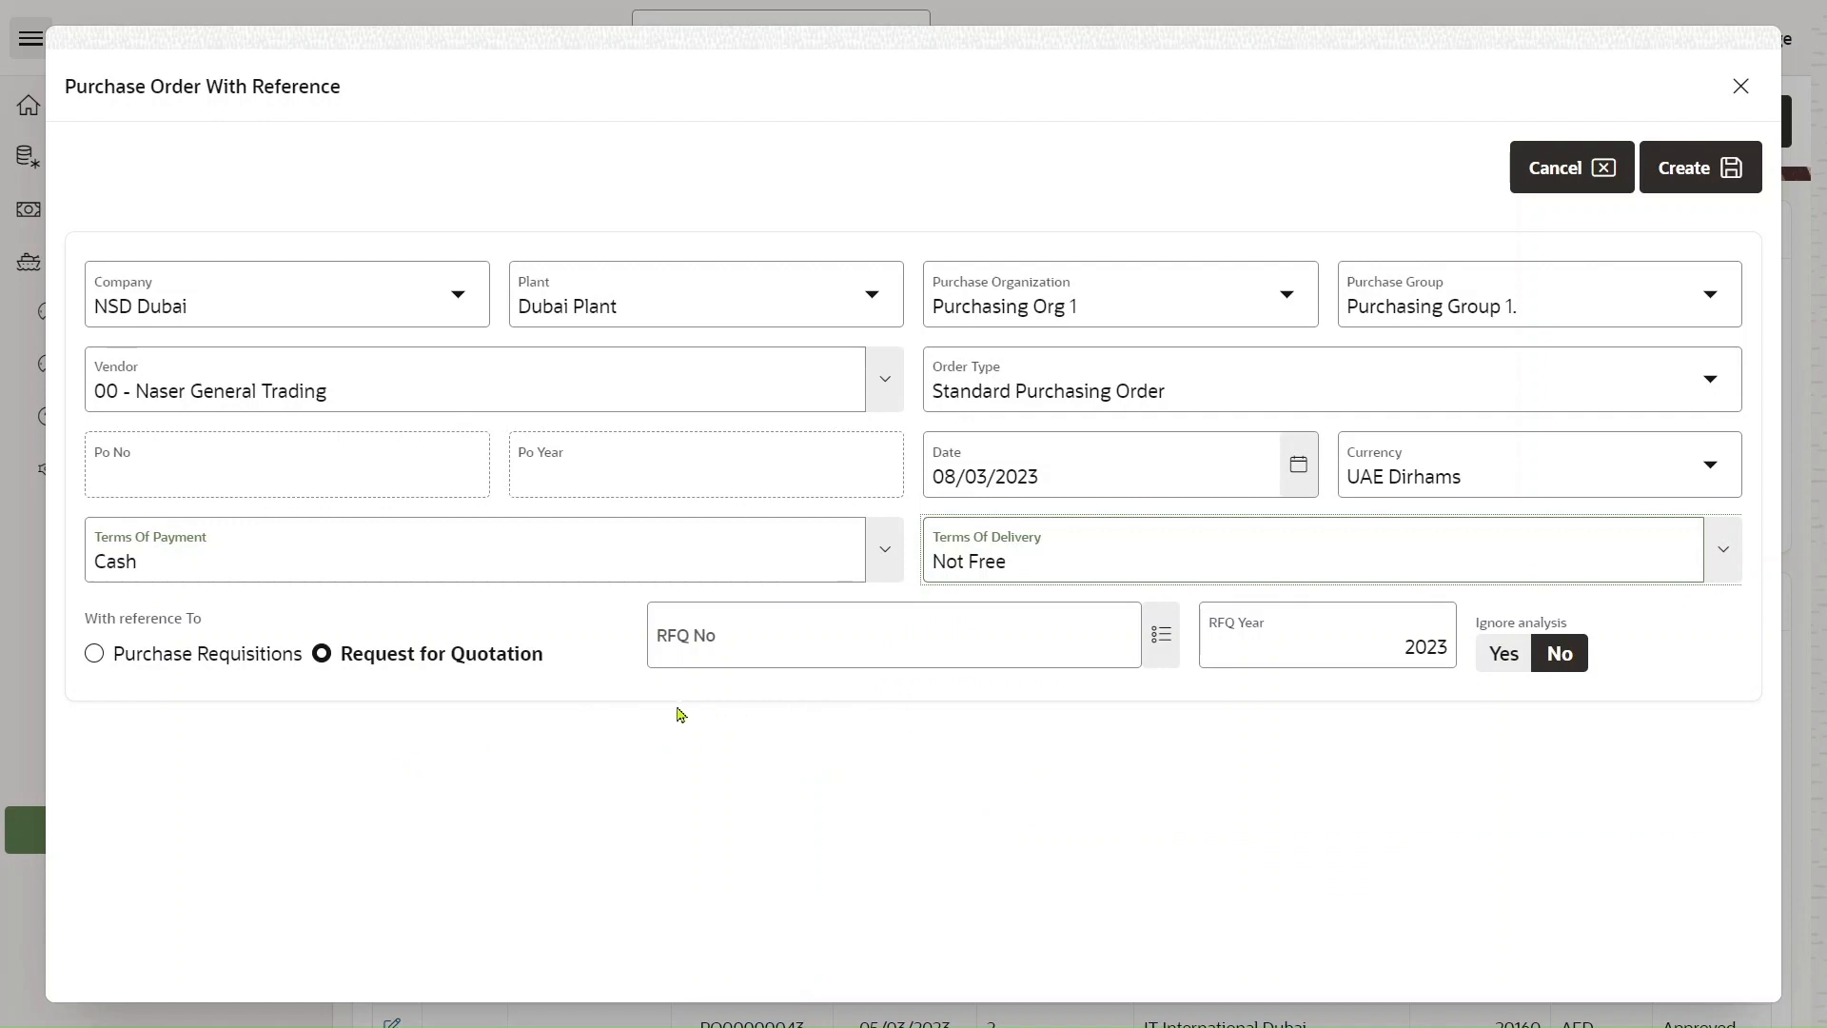
Reference the order to purchase requisition 11 of 2023, found through the requisition search, and create the purchase order
left_click(230, 668)
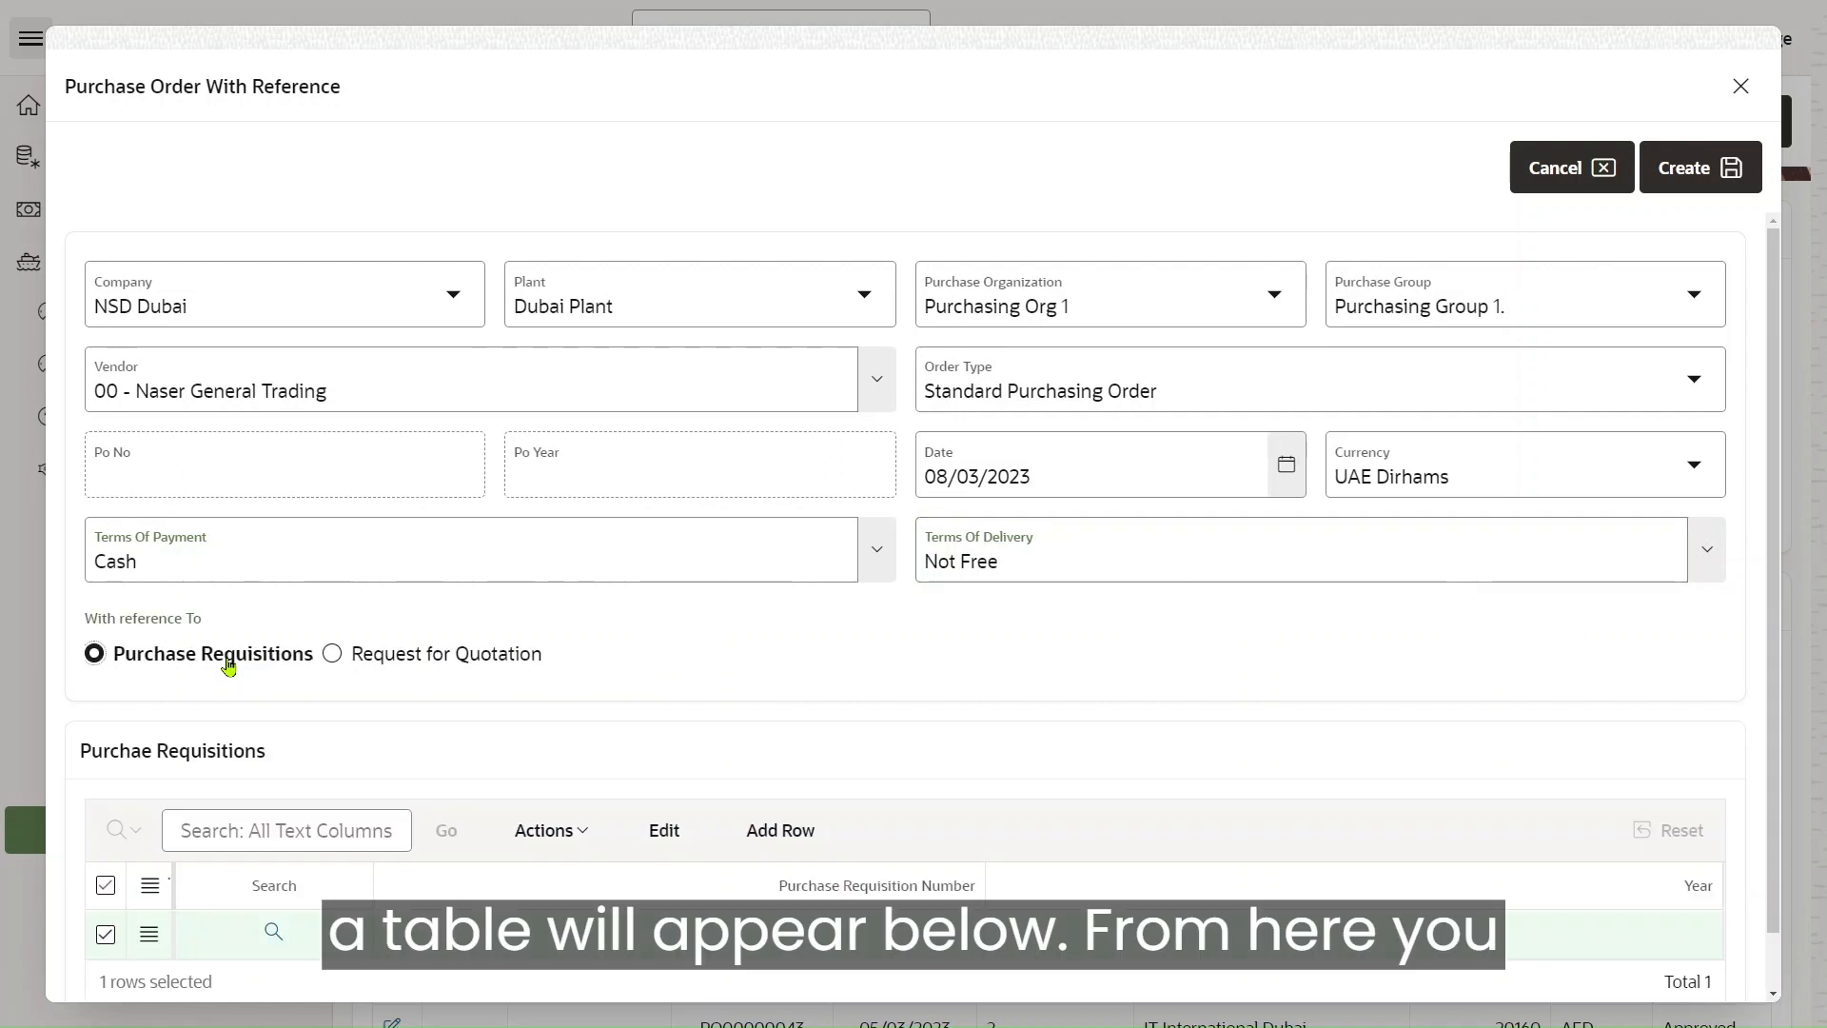
scroll(473, 696, "down", 1)
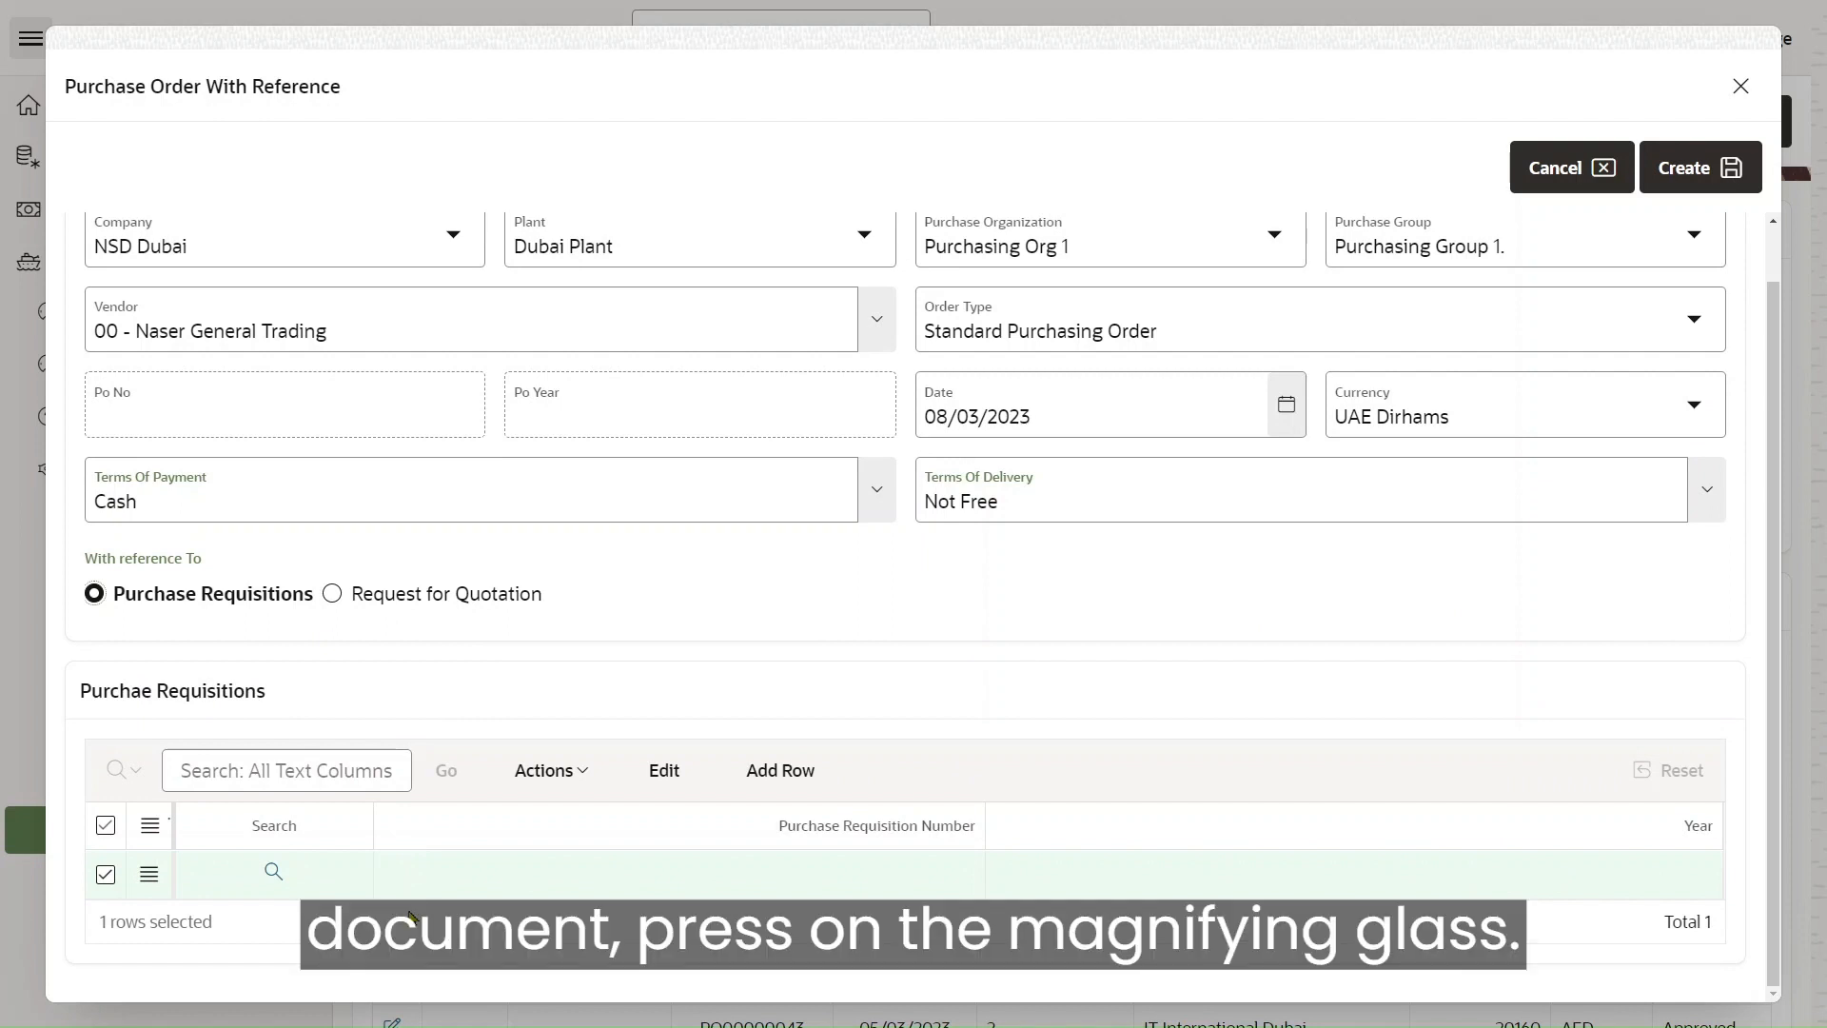
left_click(273, 873)
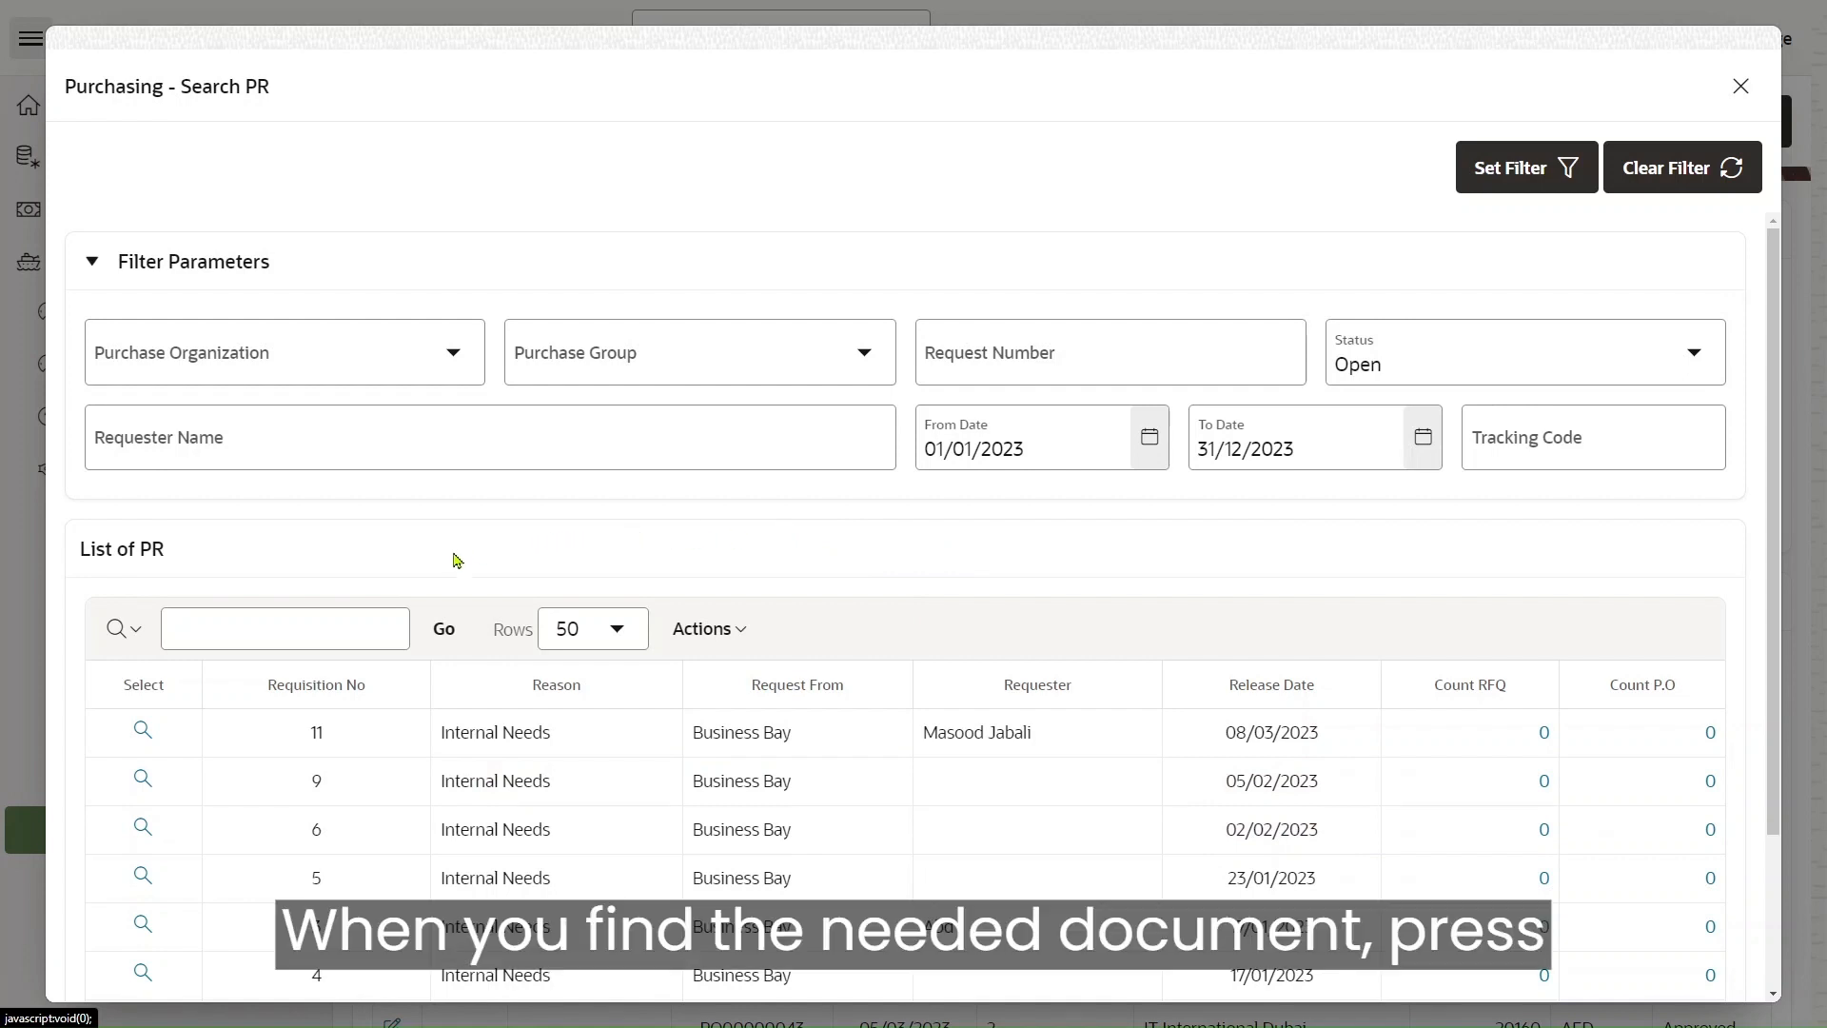
left_click(140, 732)
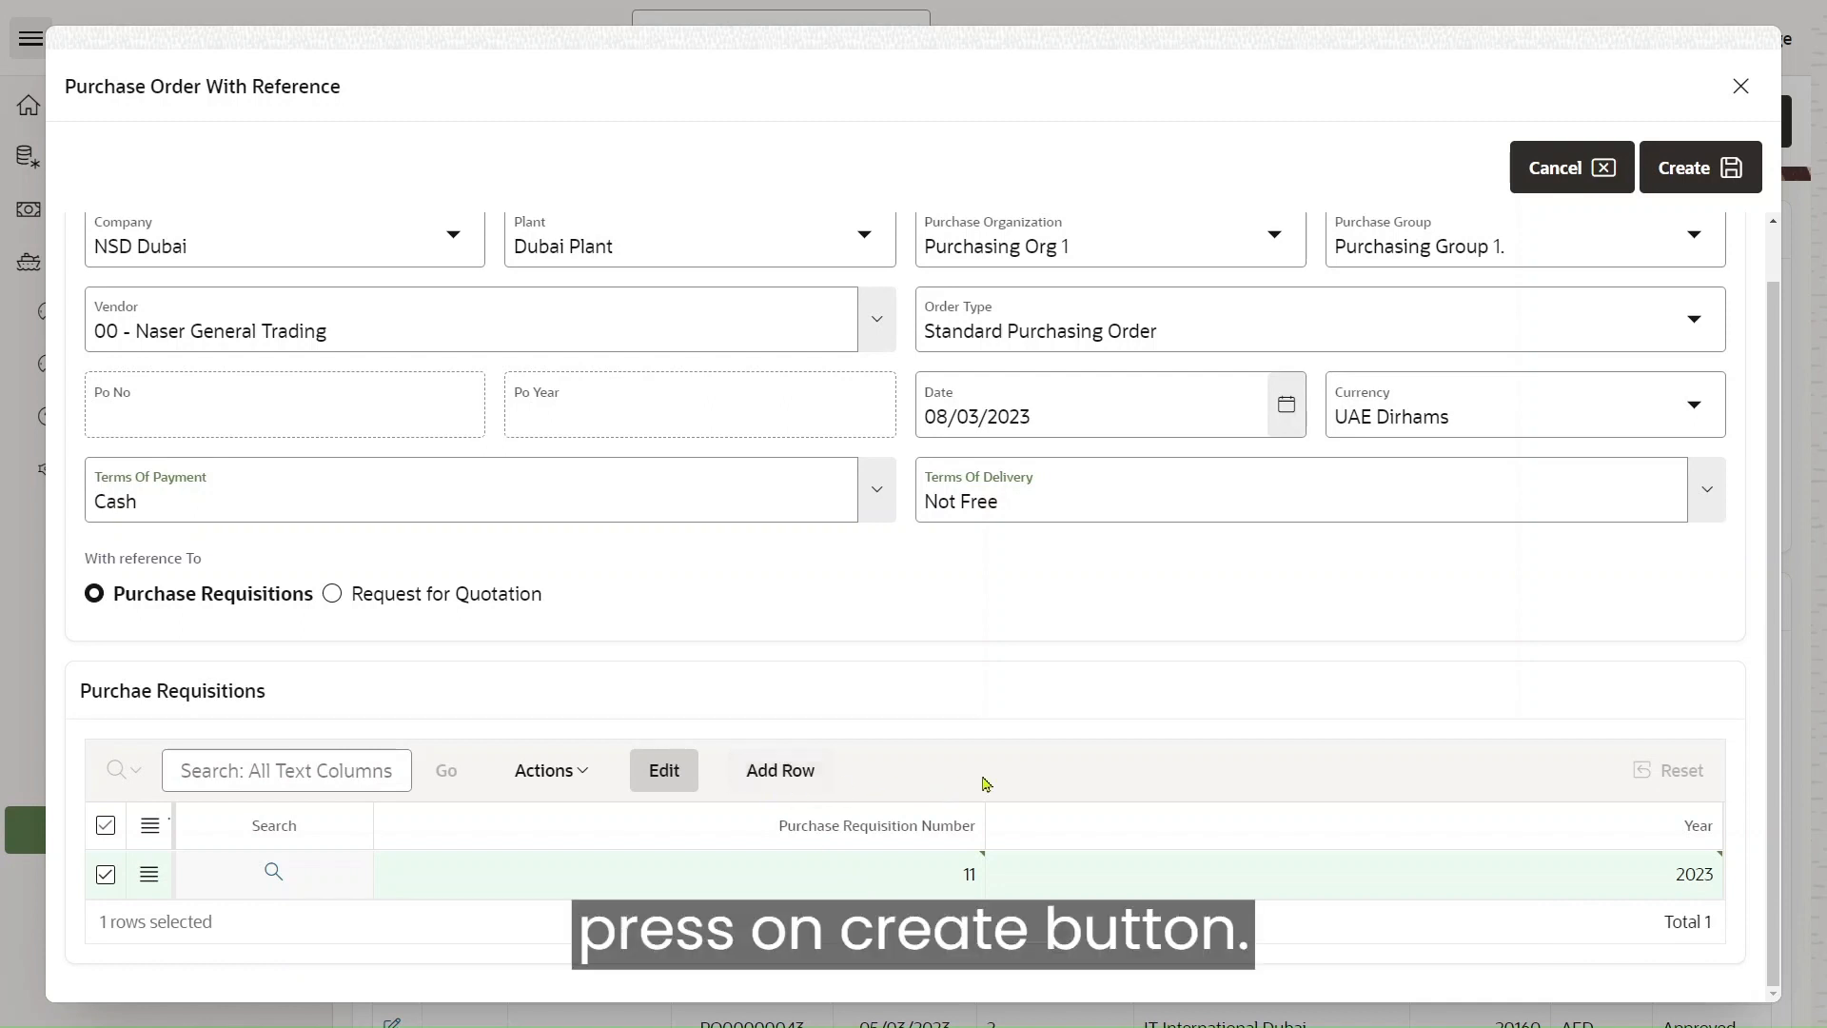
left_click(1703, 177)
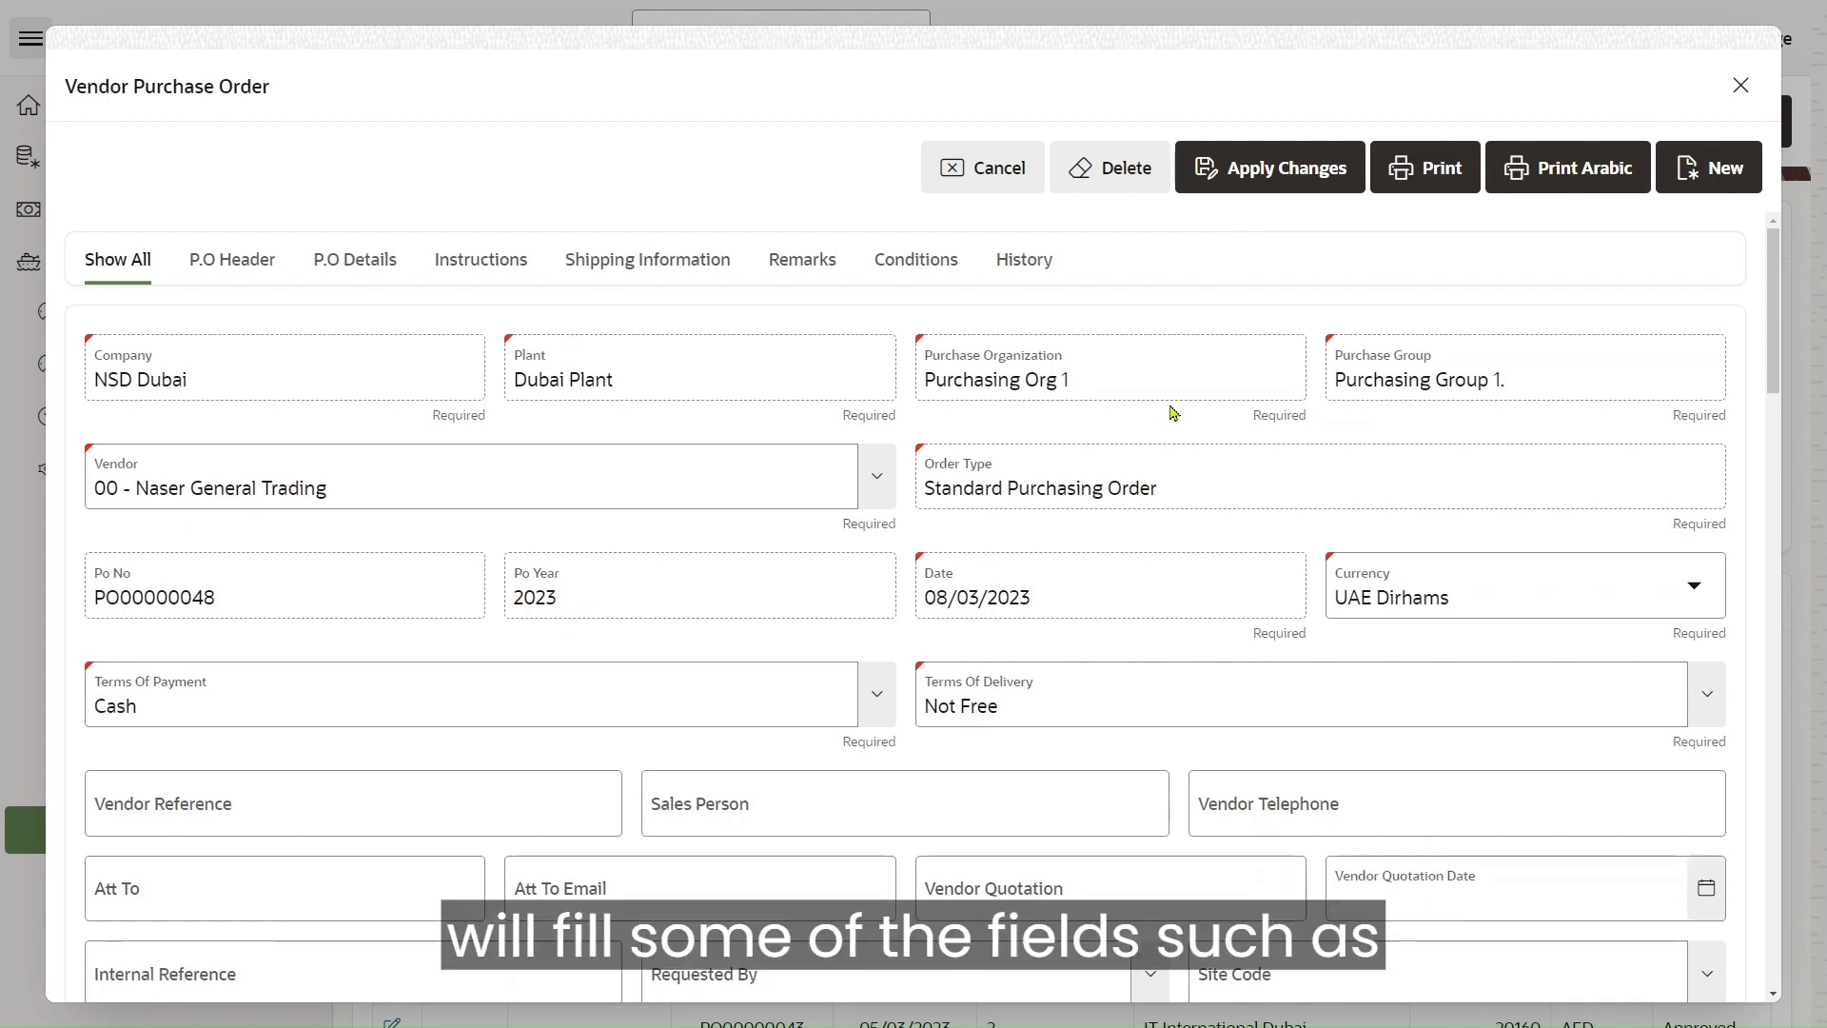
Fill in the attention contact's name and e-mail, and pick an employee as the requester
scroll(1134, 461, "down", 2)
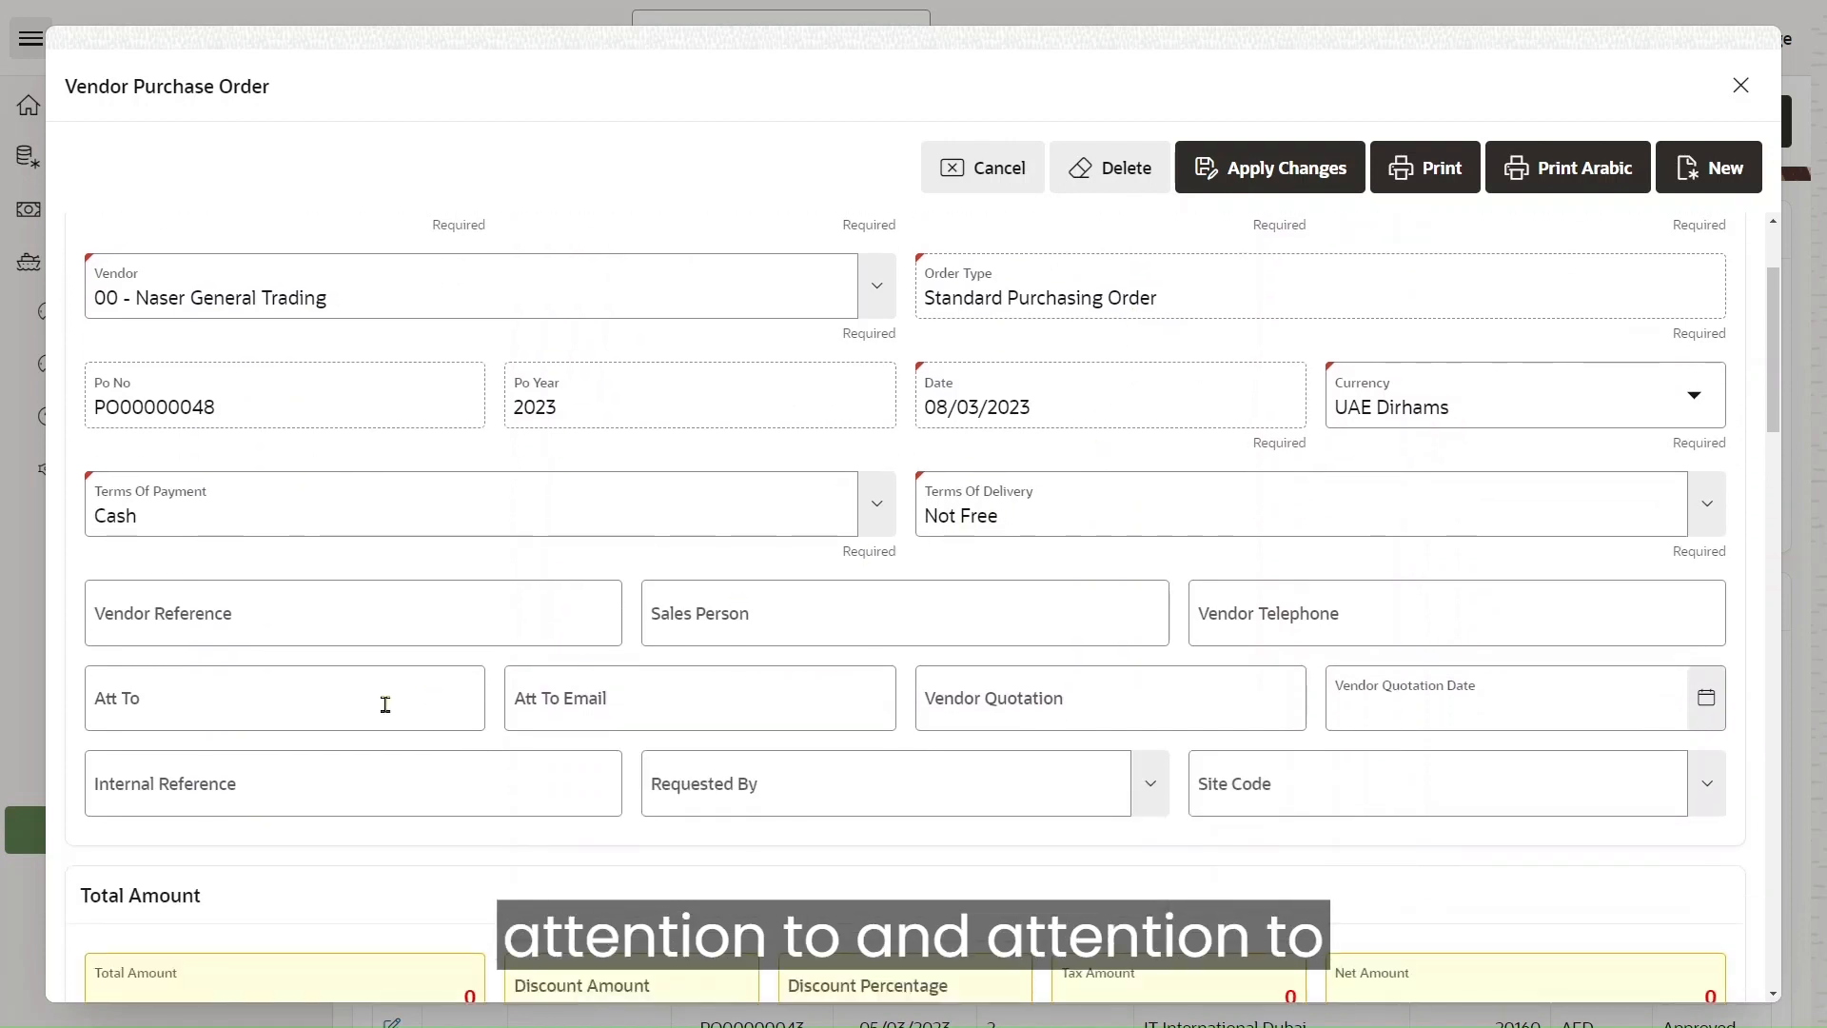
left_click(314, 712)
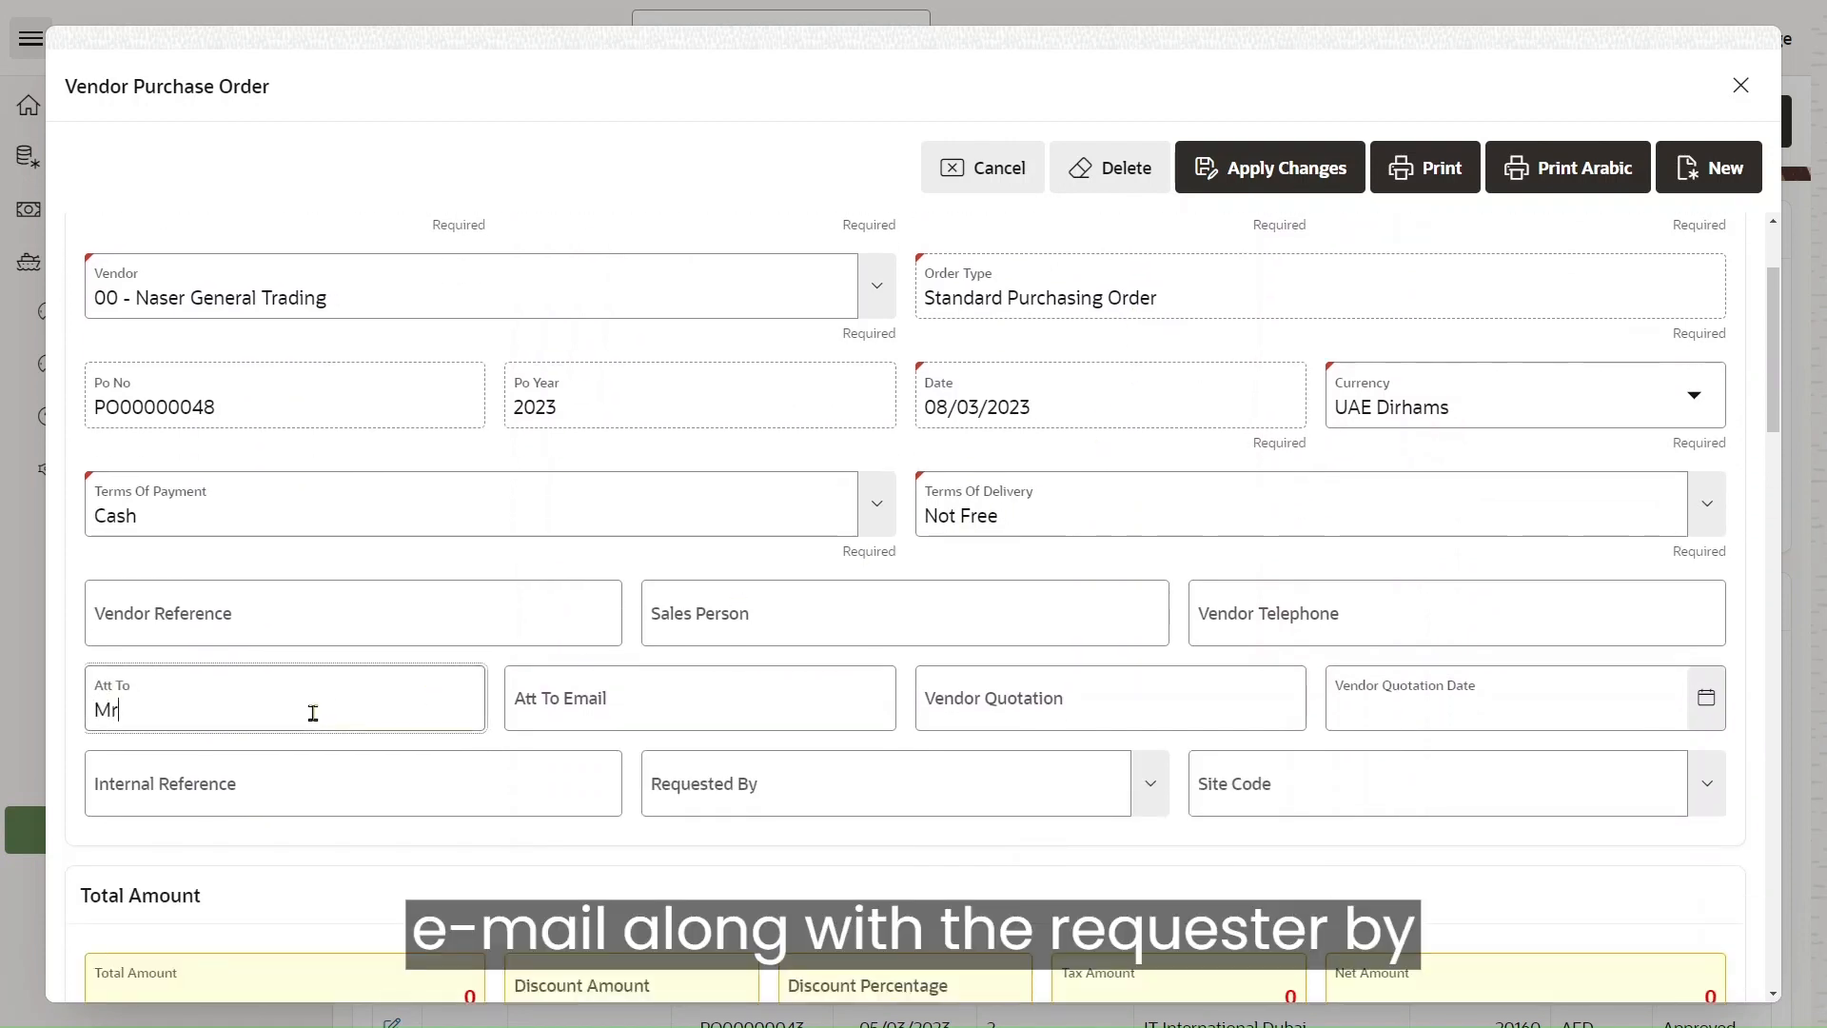
type("Mr. Kamal")
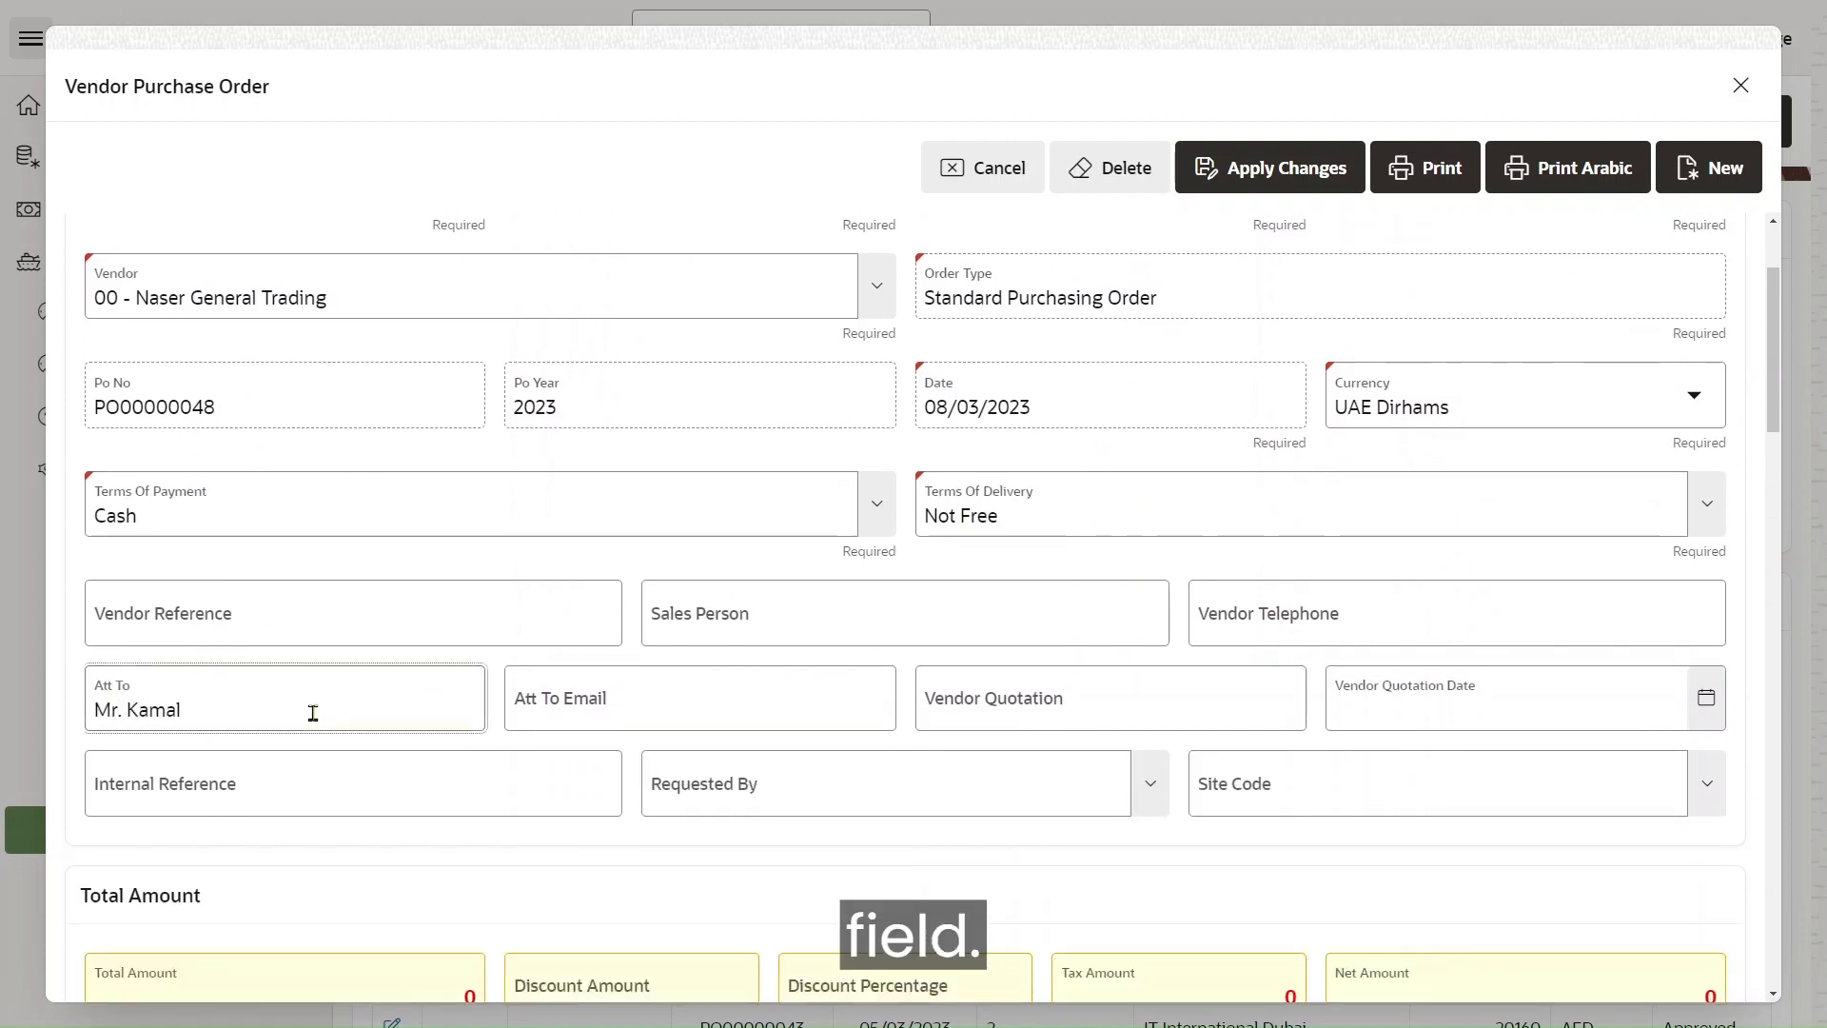
key("Tab")
type("Kama")
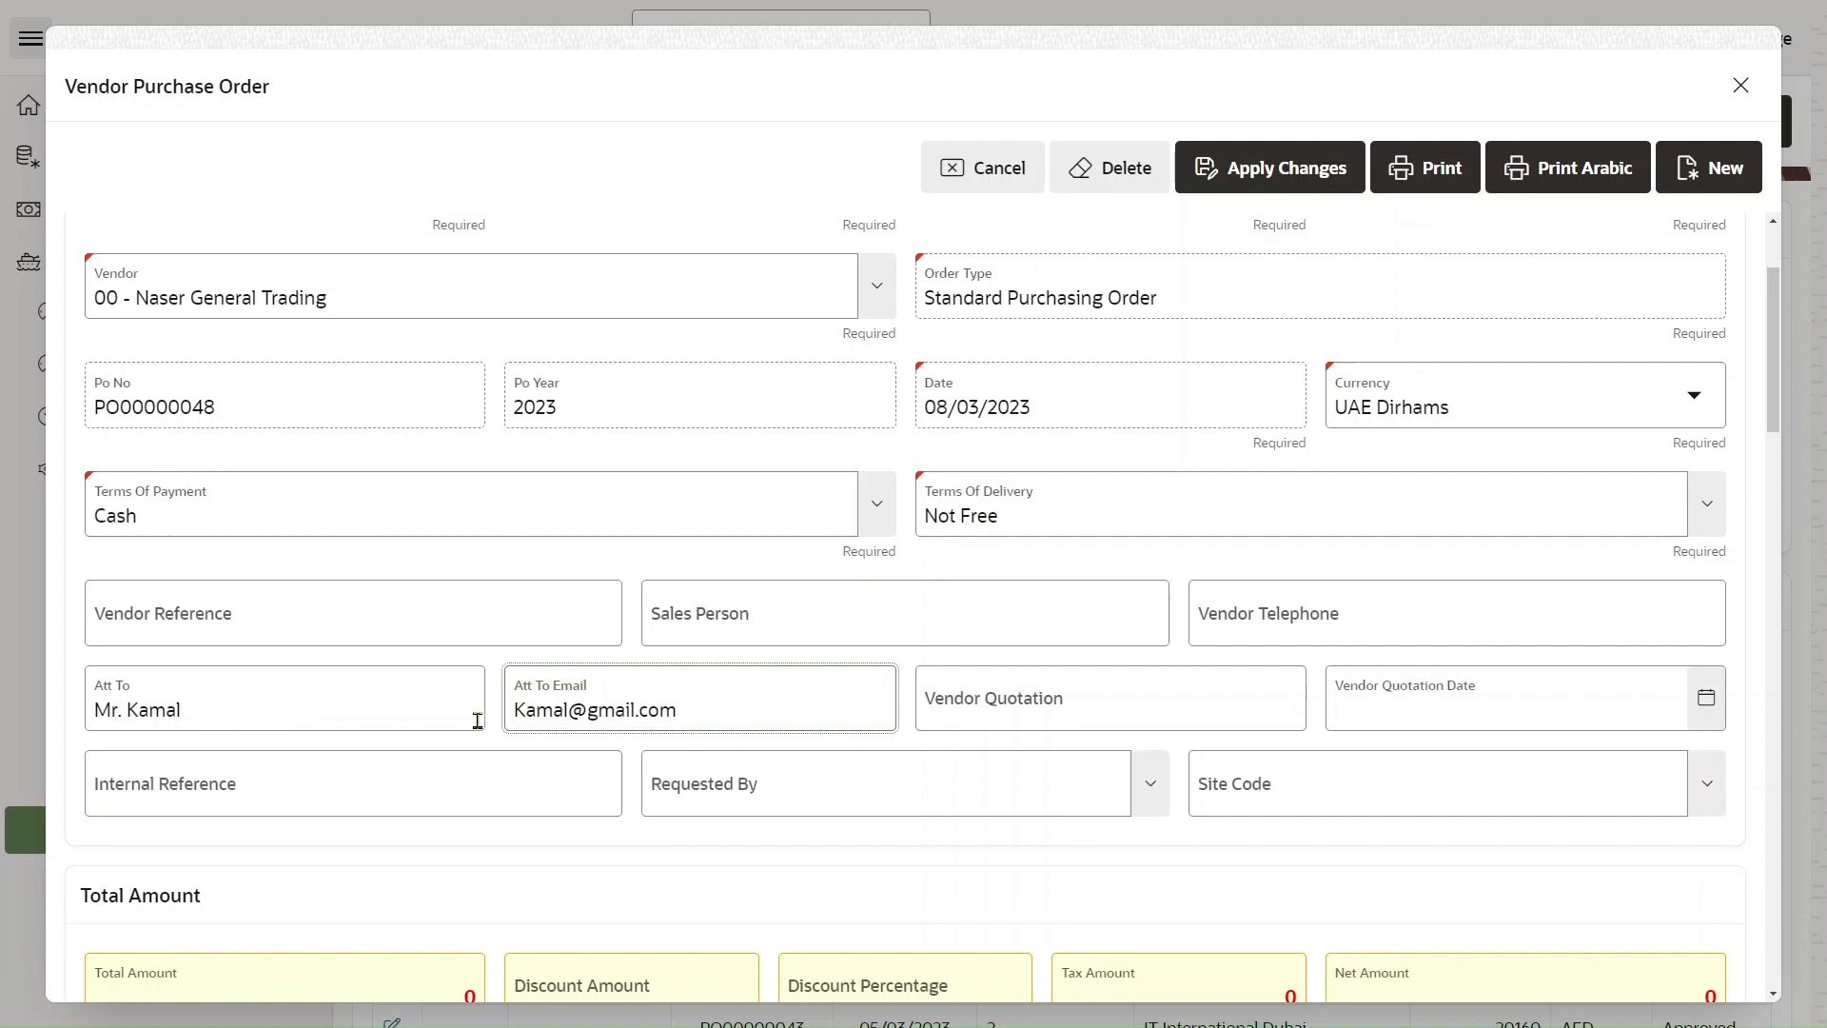
left_click(750, 793)
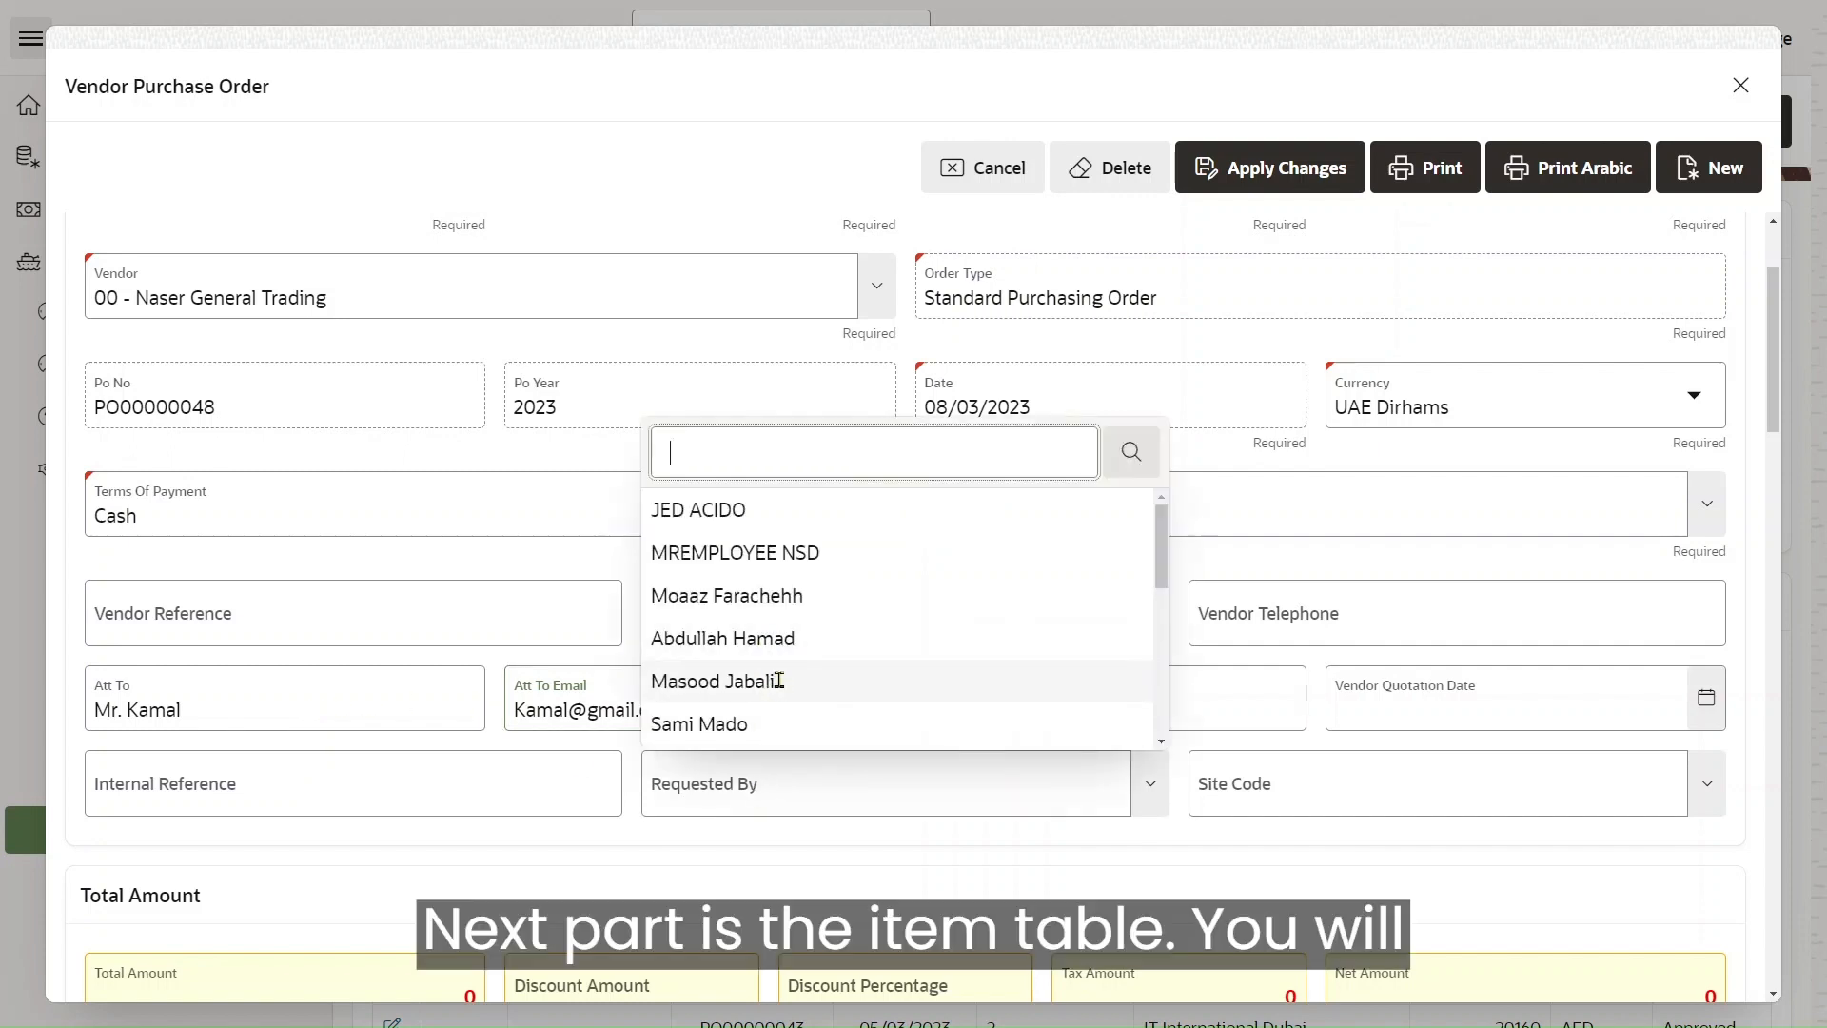
left_click(779, 682)
Set the unit price to 3100 for the Dish Washer and 690 for the Water Cooler in the item table
scroll(865, 857, "down", 4)
scroll(865, 859, "down", 2)
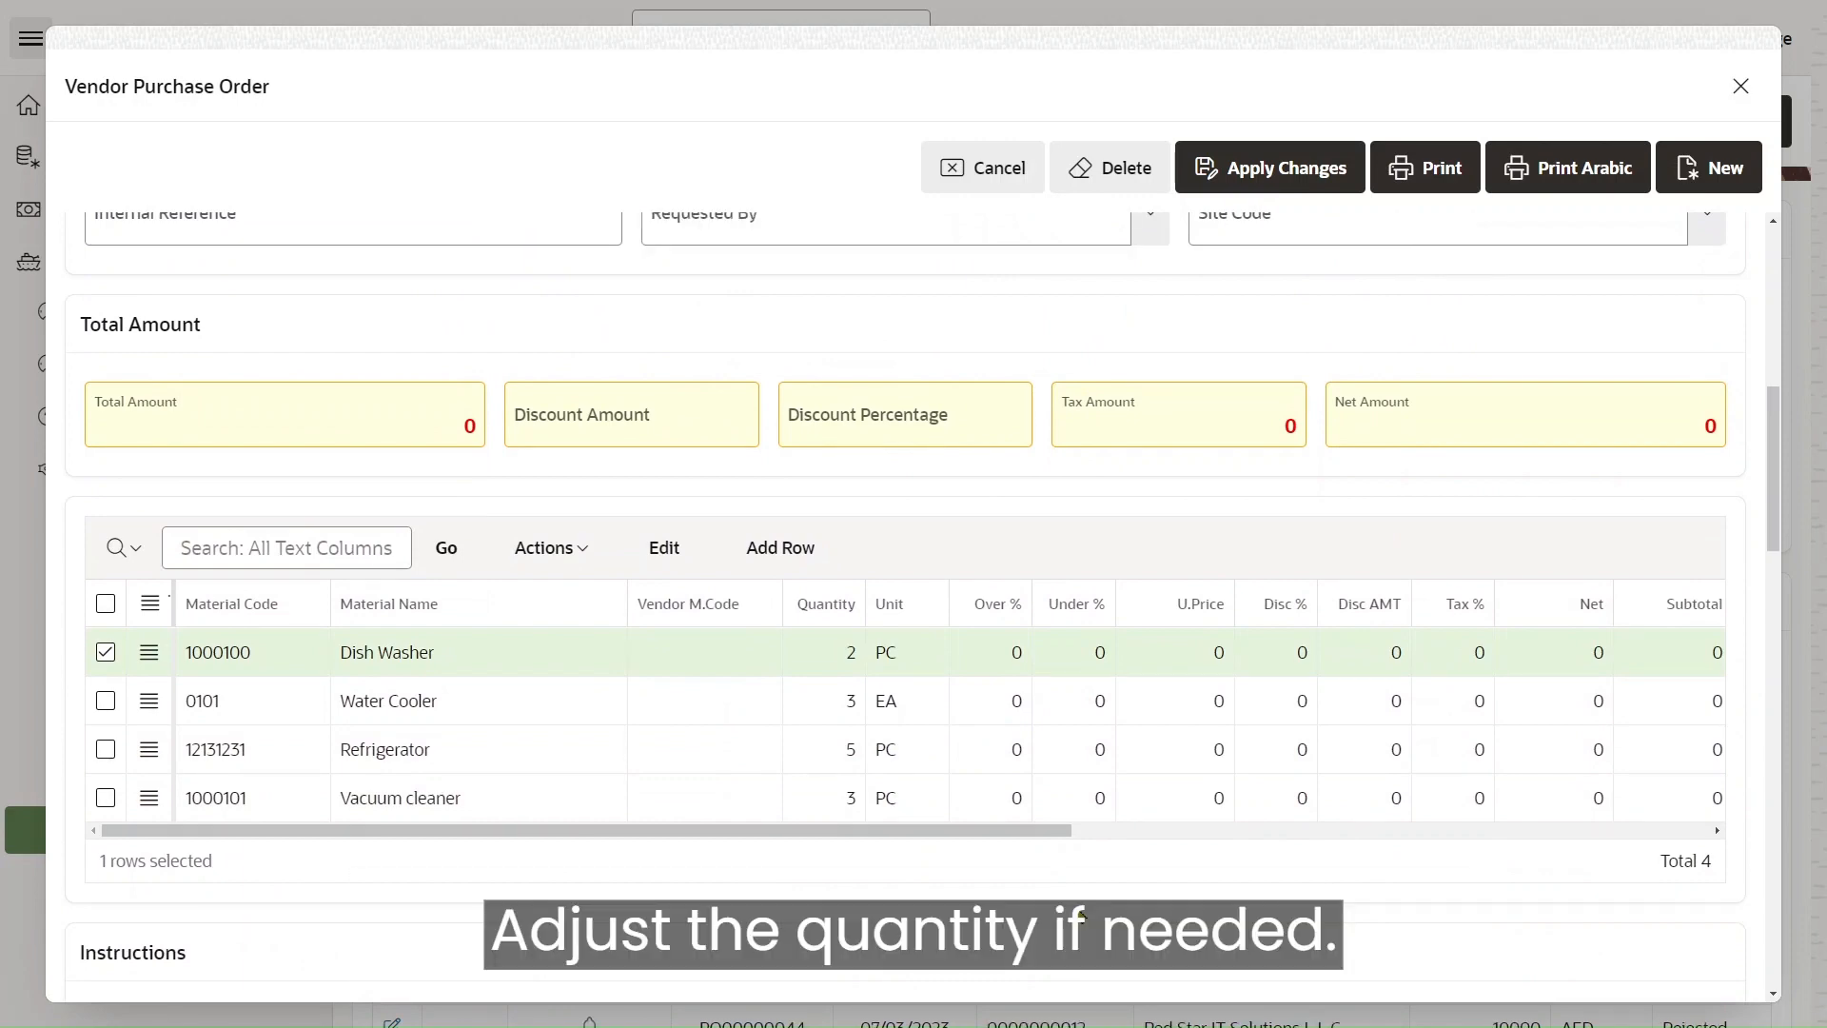
left_click(843, 653)
left_click(1180, 650)
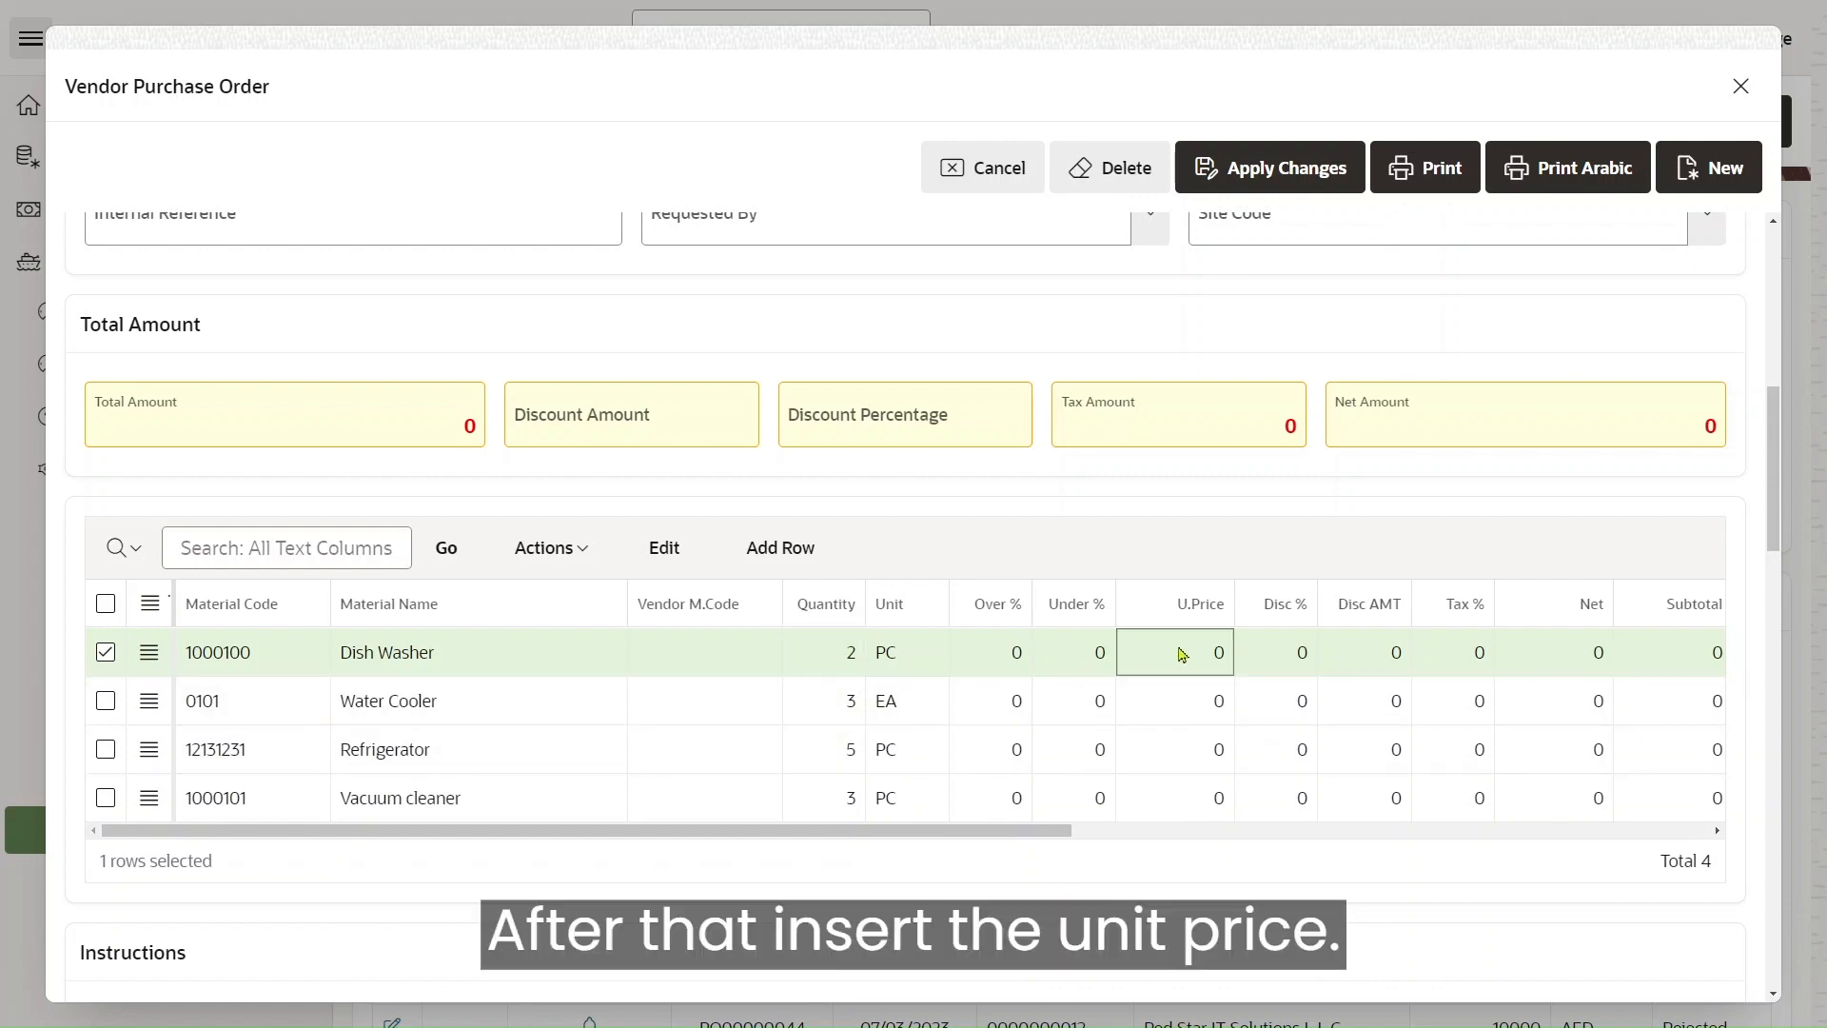
type("3100")
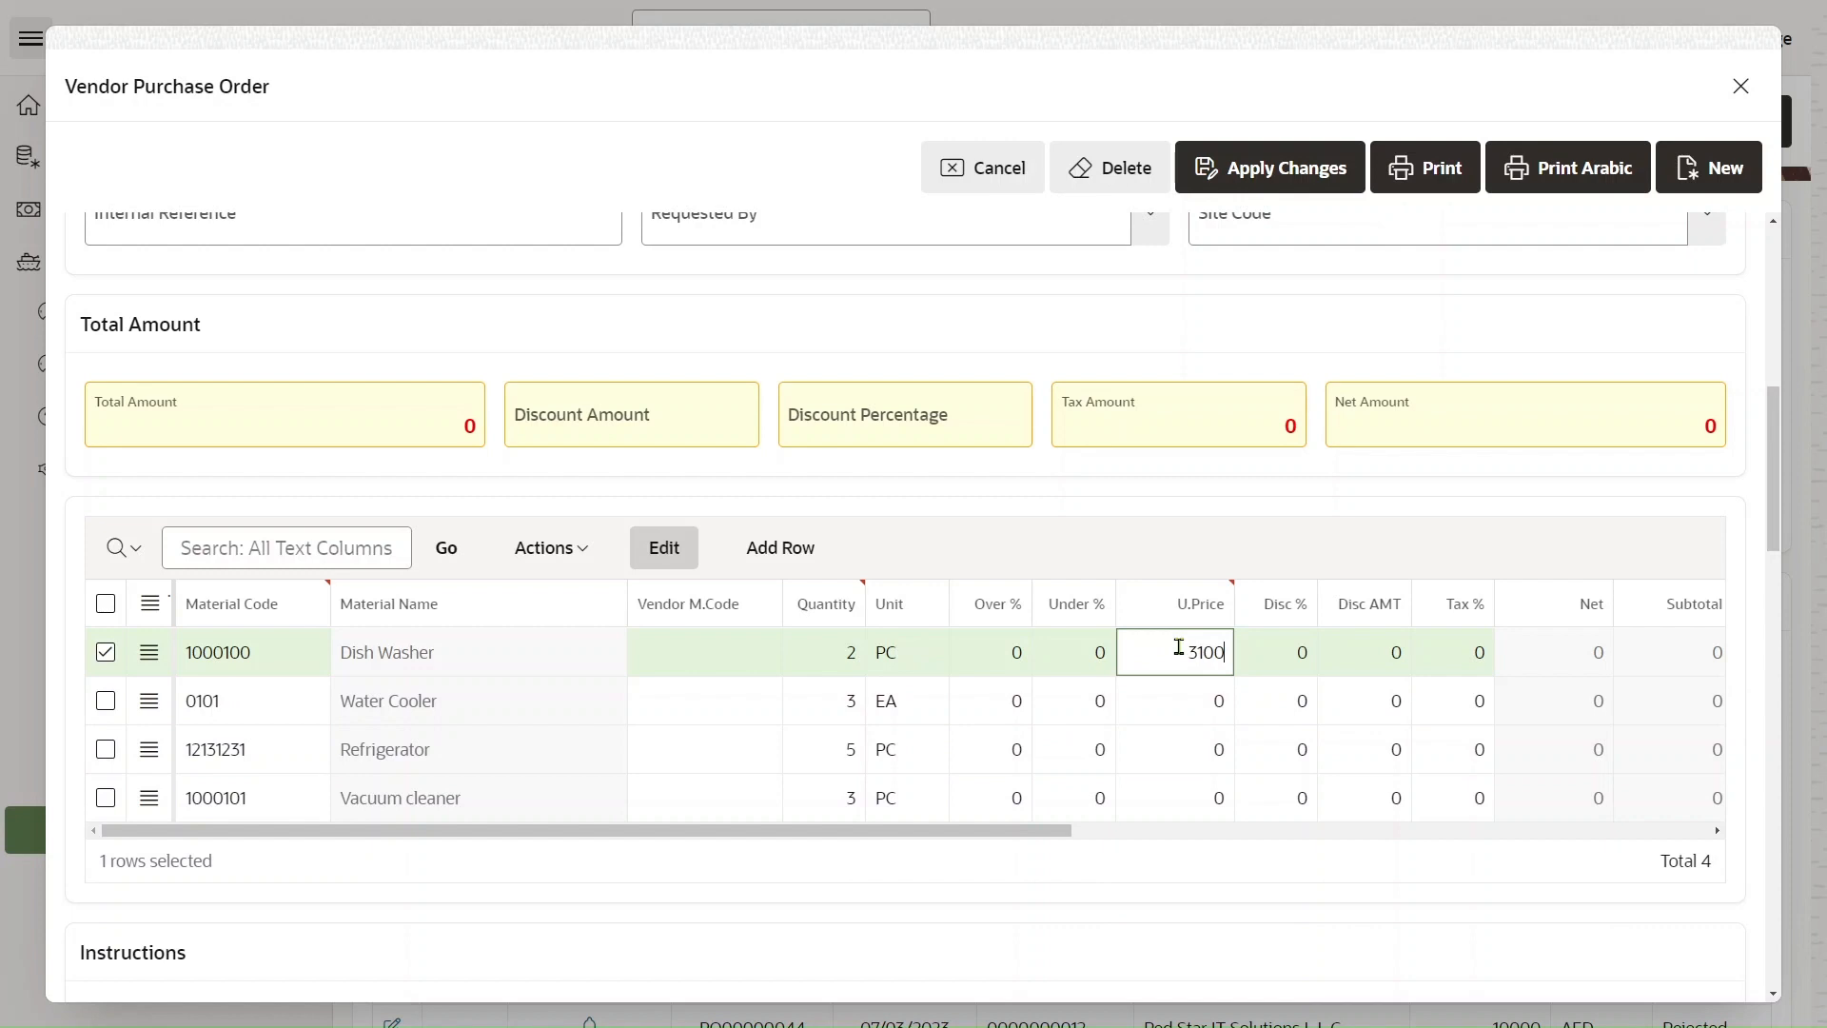
key("Return")
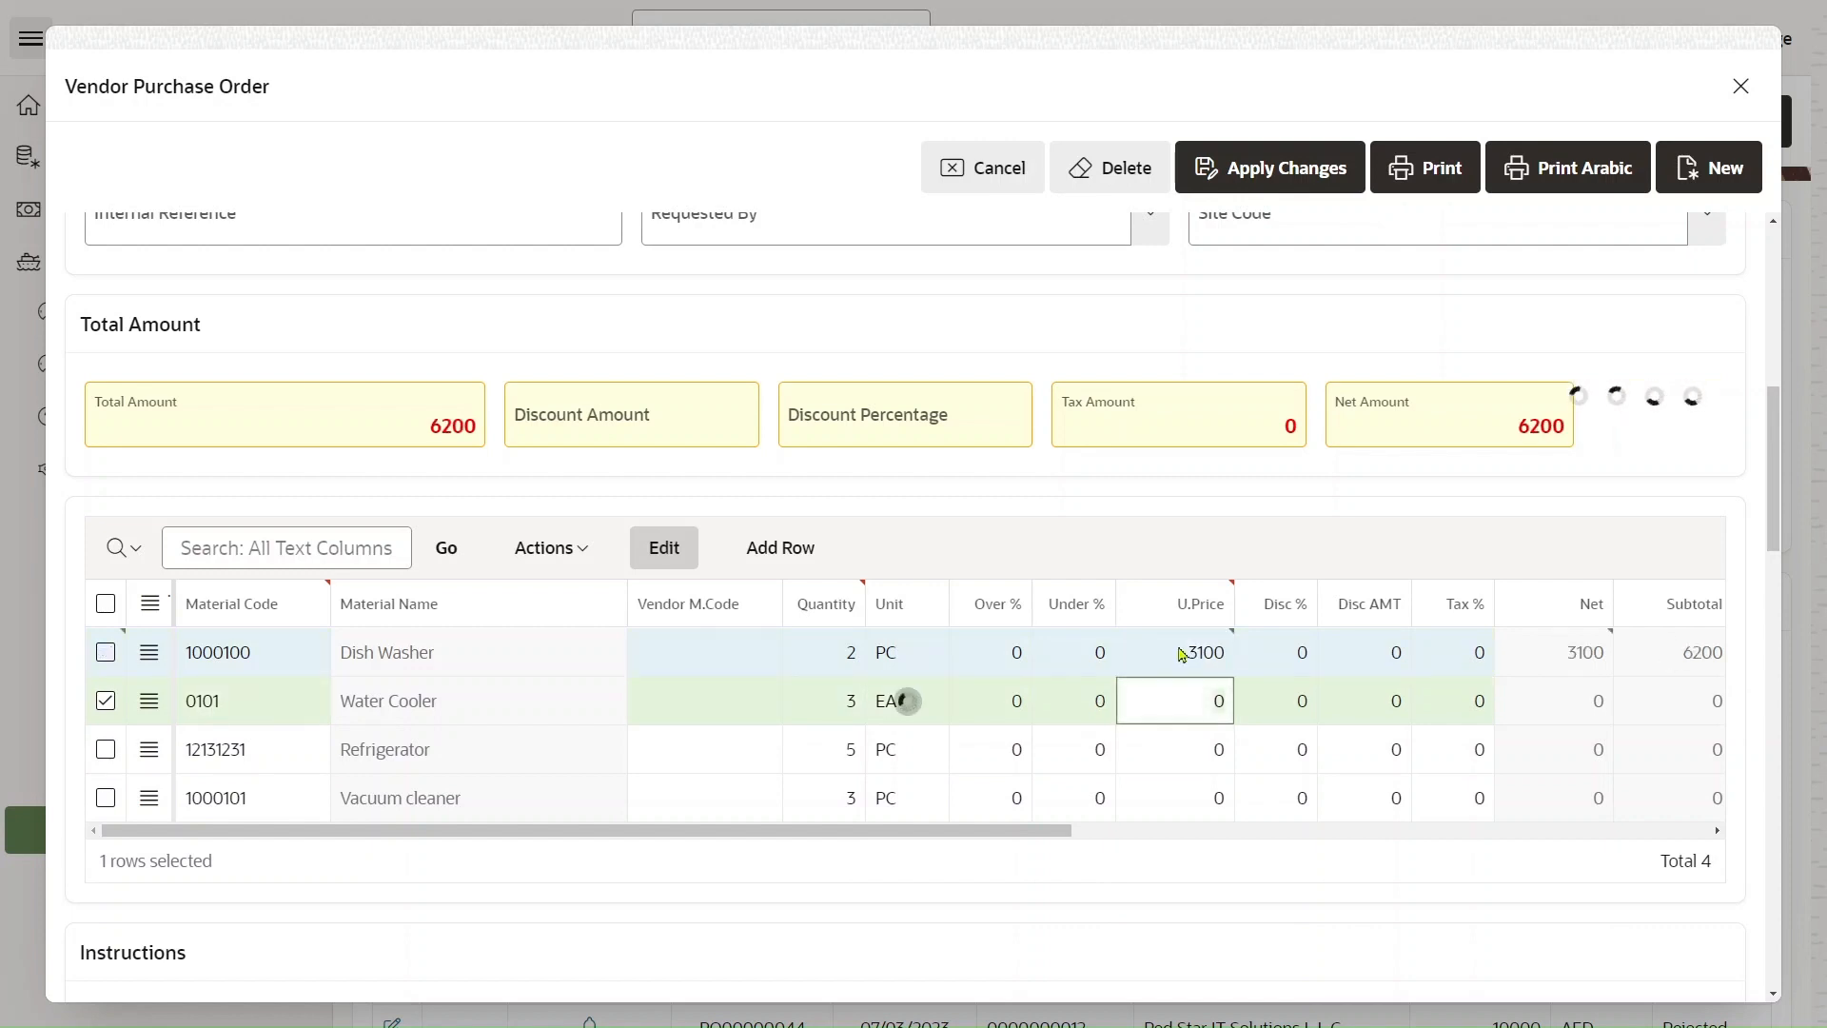
type("690")
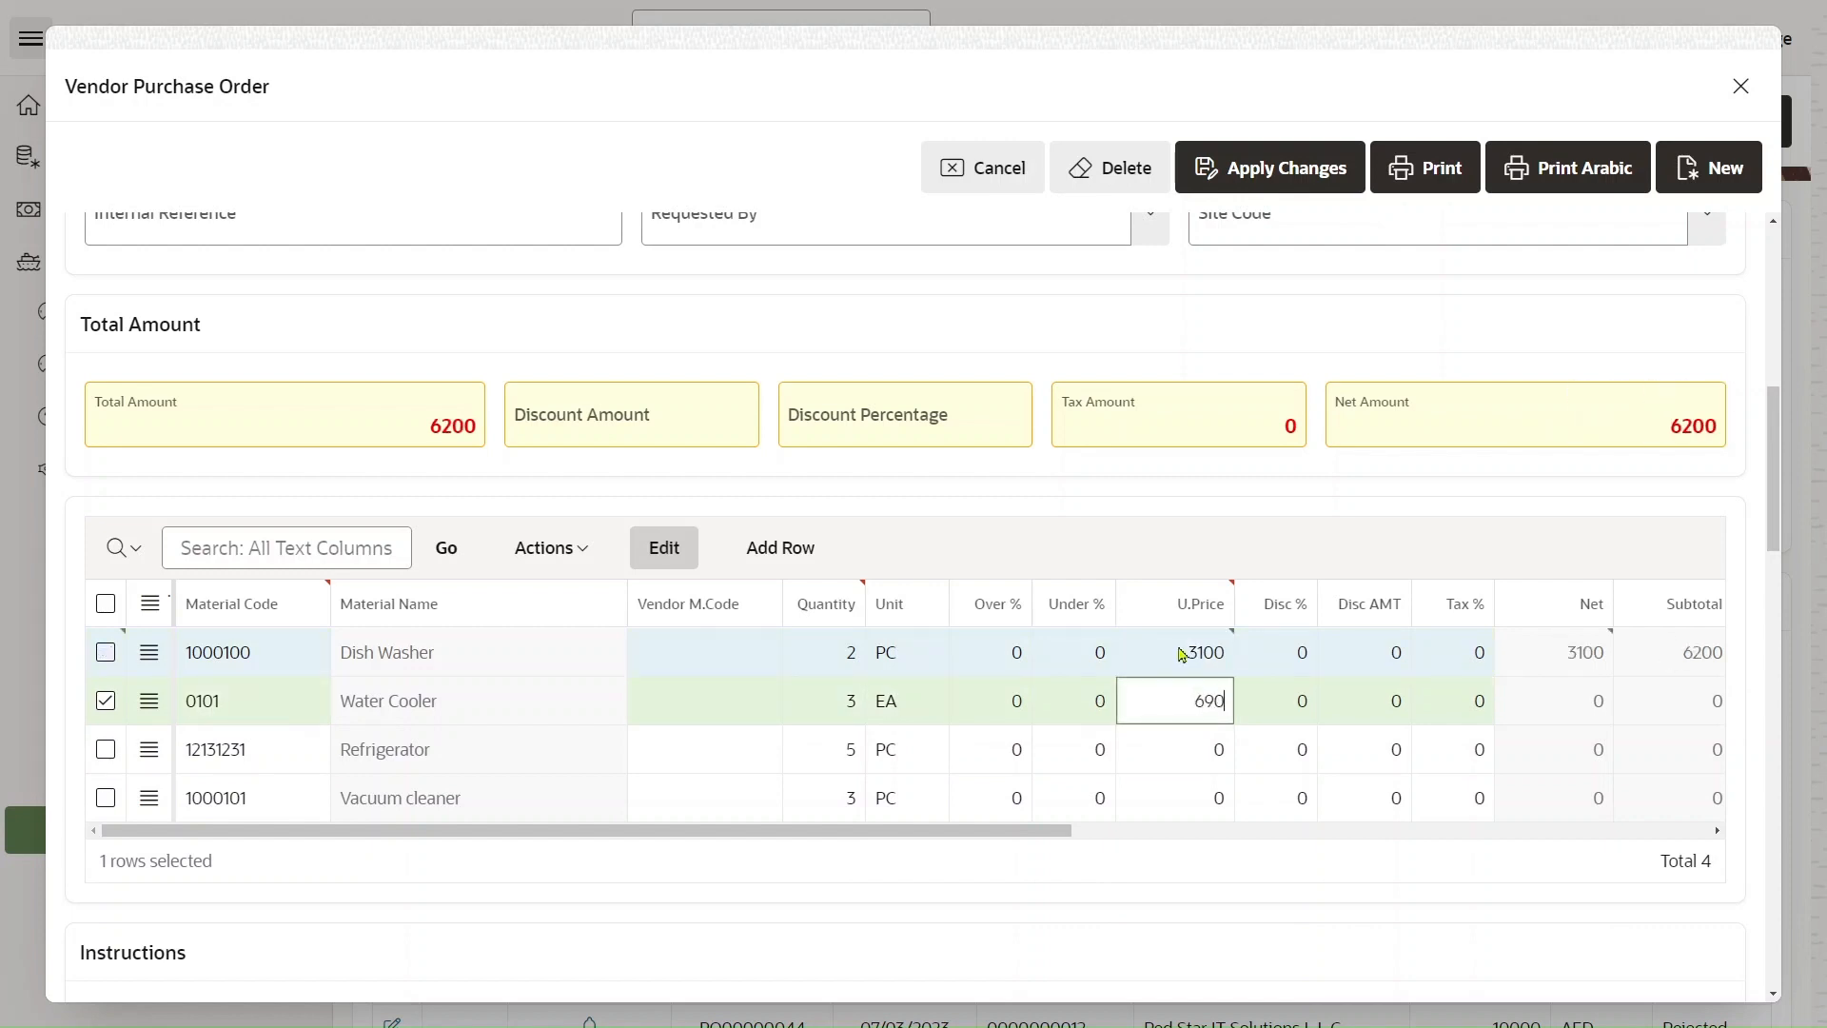
key("Return")
Set the unit price to 4500 for the Refrigerator and 620 for the Vacuum cleaner
type("4")
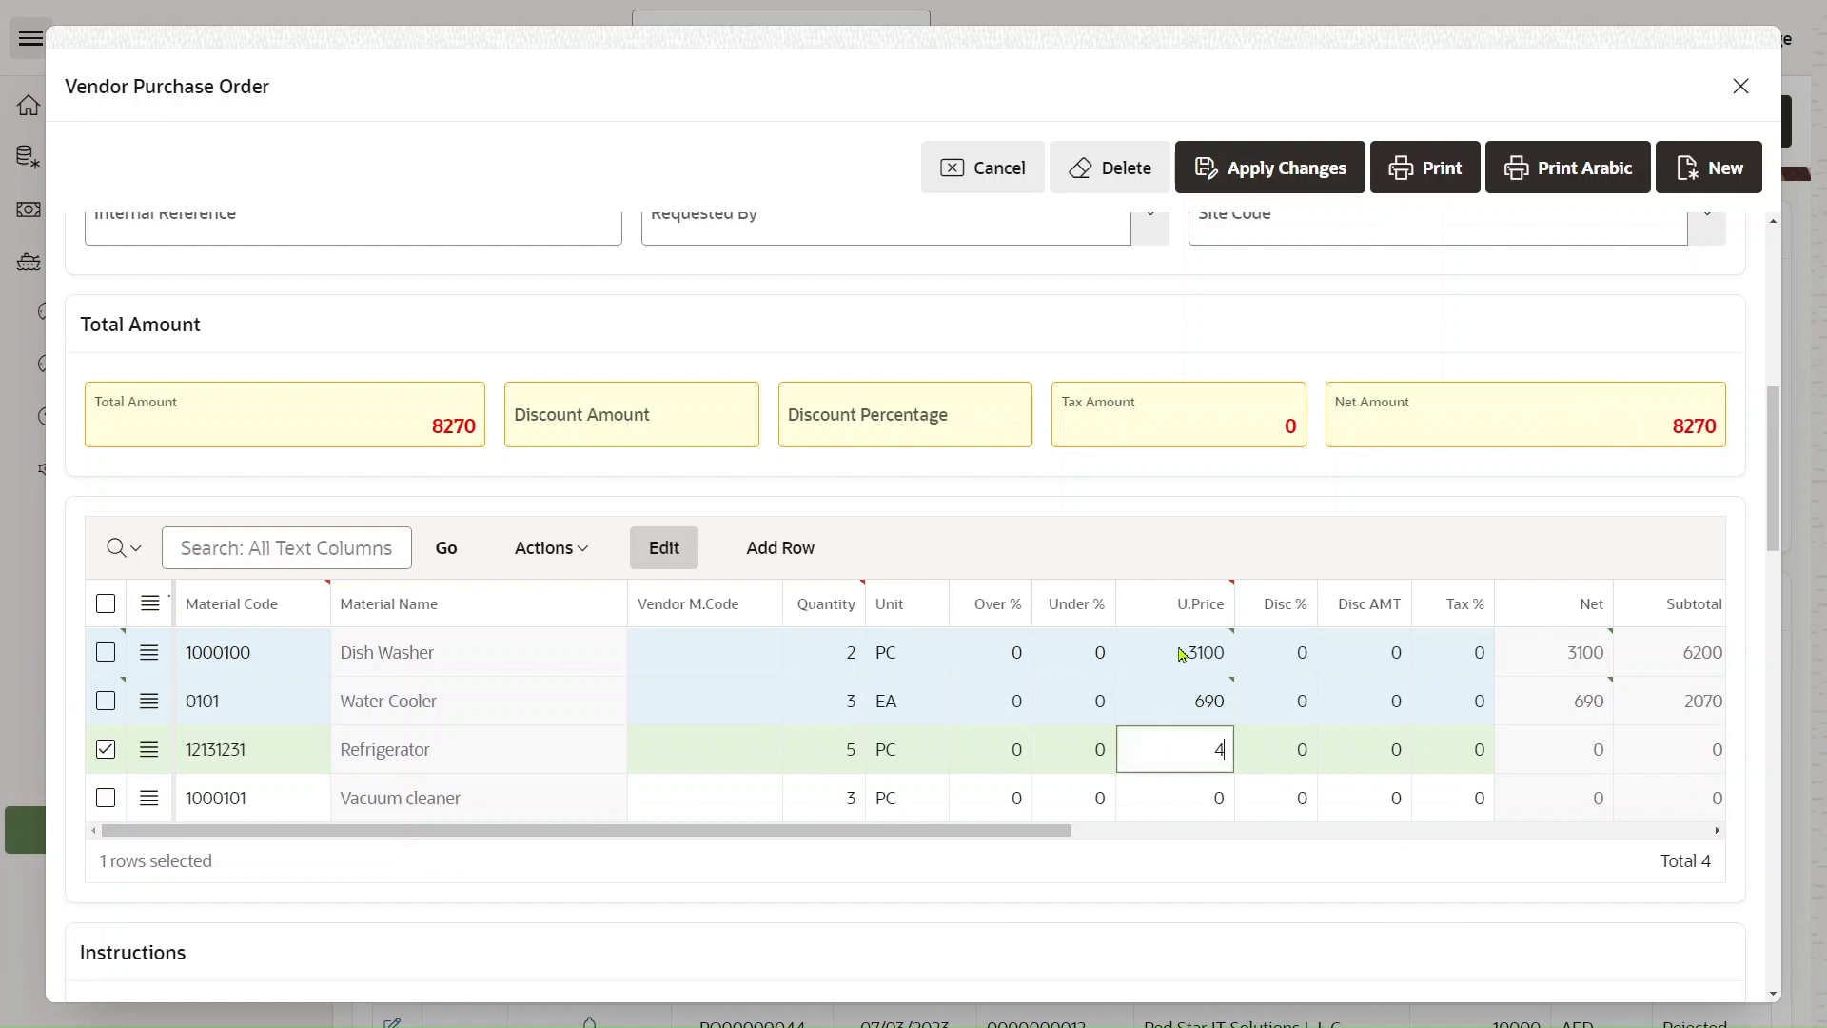
type("500")
key("Return")
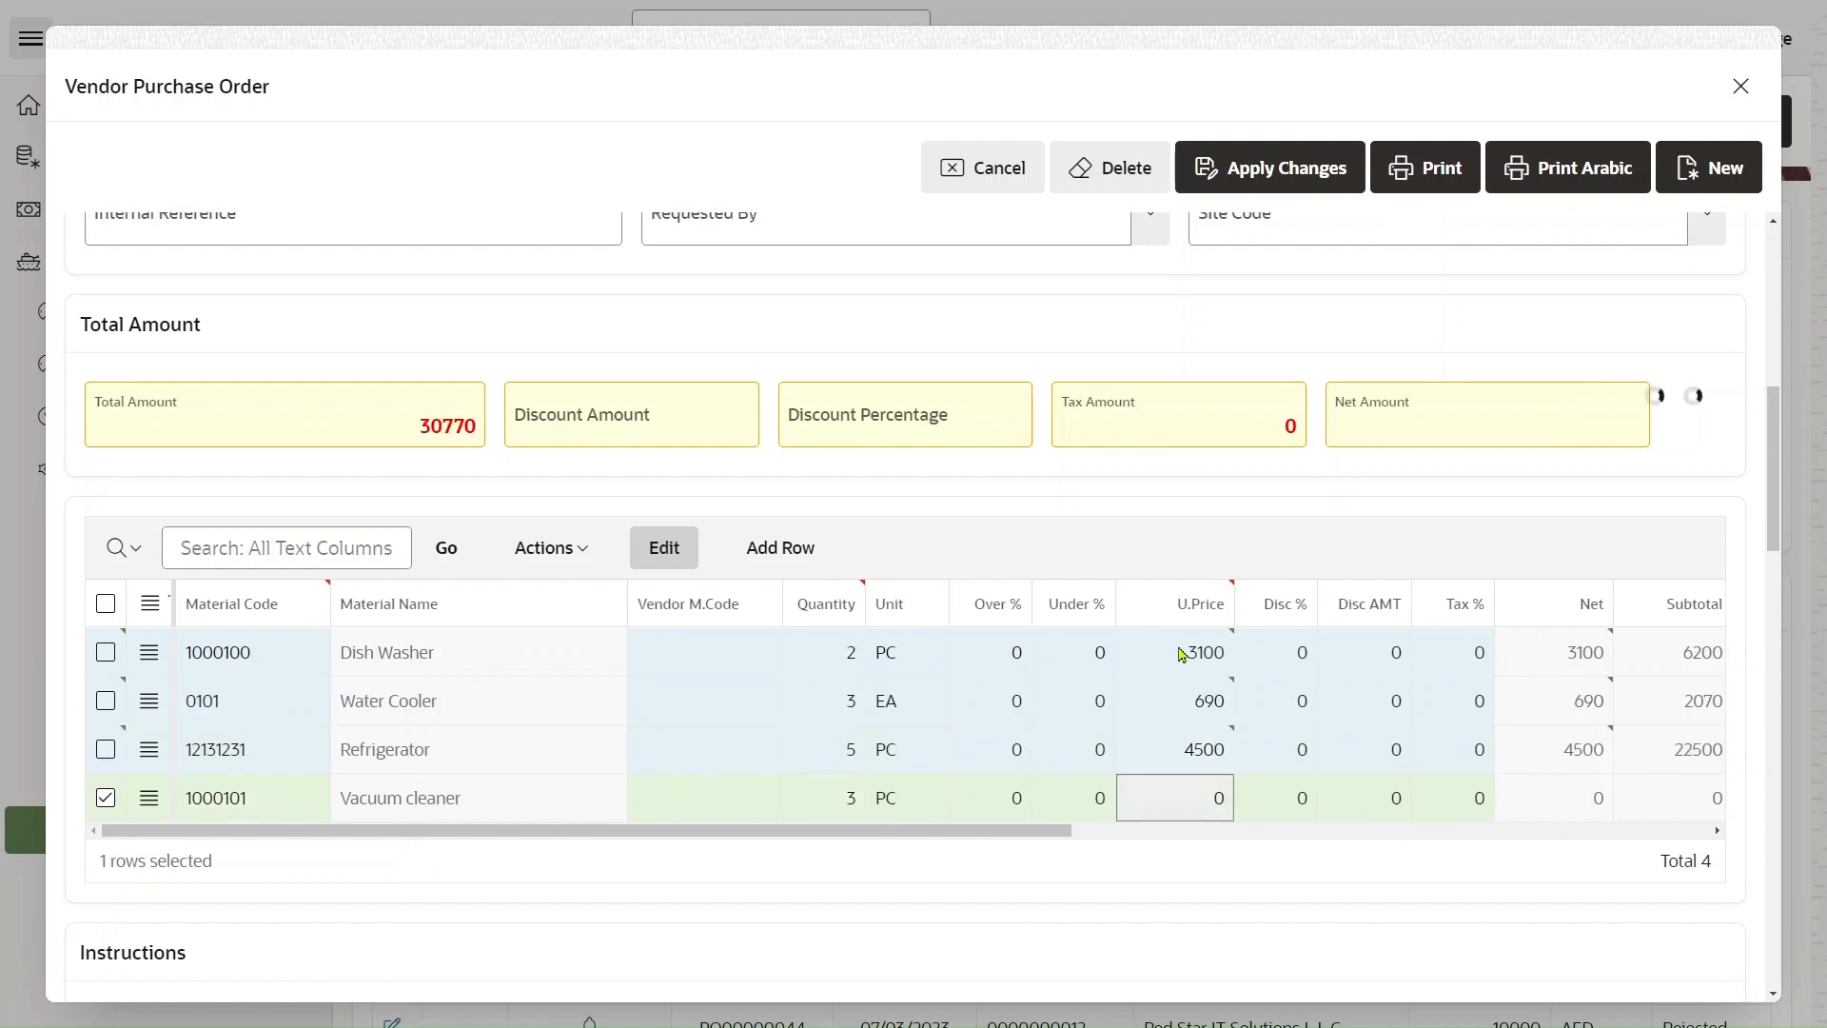
type("6")
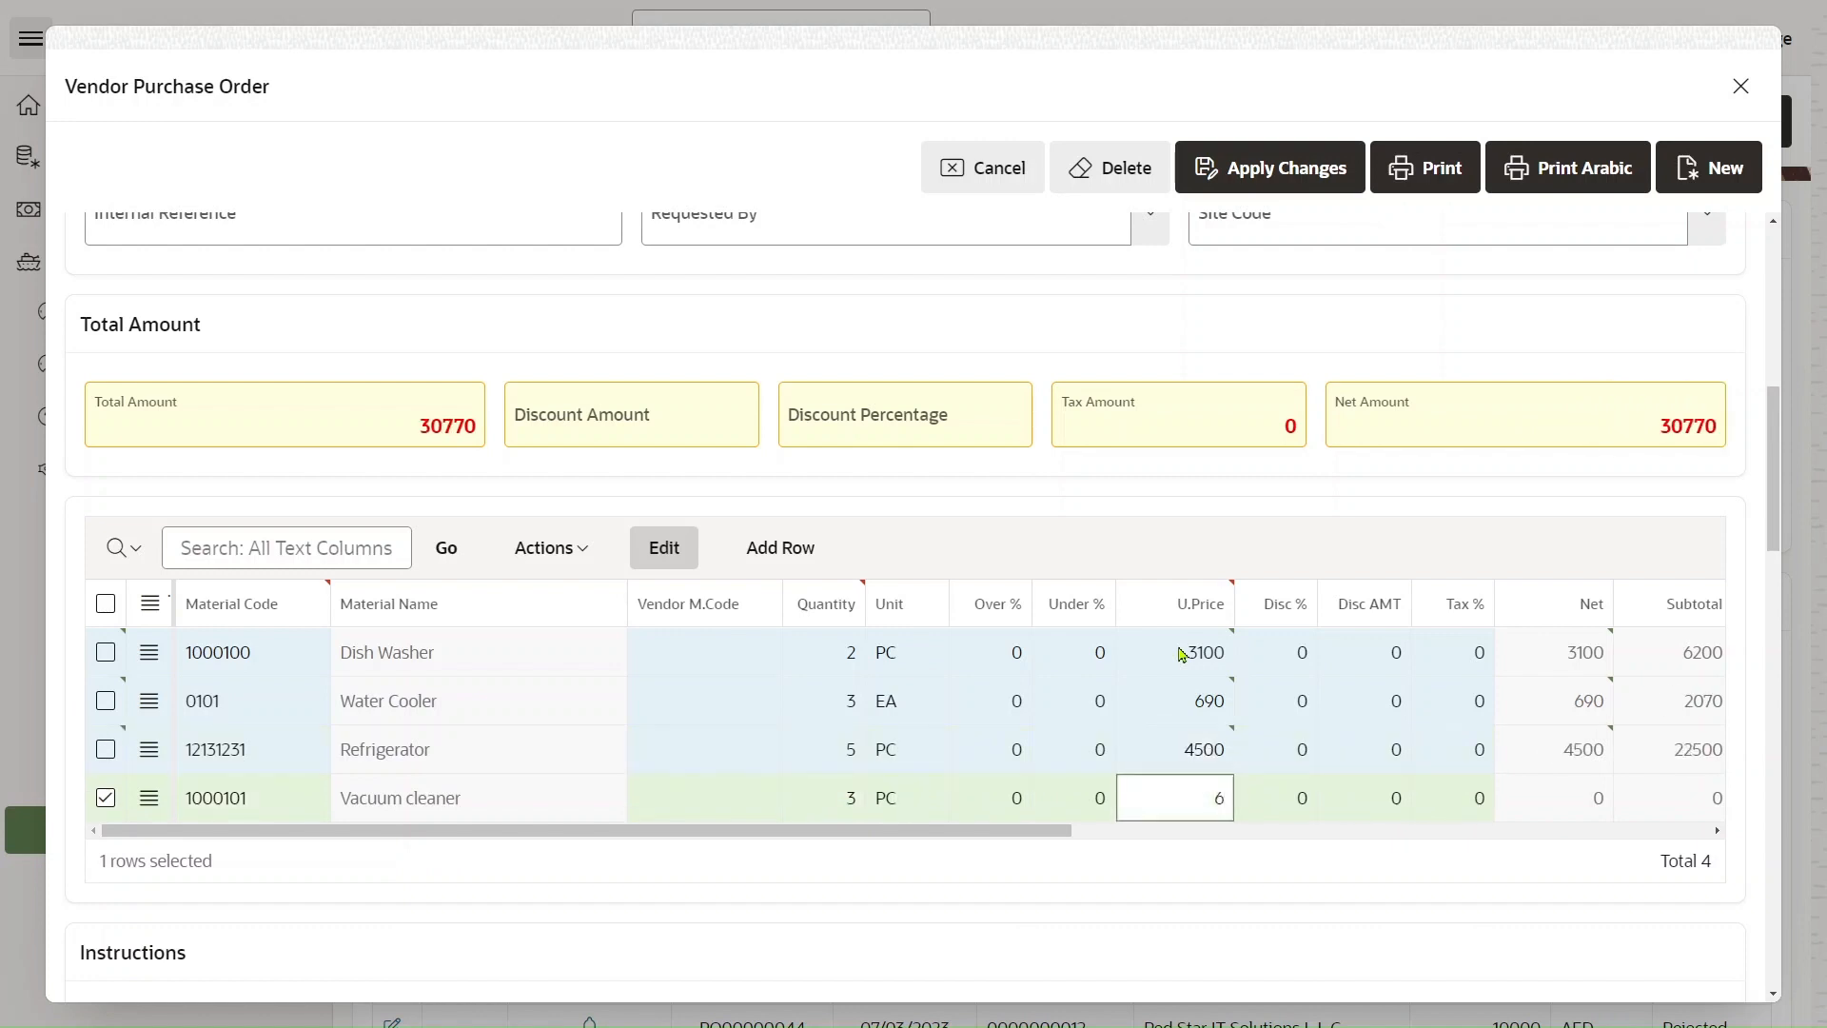
type("20")
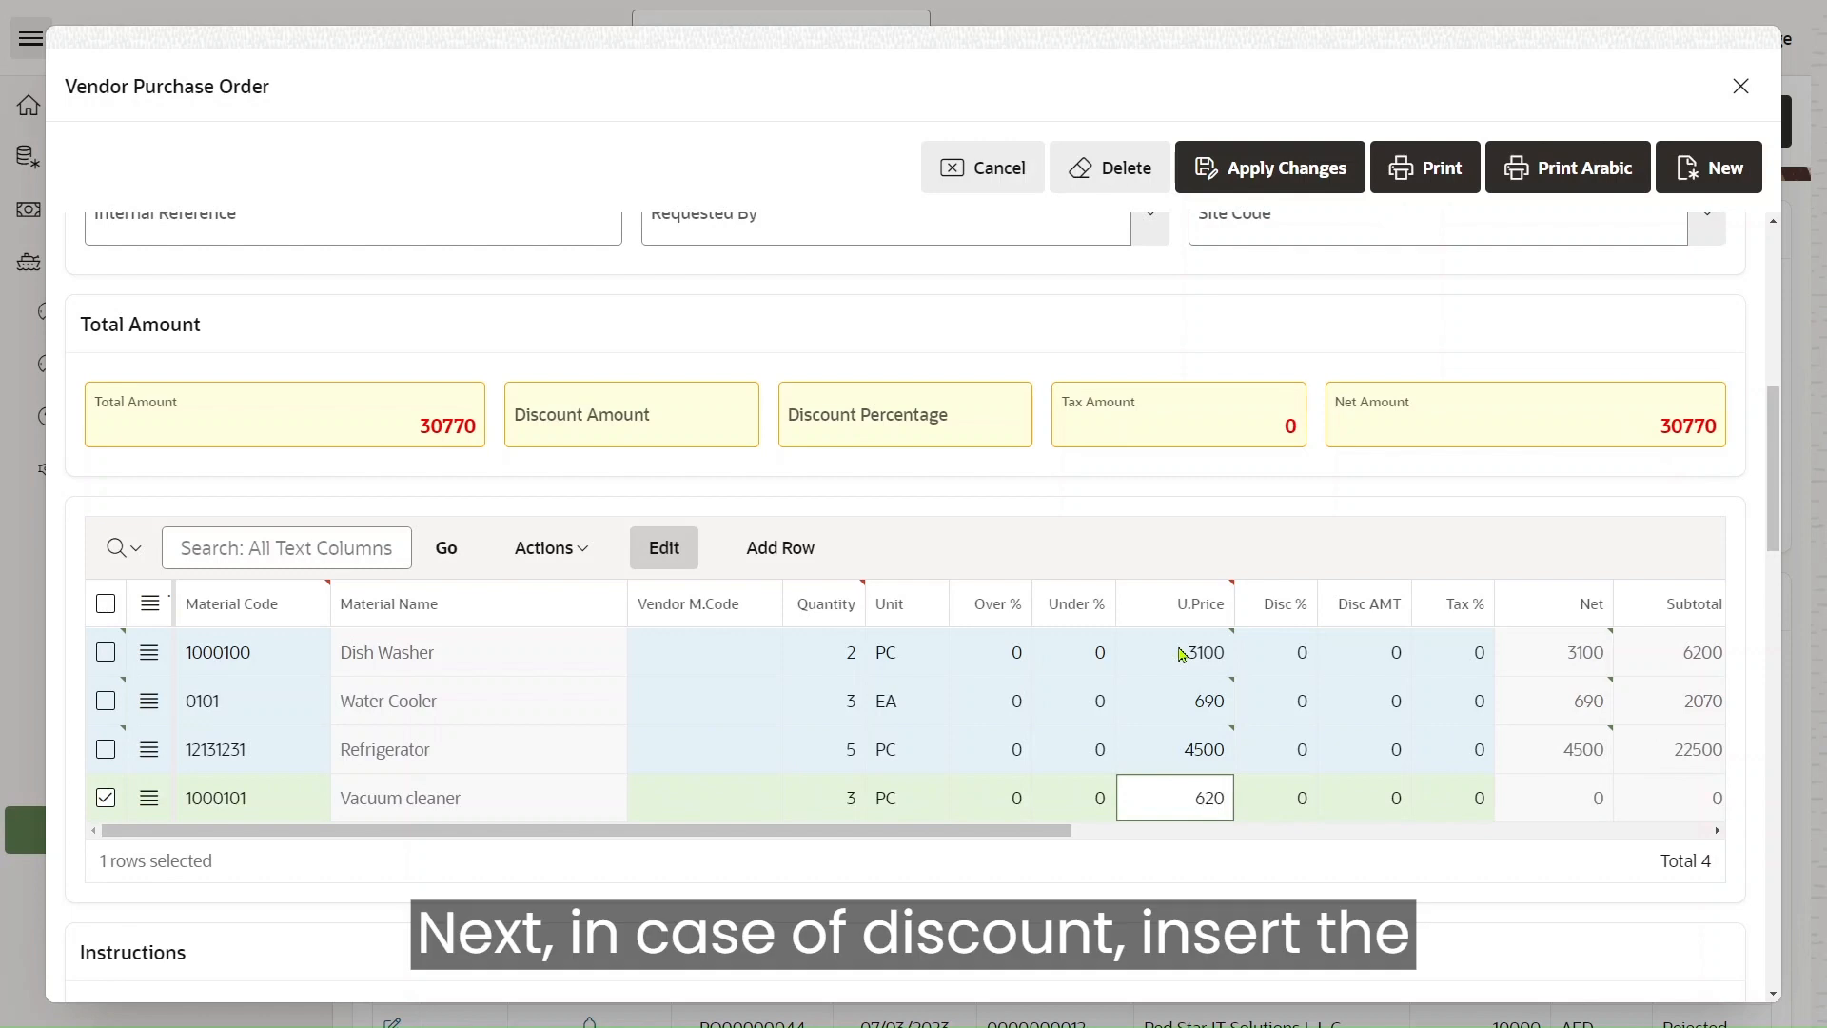
left_click(1256, 866)
Set the tax percentage to 5 for all four items, leaving their discount fields as they are
left_click(1297, 652)
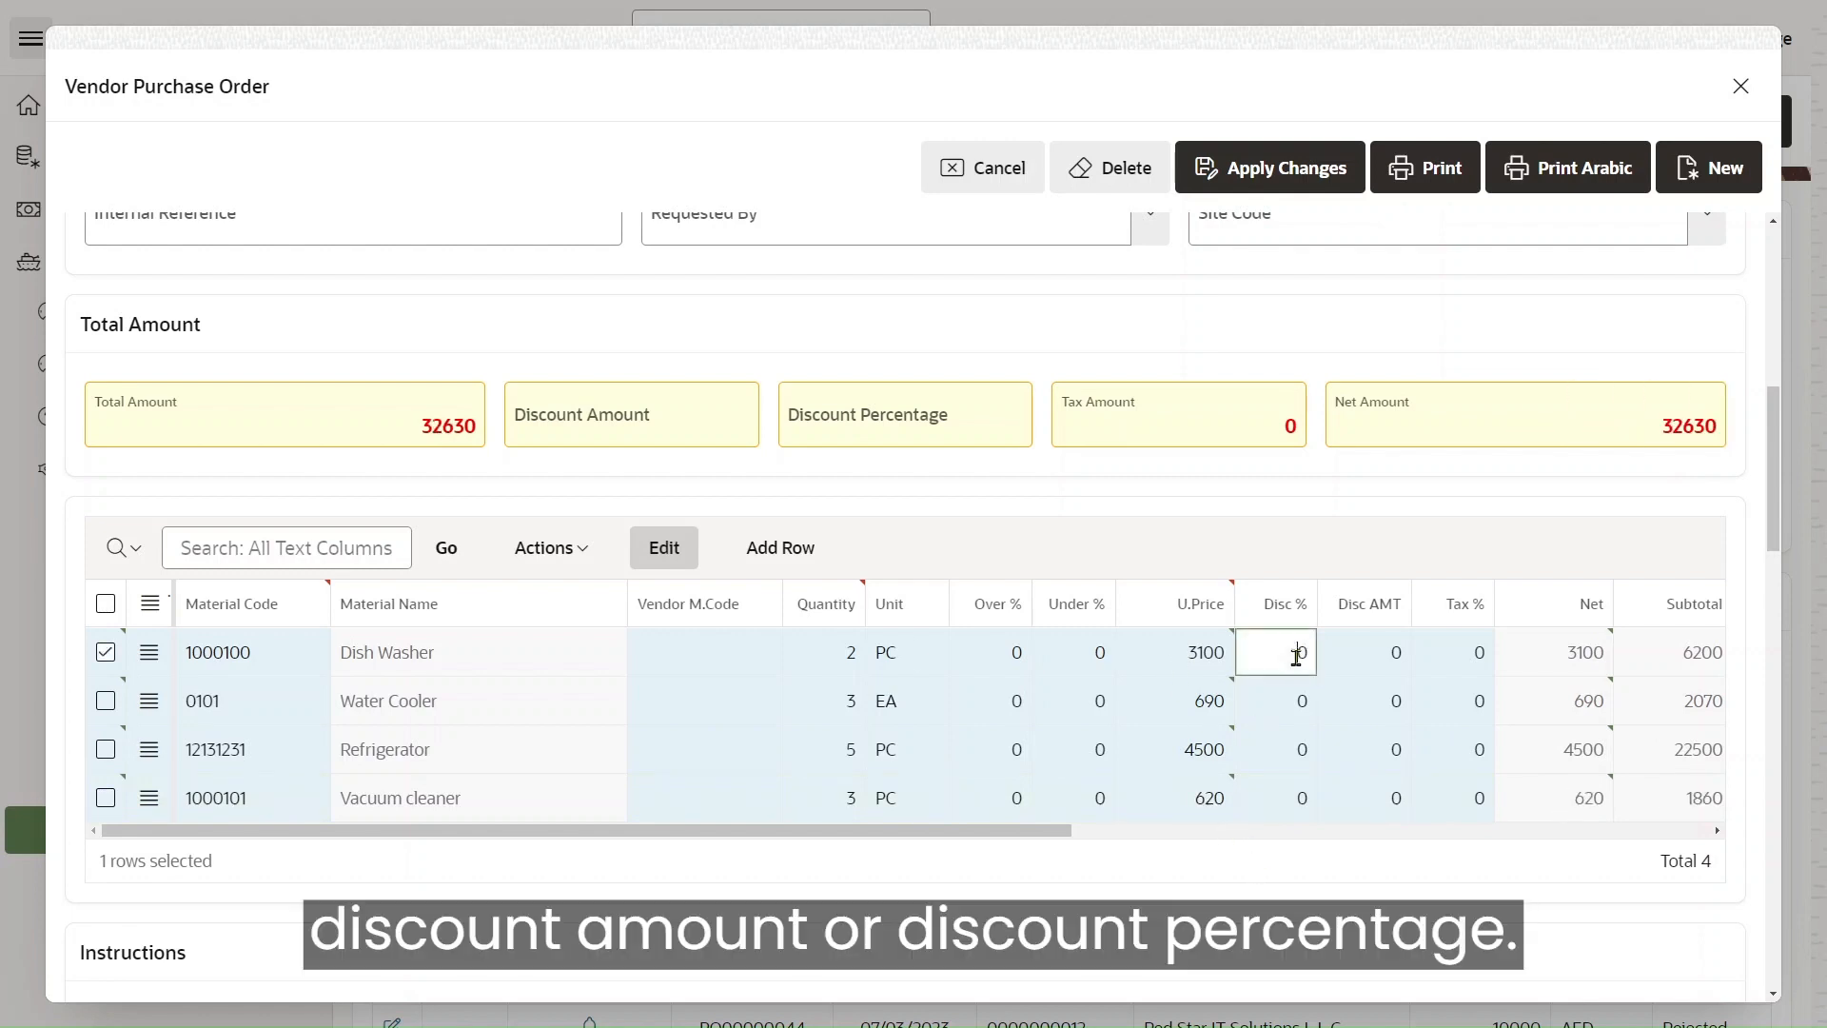
left_click(1391, 652)
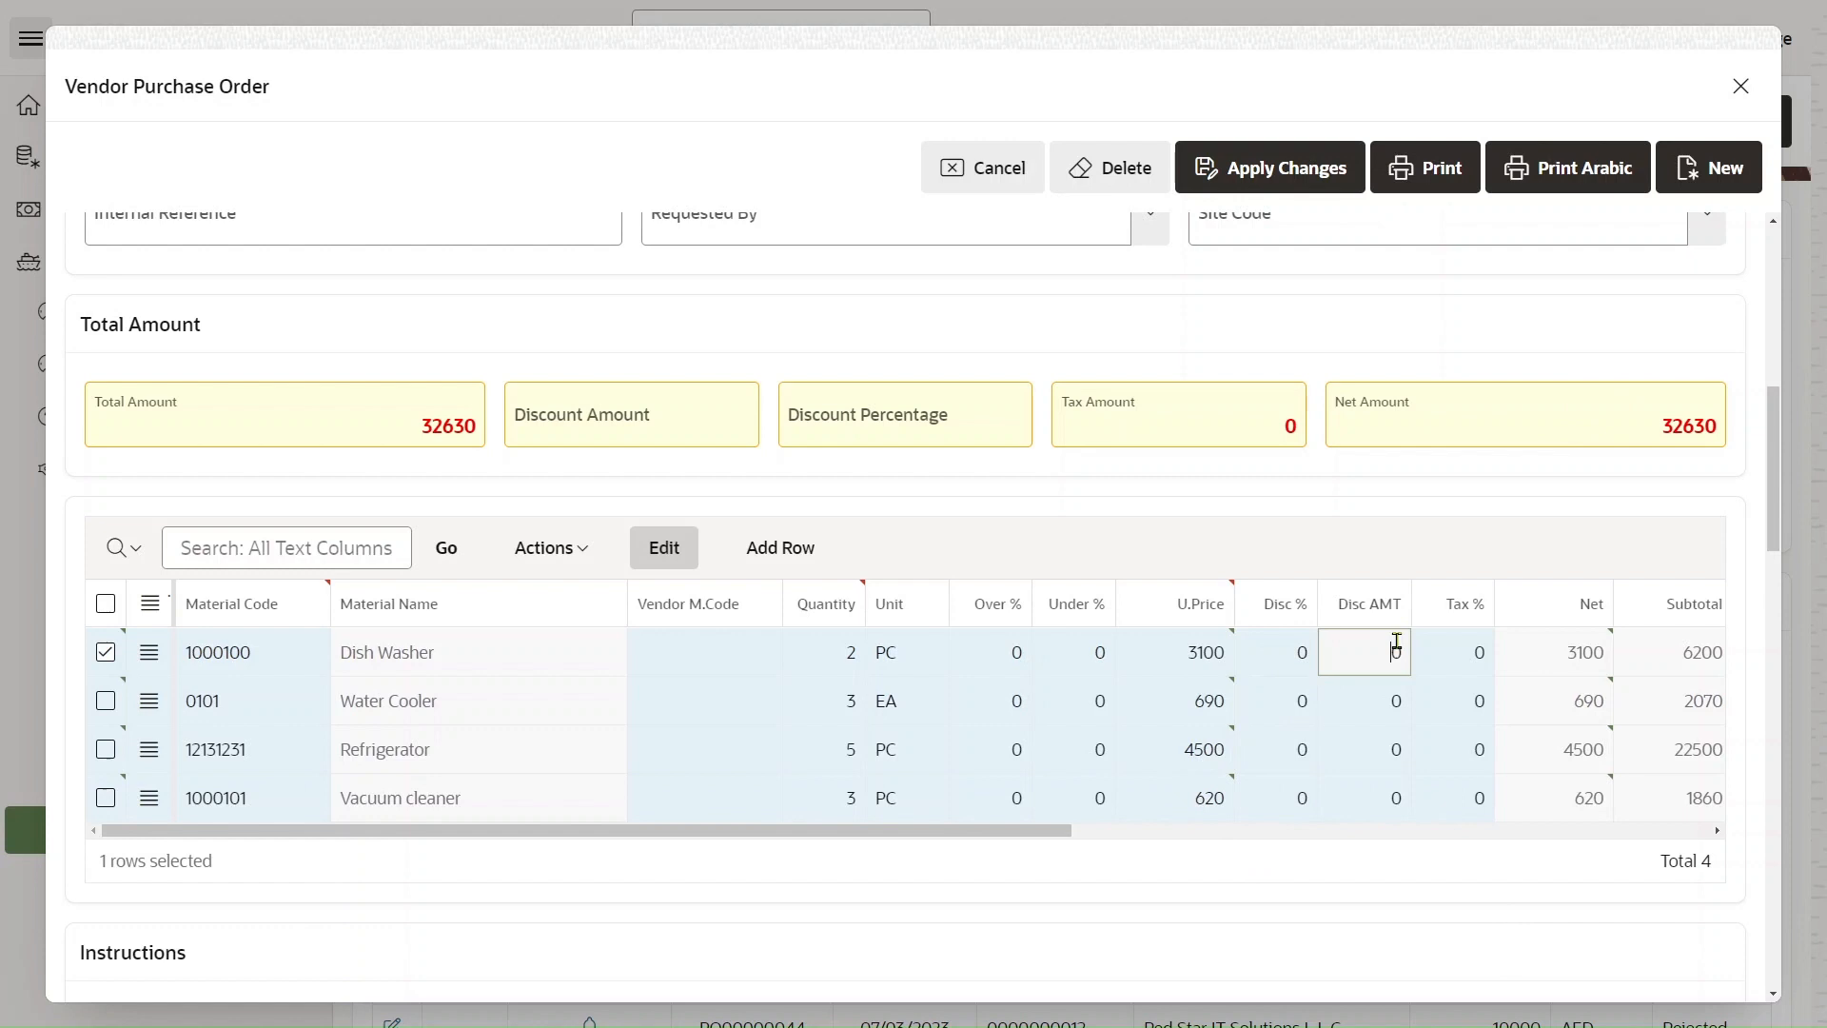
left_click(1465, 653)
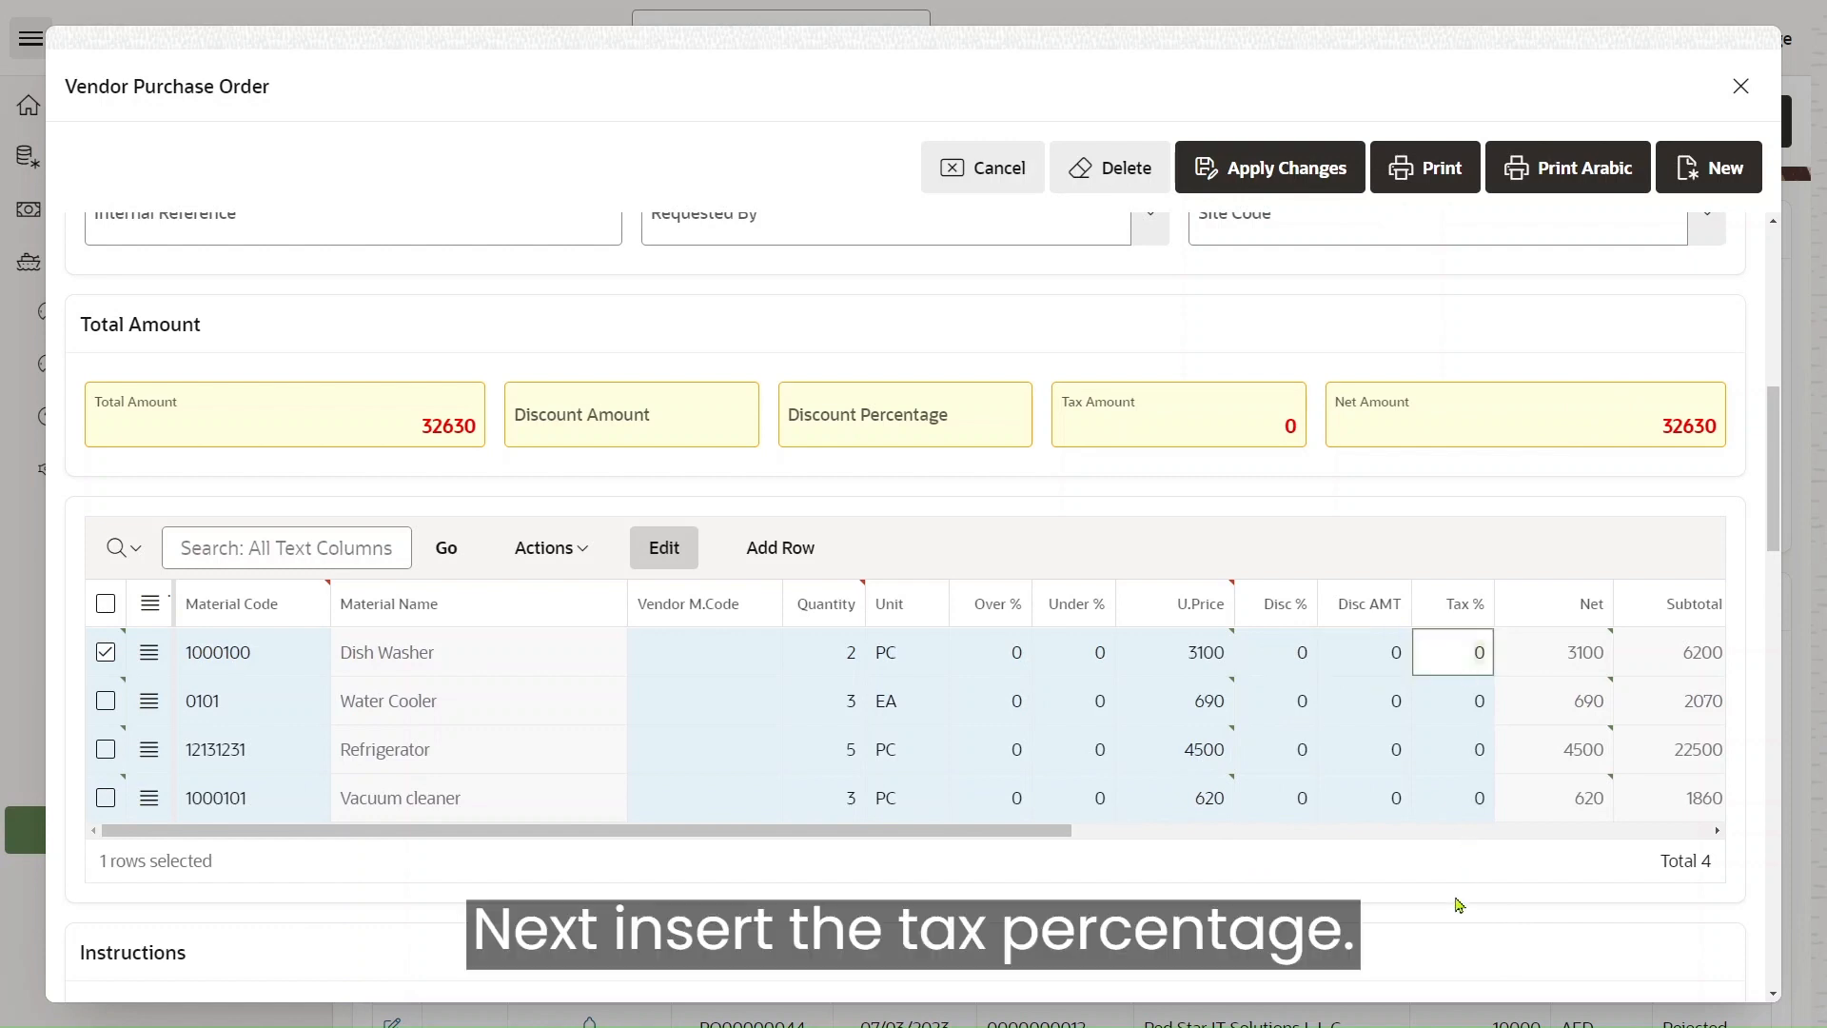
type("5")
key("Return")
type("5")
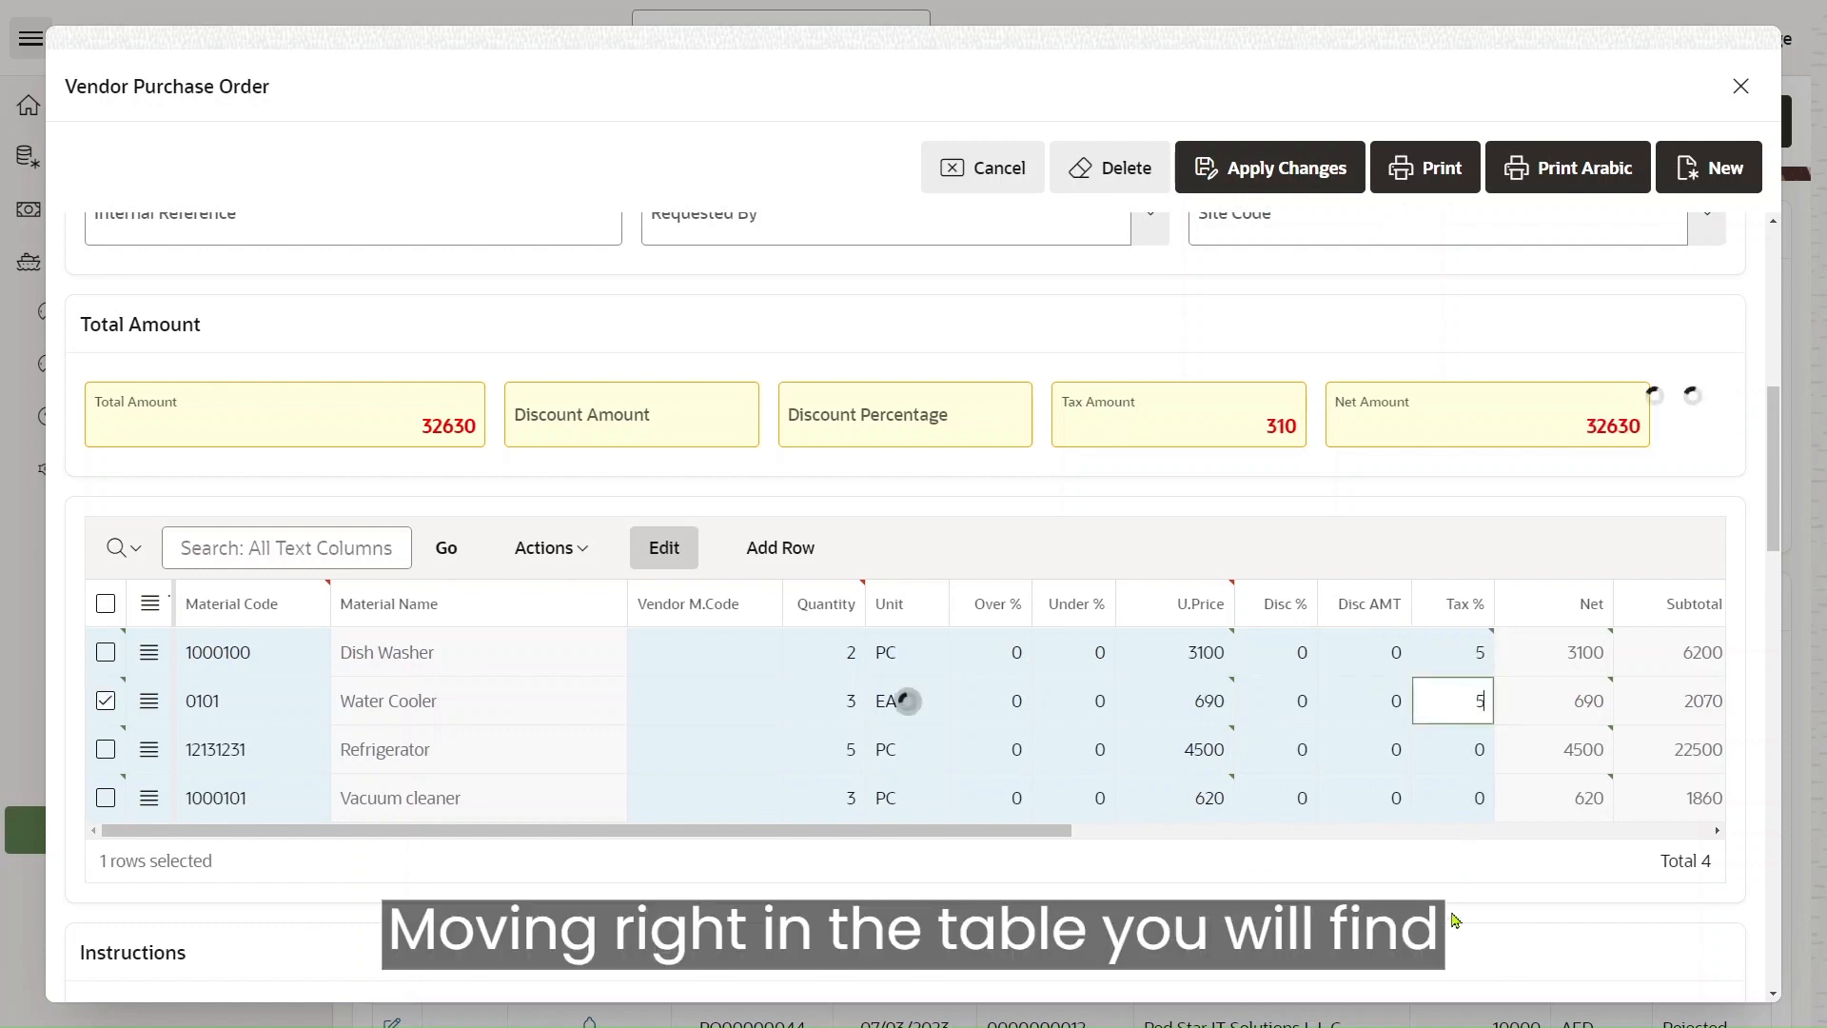
key("Return")
type("5")
key("Return")
type("5")
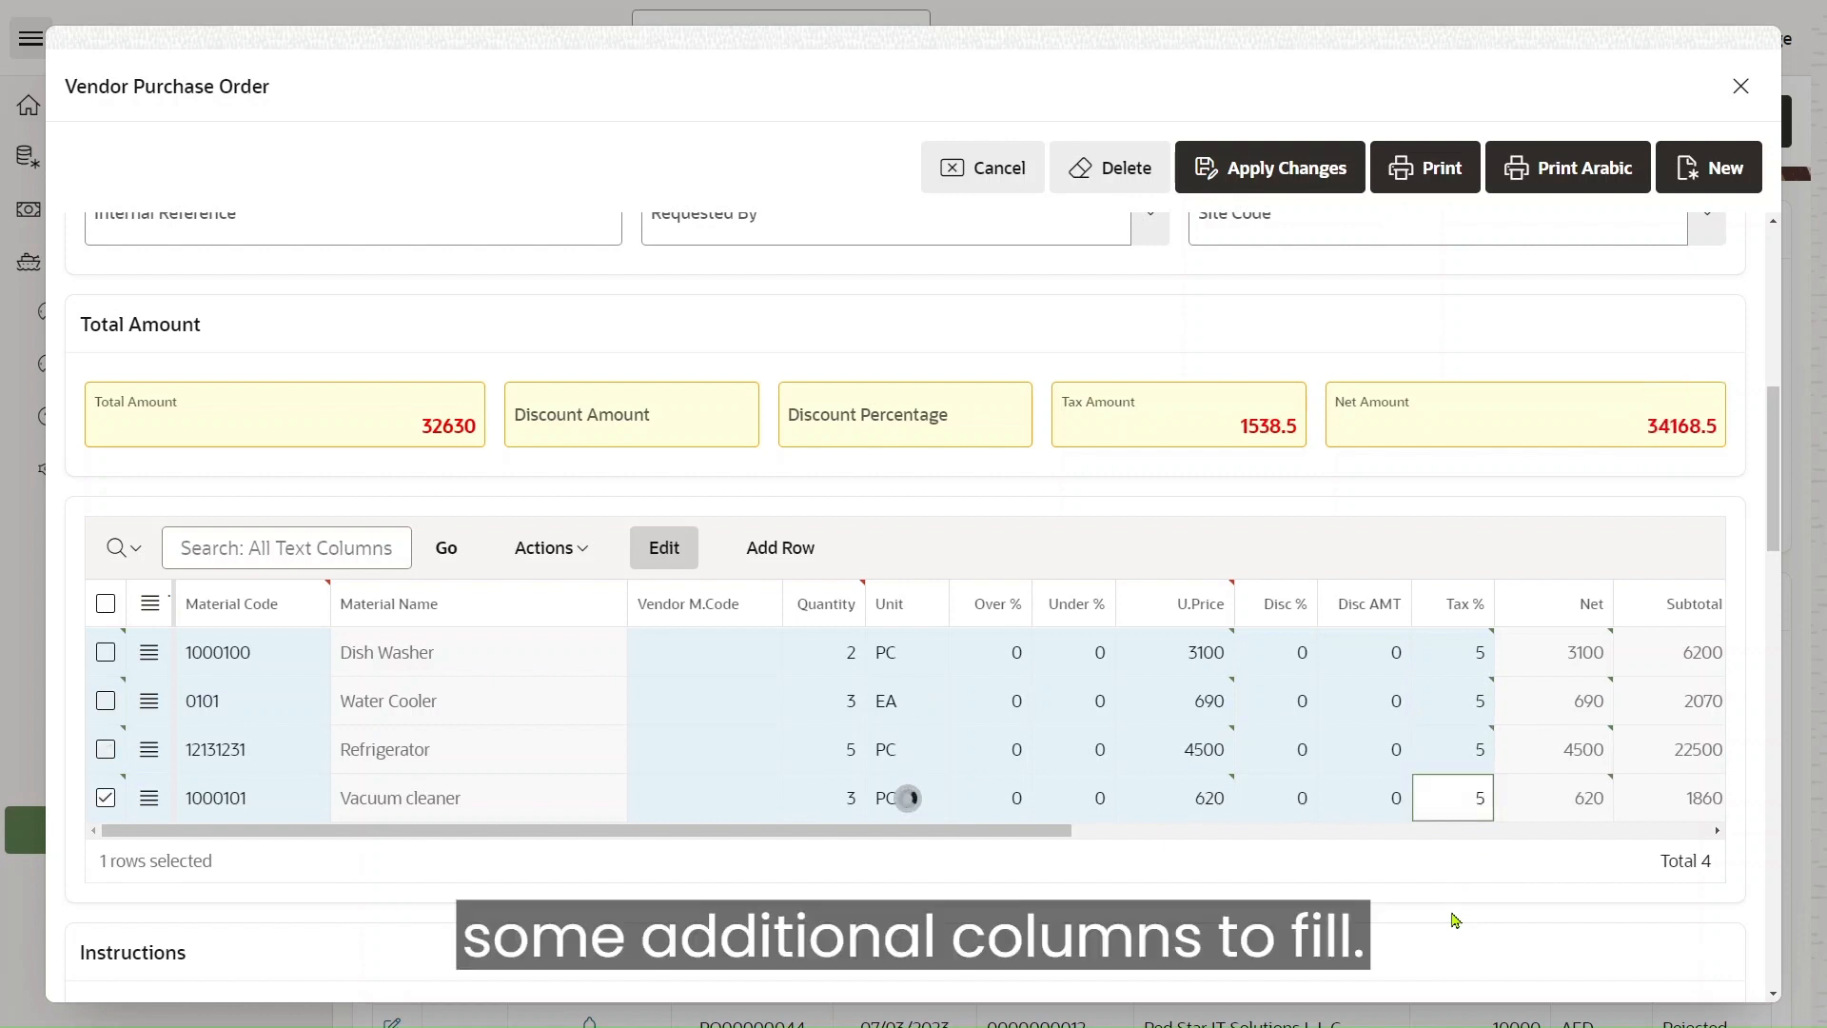
Set the storage location to Business Bay for the Dish Washer and Deira for the Water Cooler
left_click_drag(1007, 832, 1623, 861)
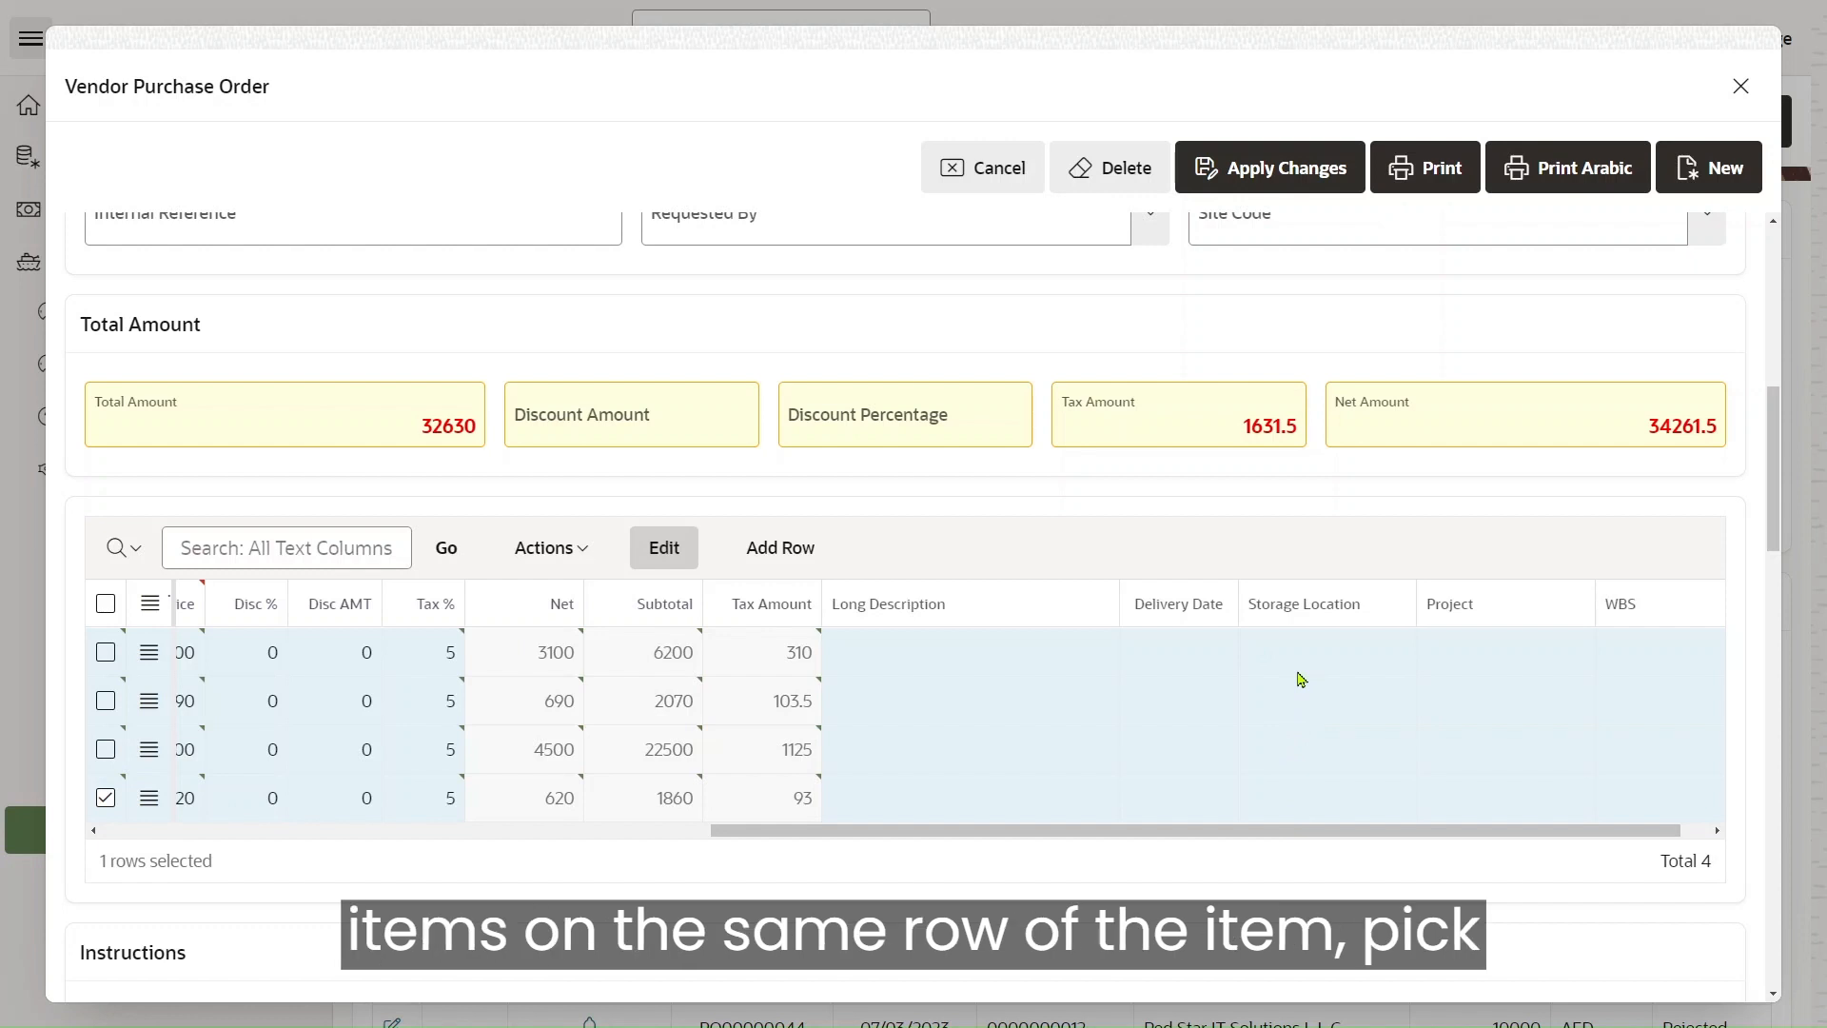
left_click(1409, 655)
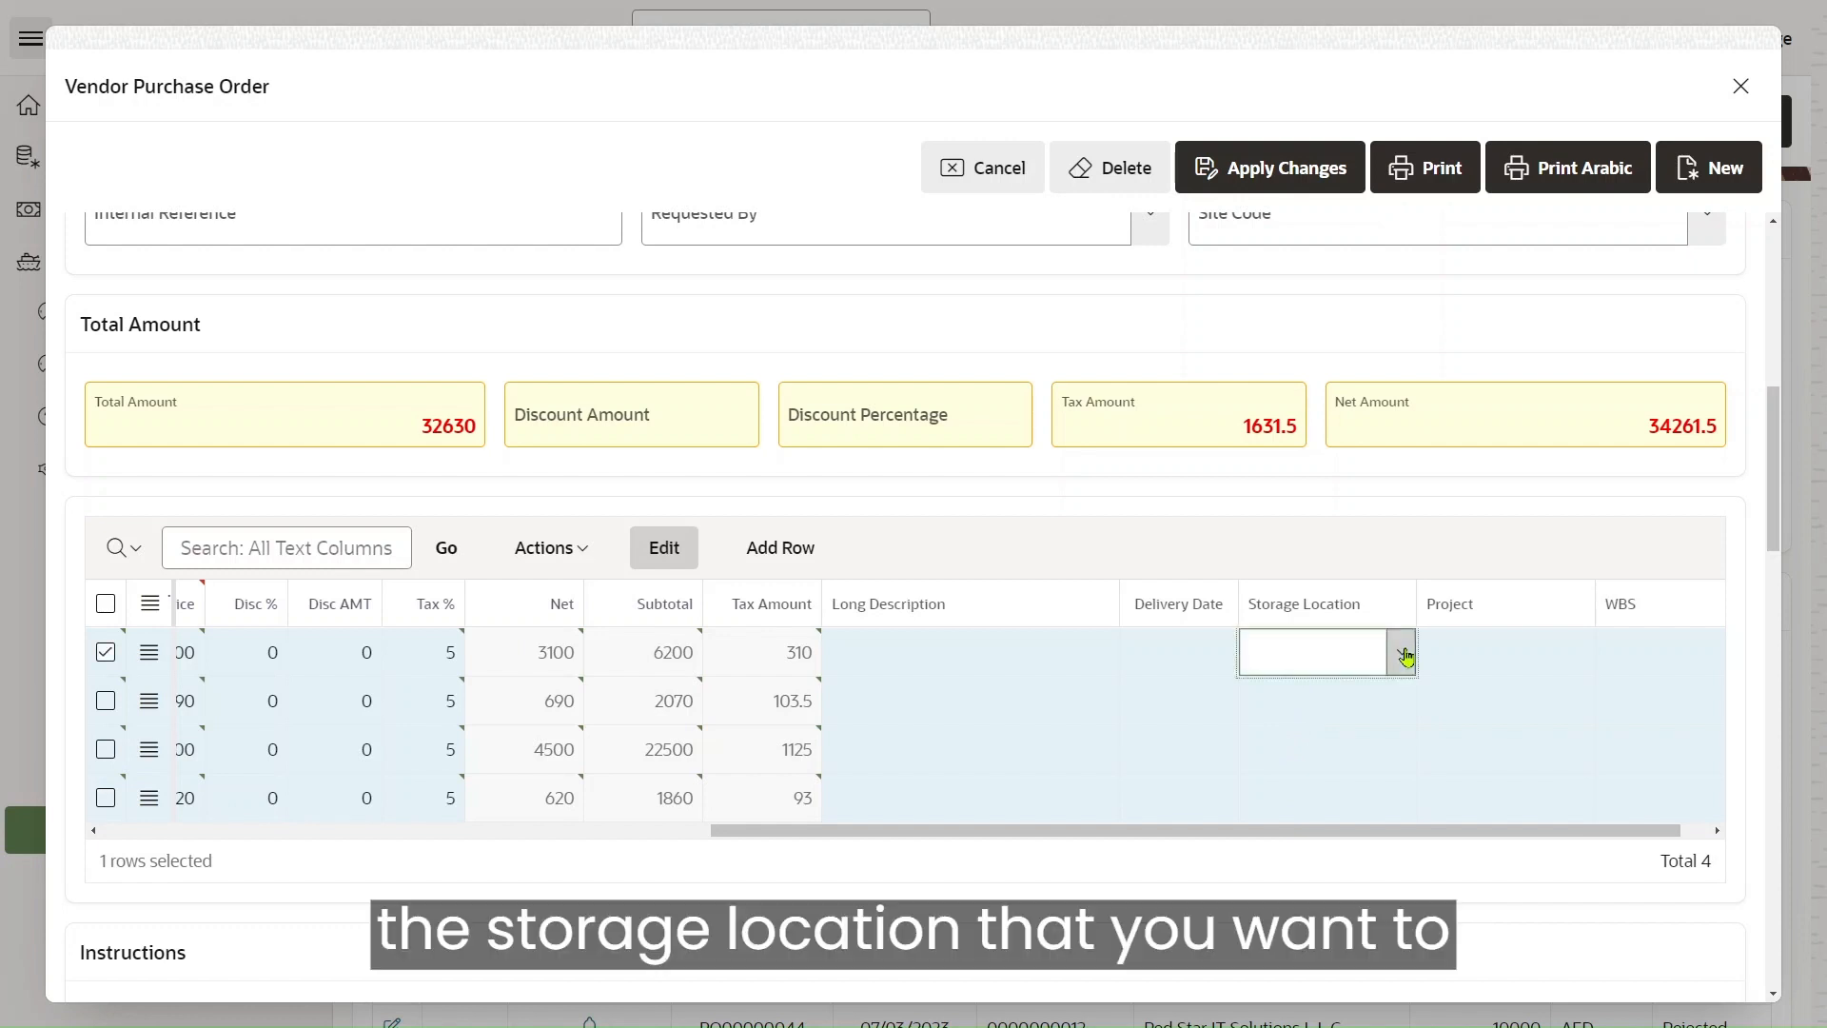
left_click(1400, 654)
left_click(1299, 763)
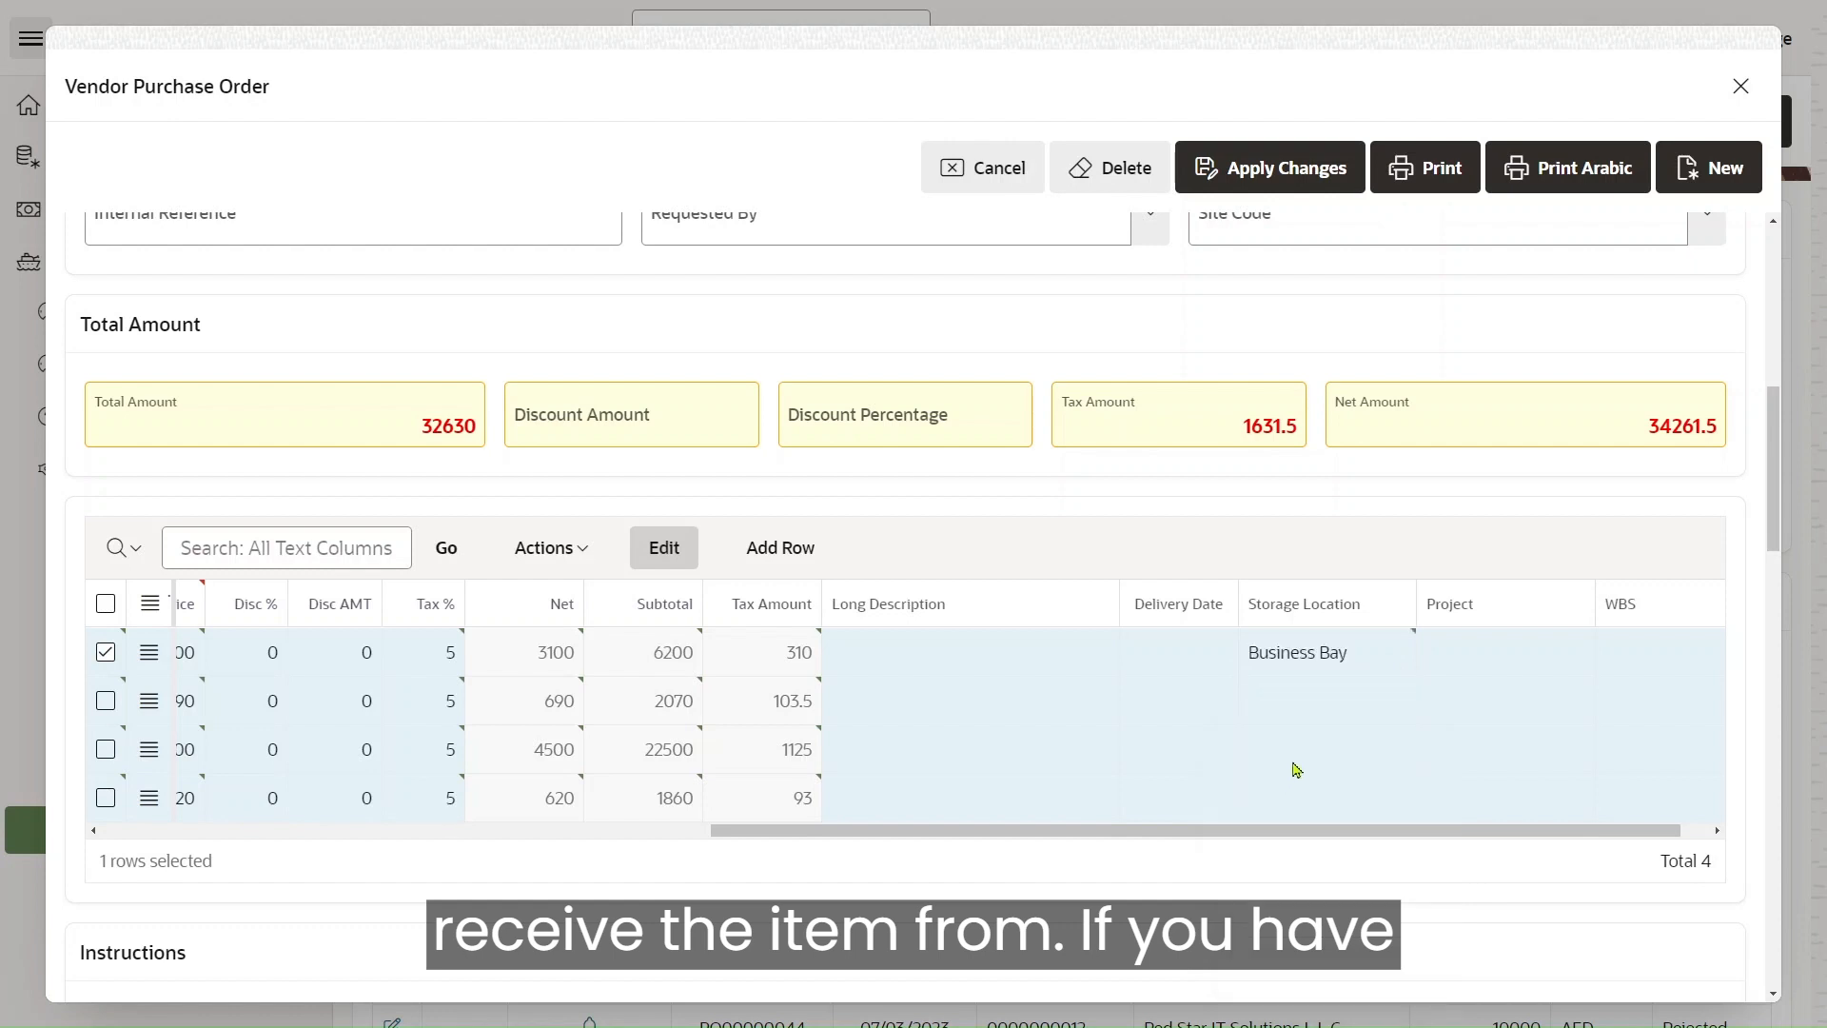
left_click(1387, 706)
left_click(1397, 705)
left_click(1342, 481)
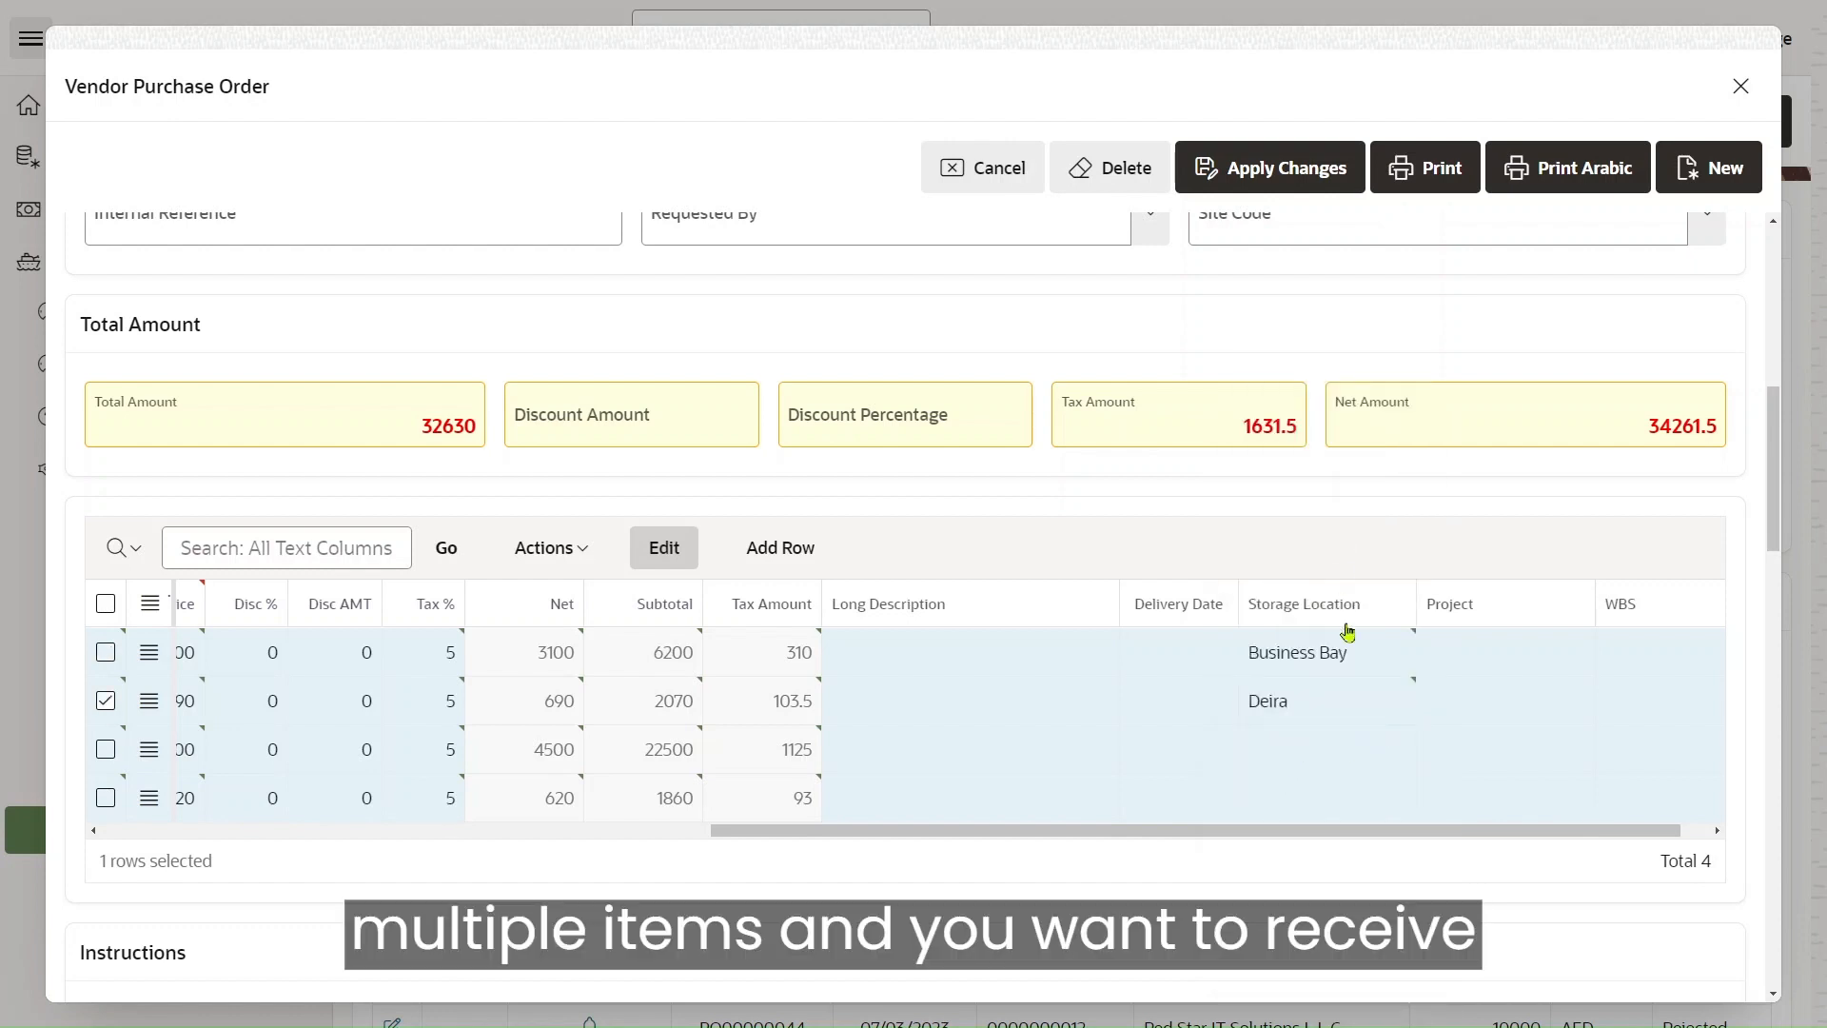
Set the storage location to Deira for the Refrigerator and Business Bay for the Vacuum cleaner
left_click(1407, 754)
left_click(1400, 748)
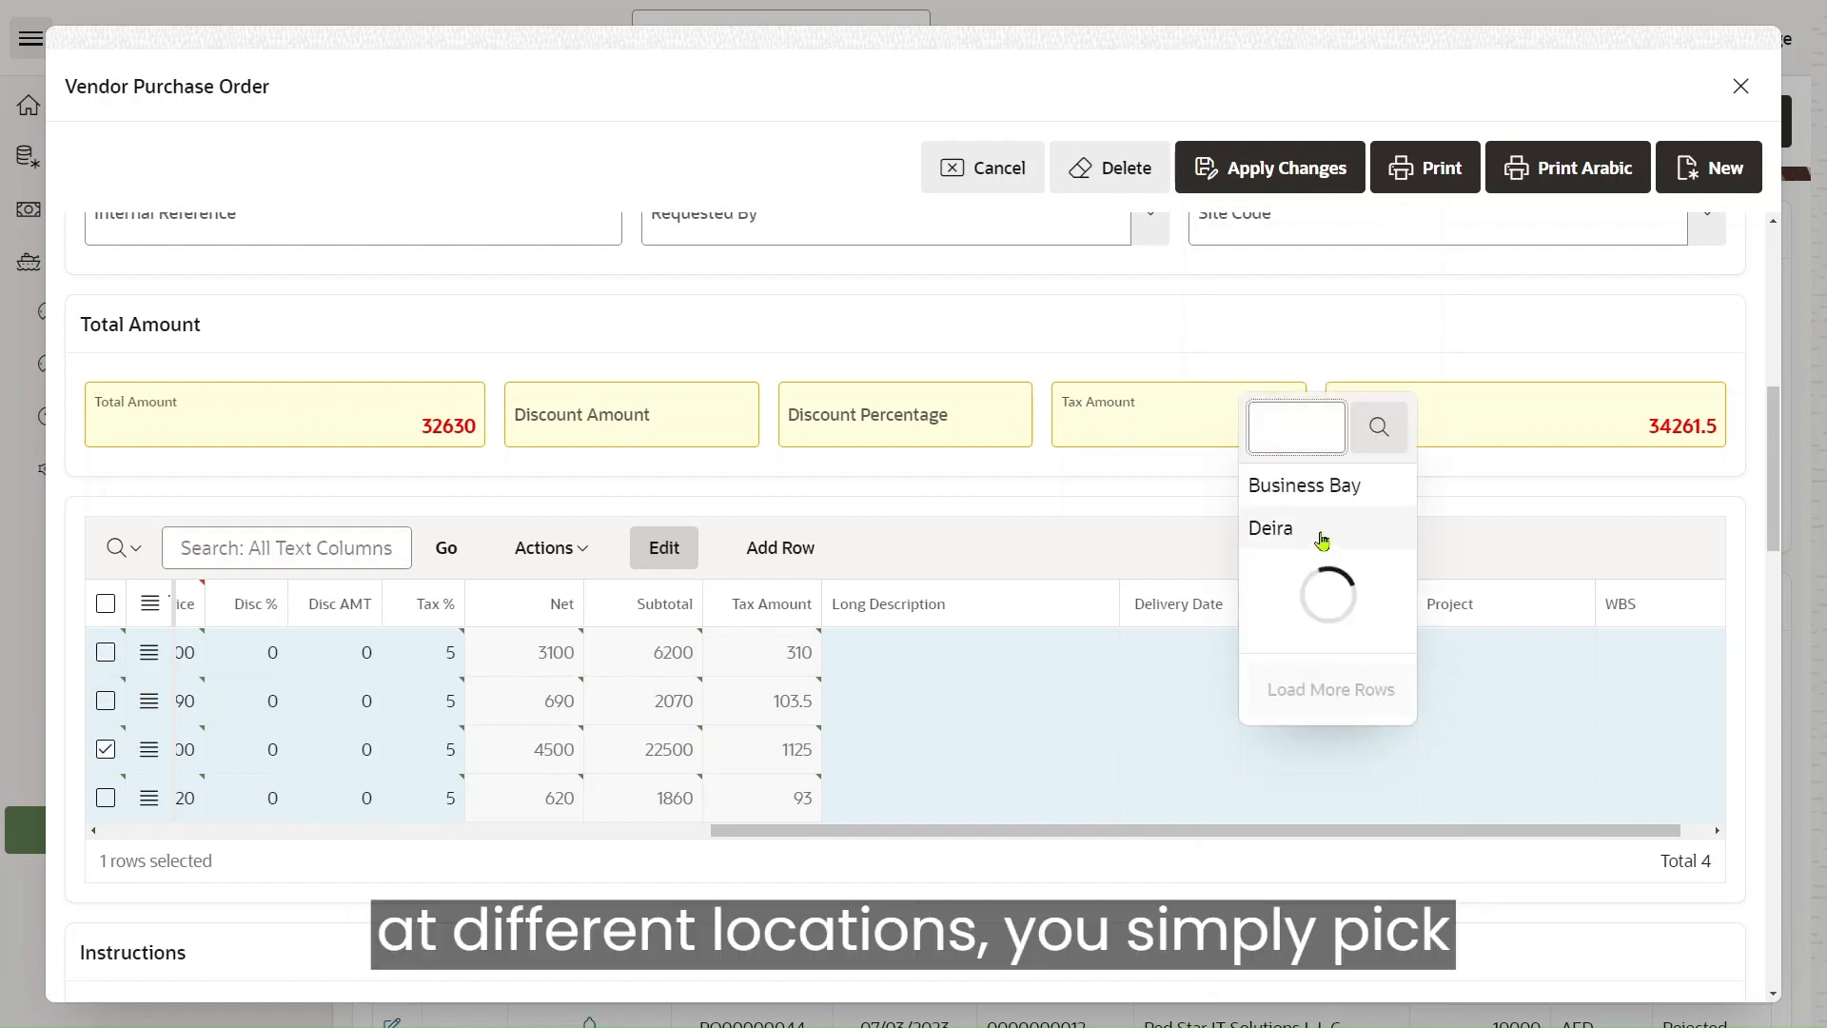
left_click(1317, 530)
left_click(1404, 796)
left_click(1407, 796)
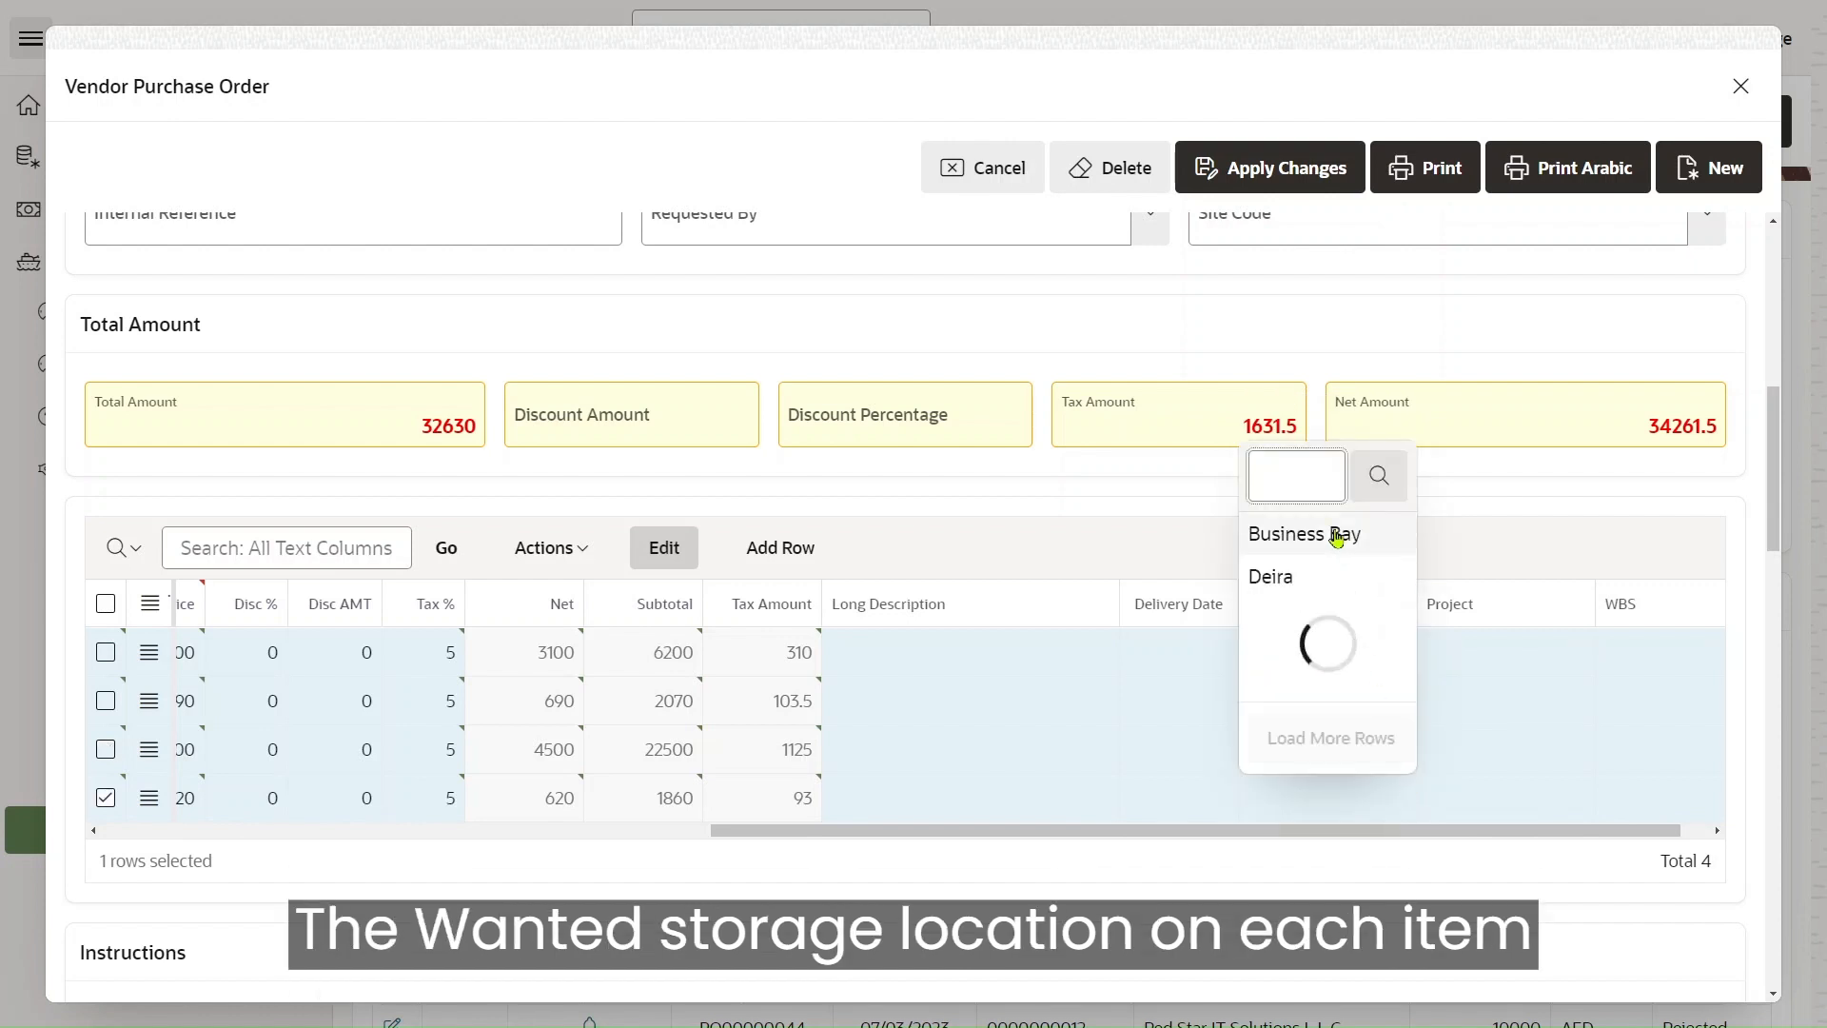
left_click(1335, 531)
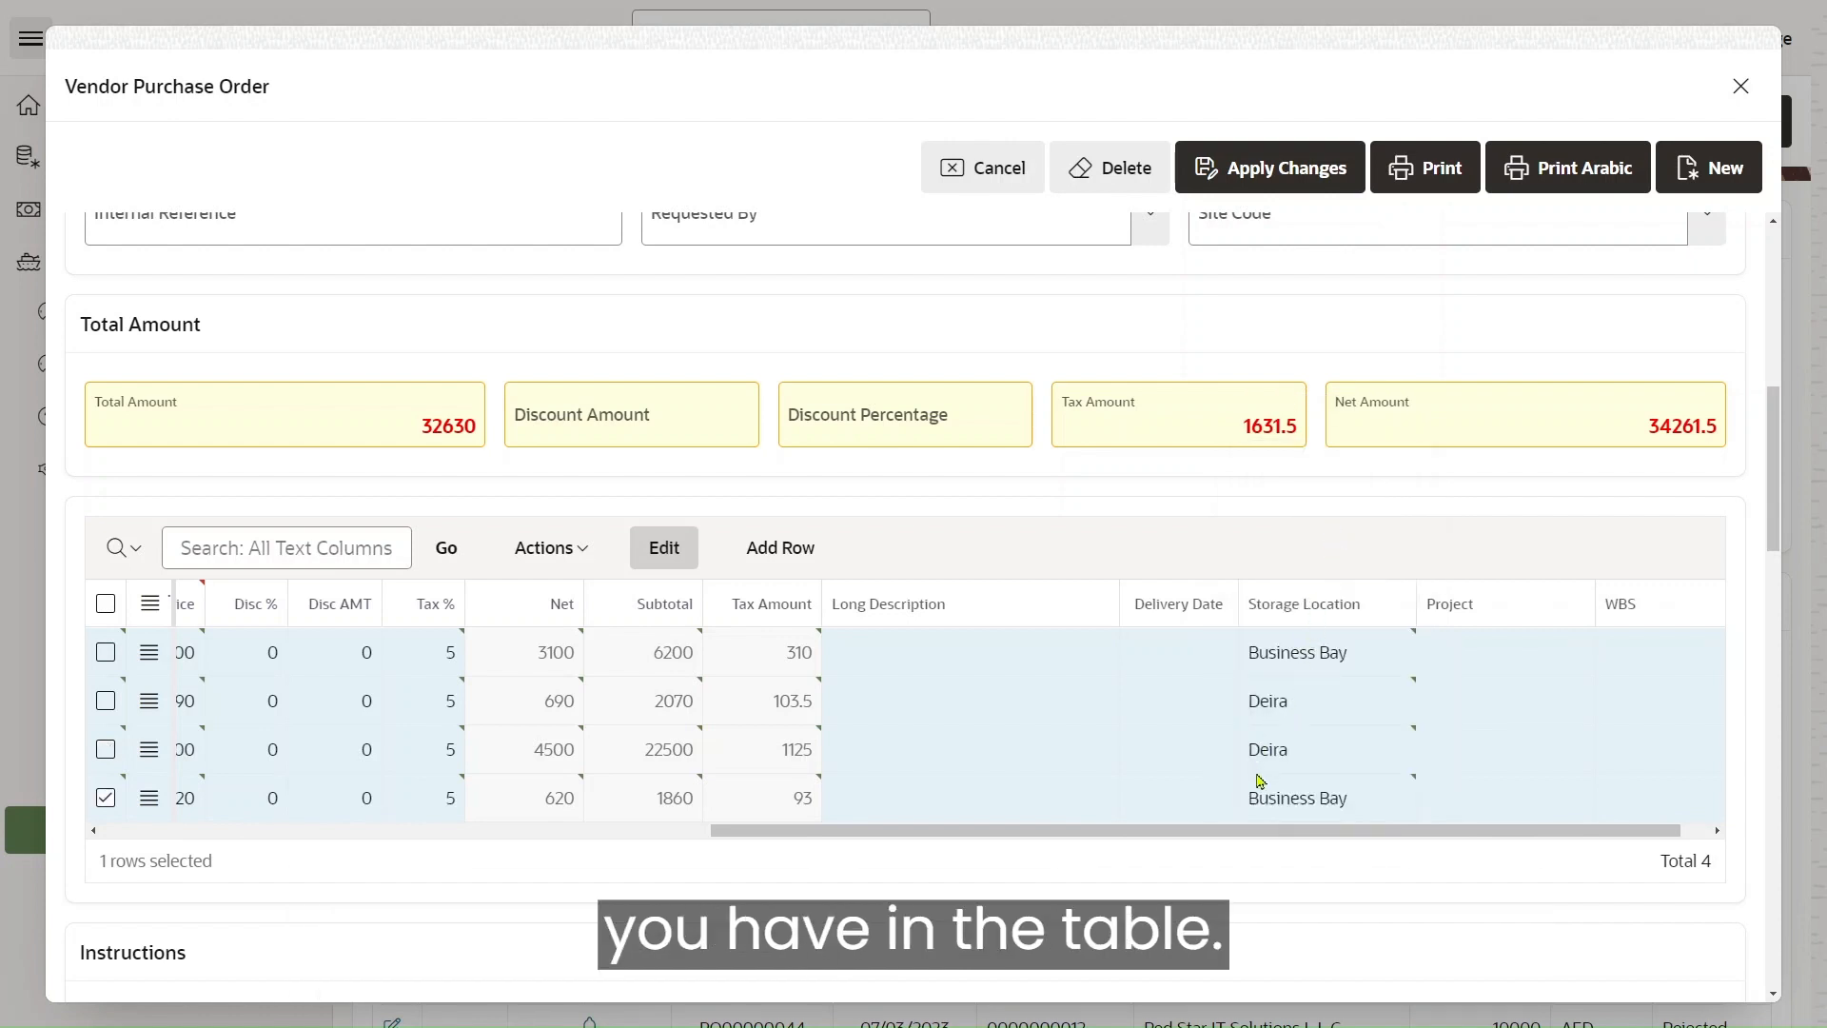
Enter "Handle With Care" as the purchase order's instruction
left_click_drag(1237, 834, 628, 845)
scroll(628, 845, "down", 1)
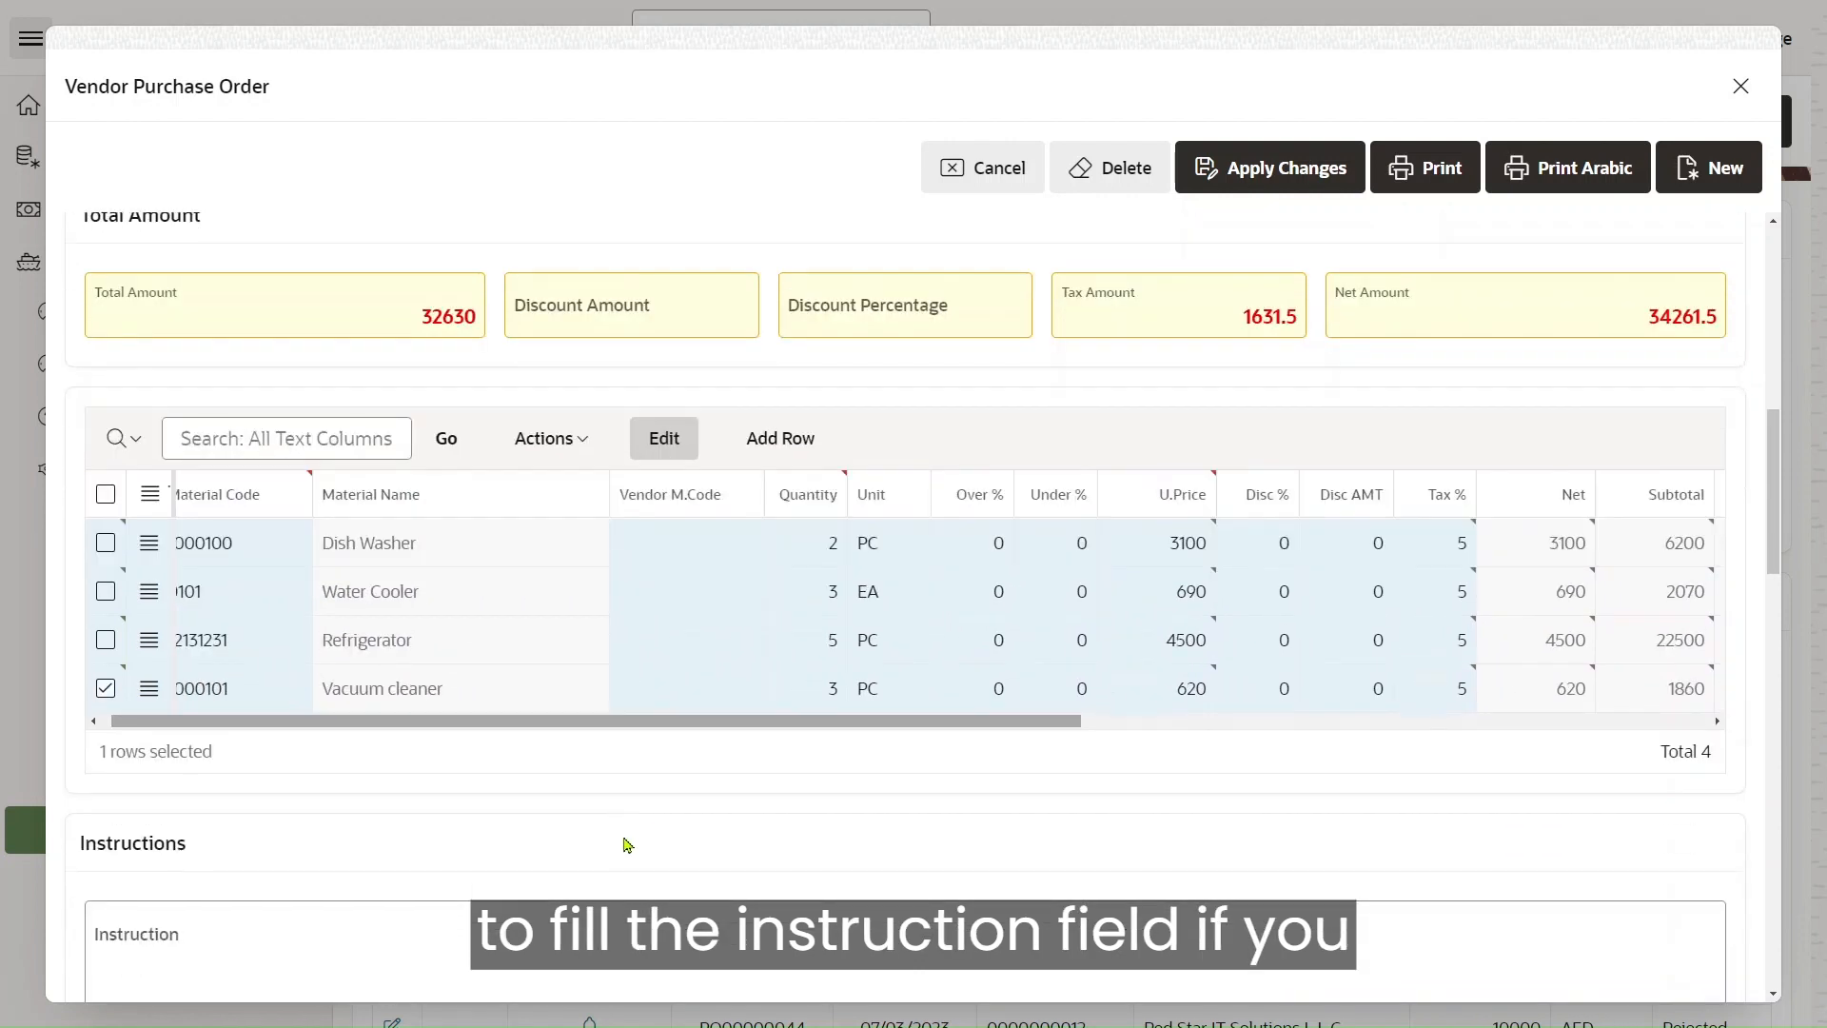
scroll(623, 838, "down", 3)
left_click(525, 651)
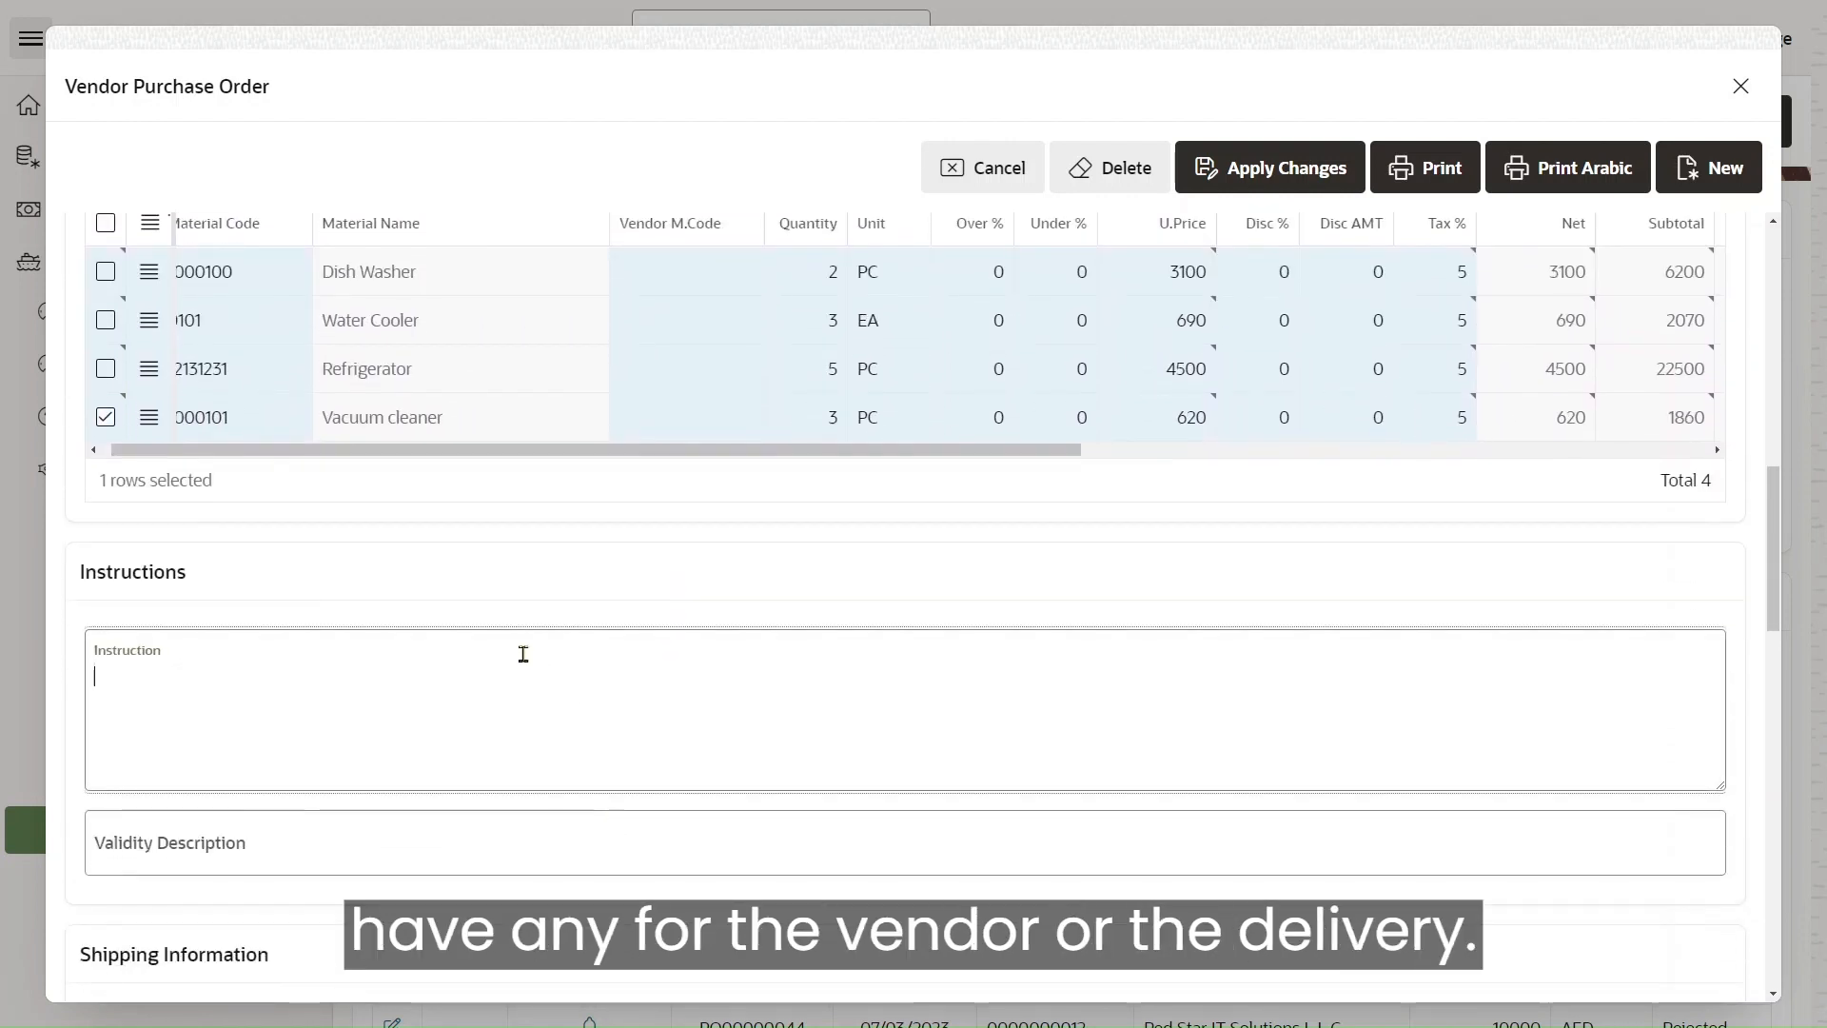
type("Han")
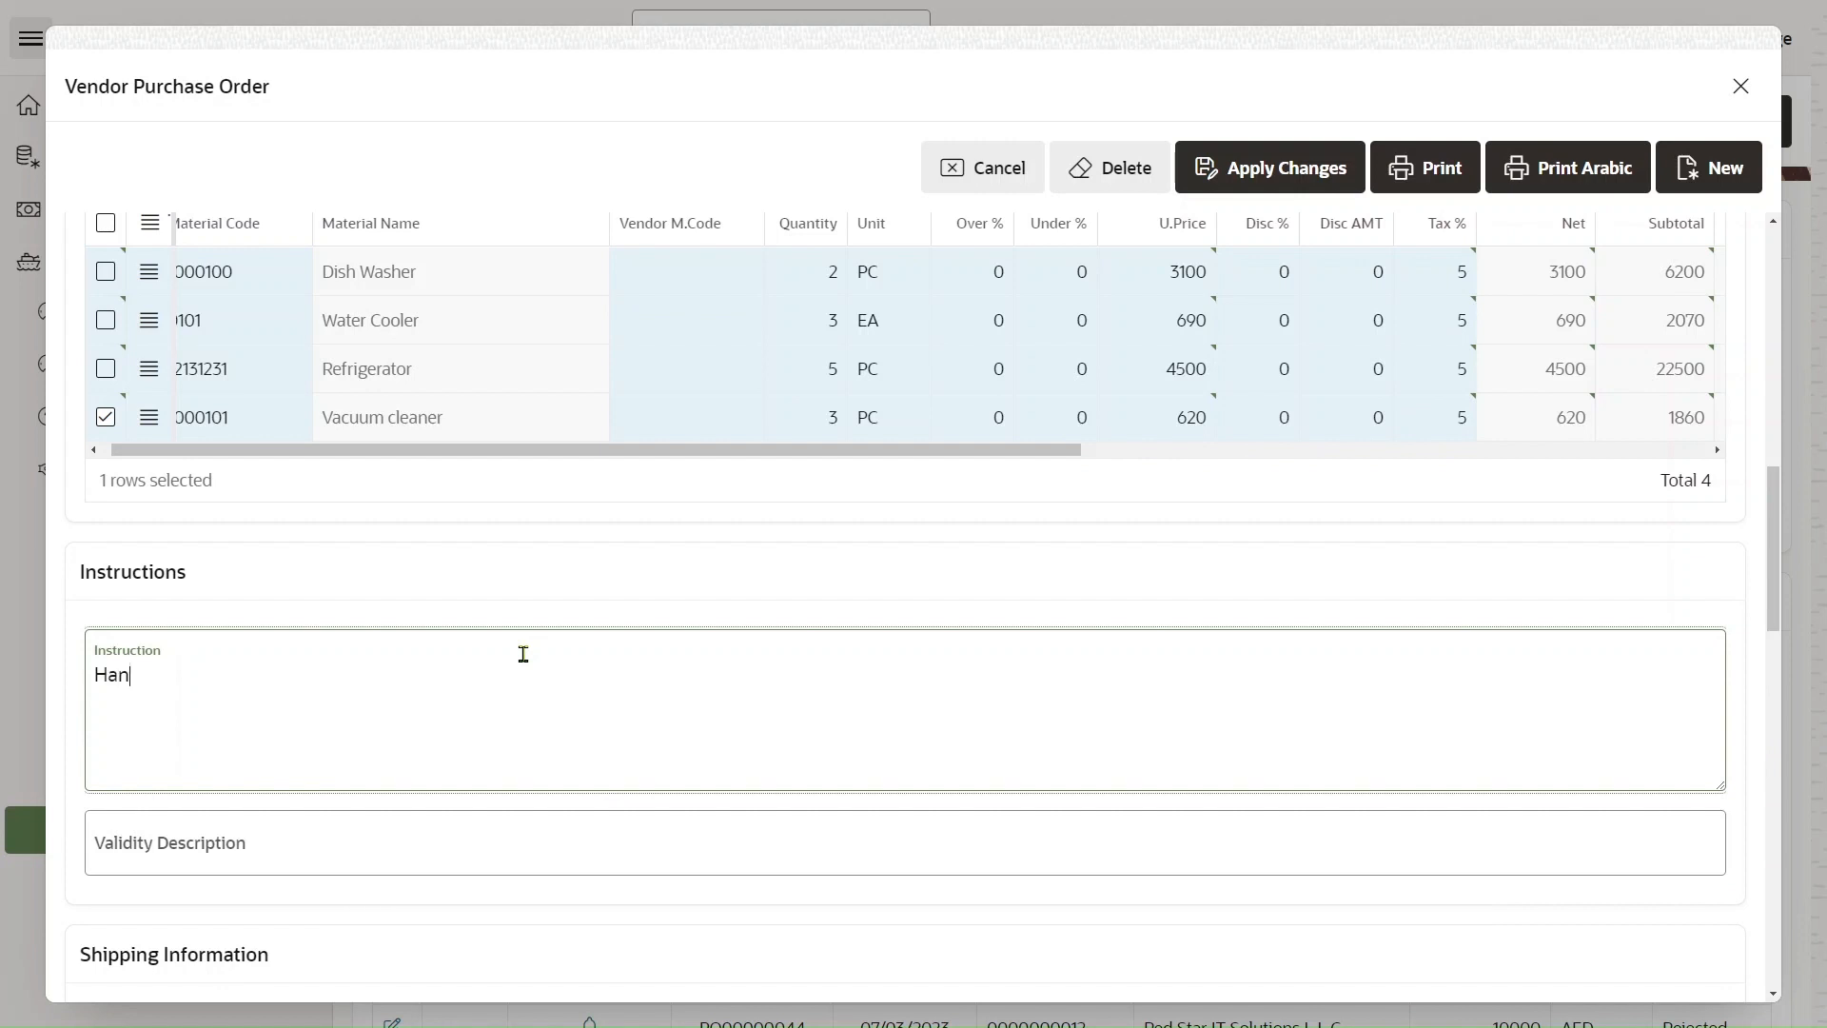
type("dle With Care")
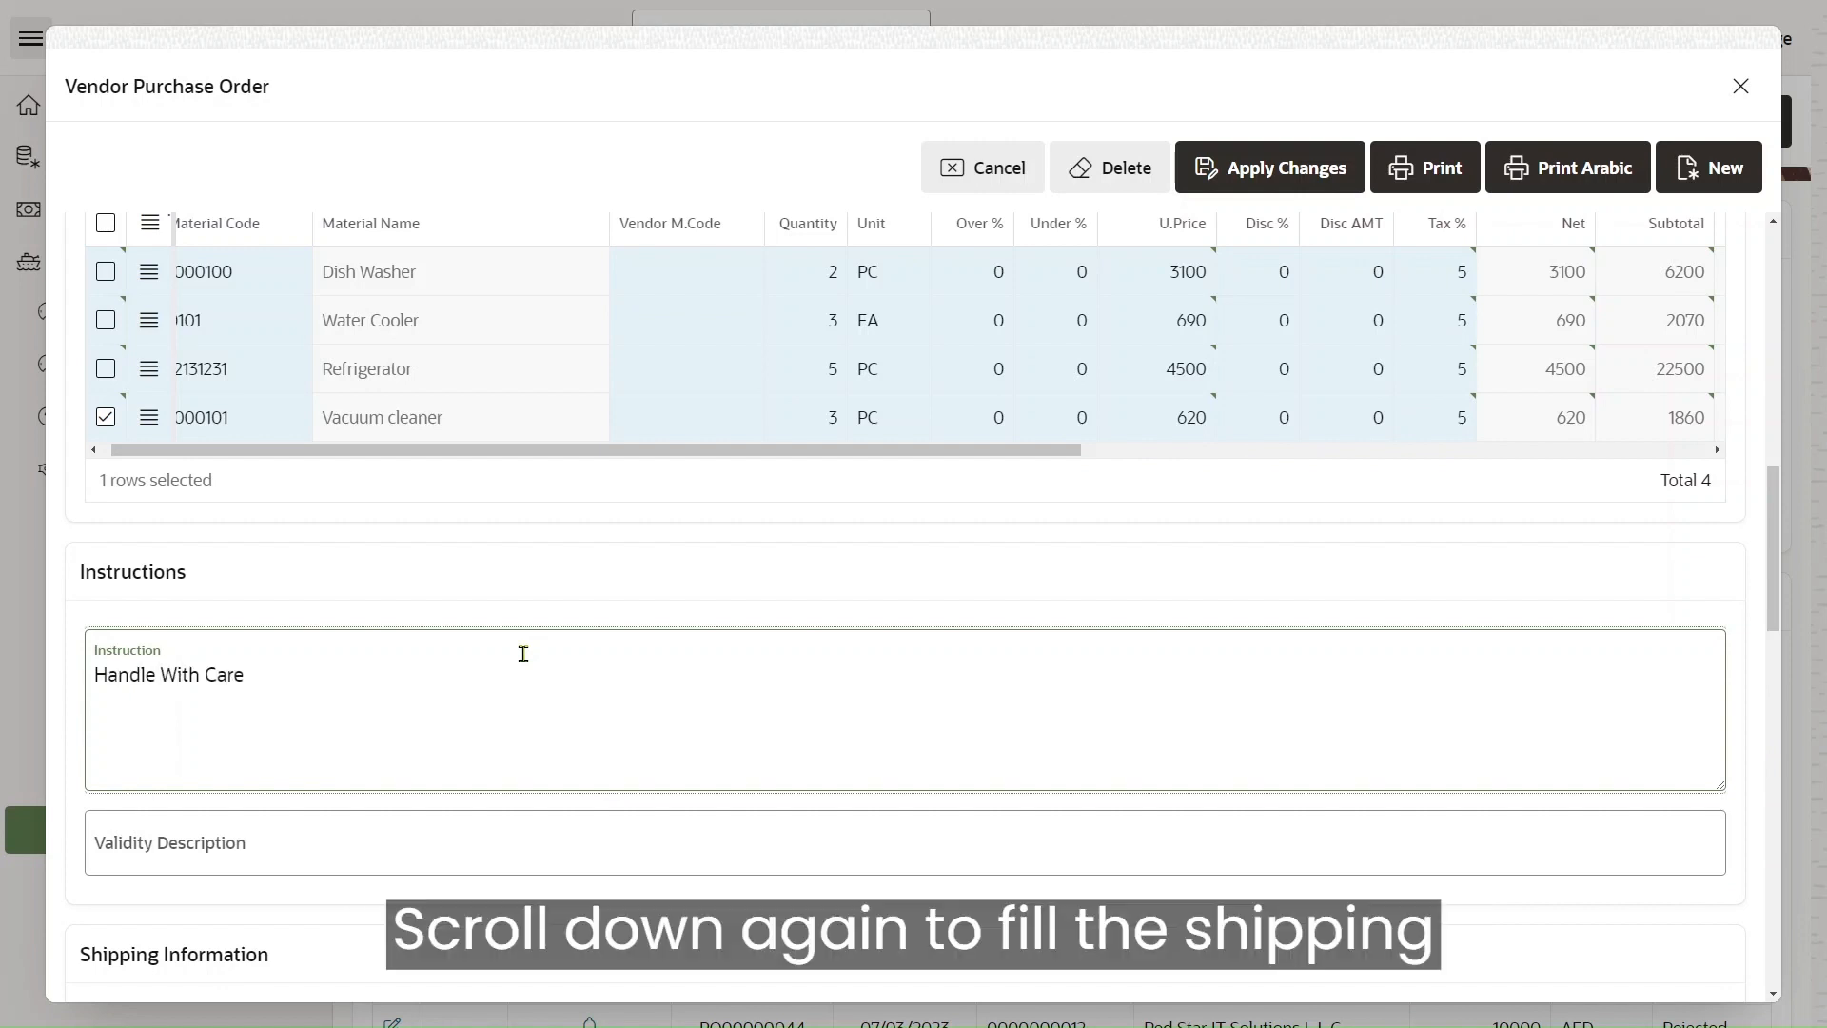
Enter "Ship To Dubai Store" as the ship-to text in the shipping information
scroll(522, 653, "down", 2)
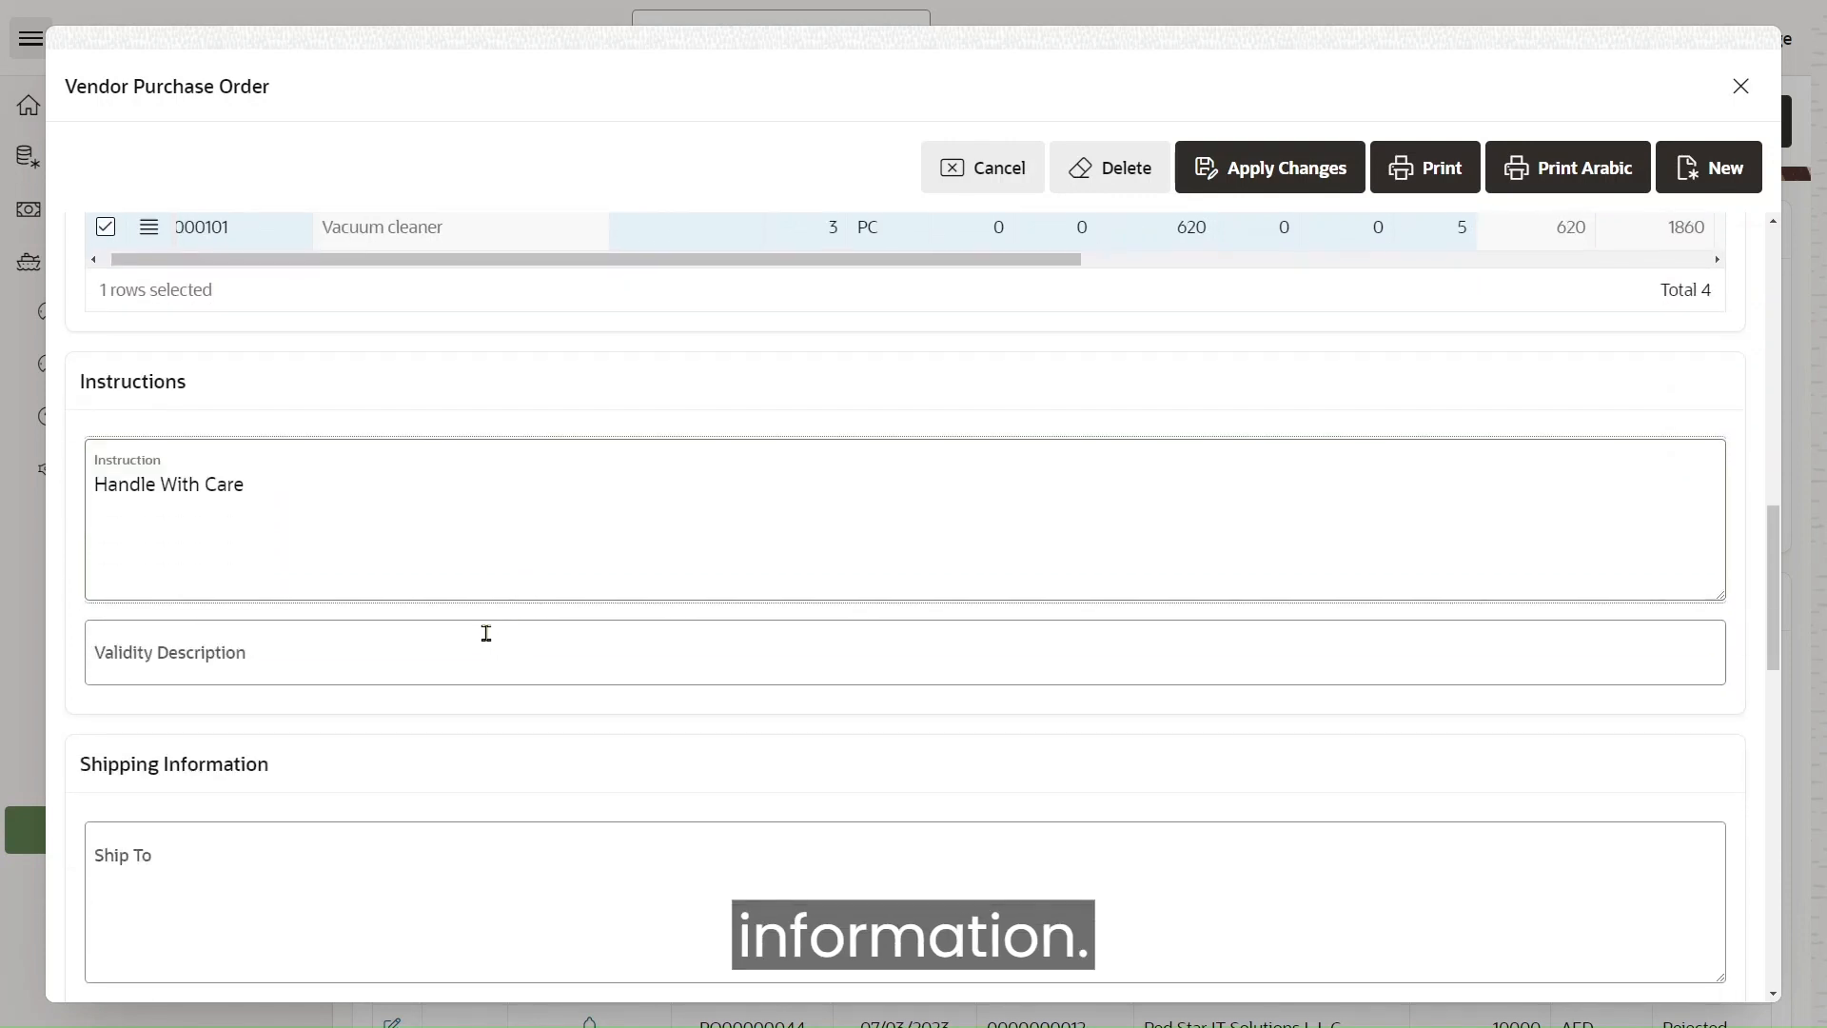
scroll(299, 643, "down", 3)
left_click(284, 629)
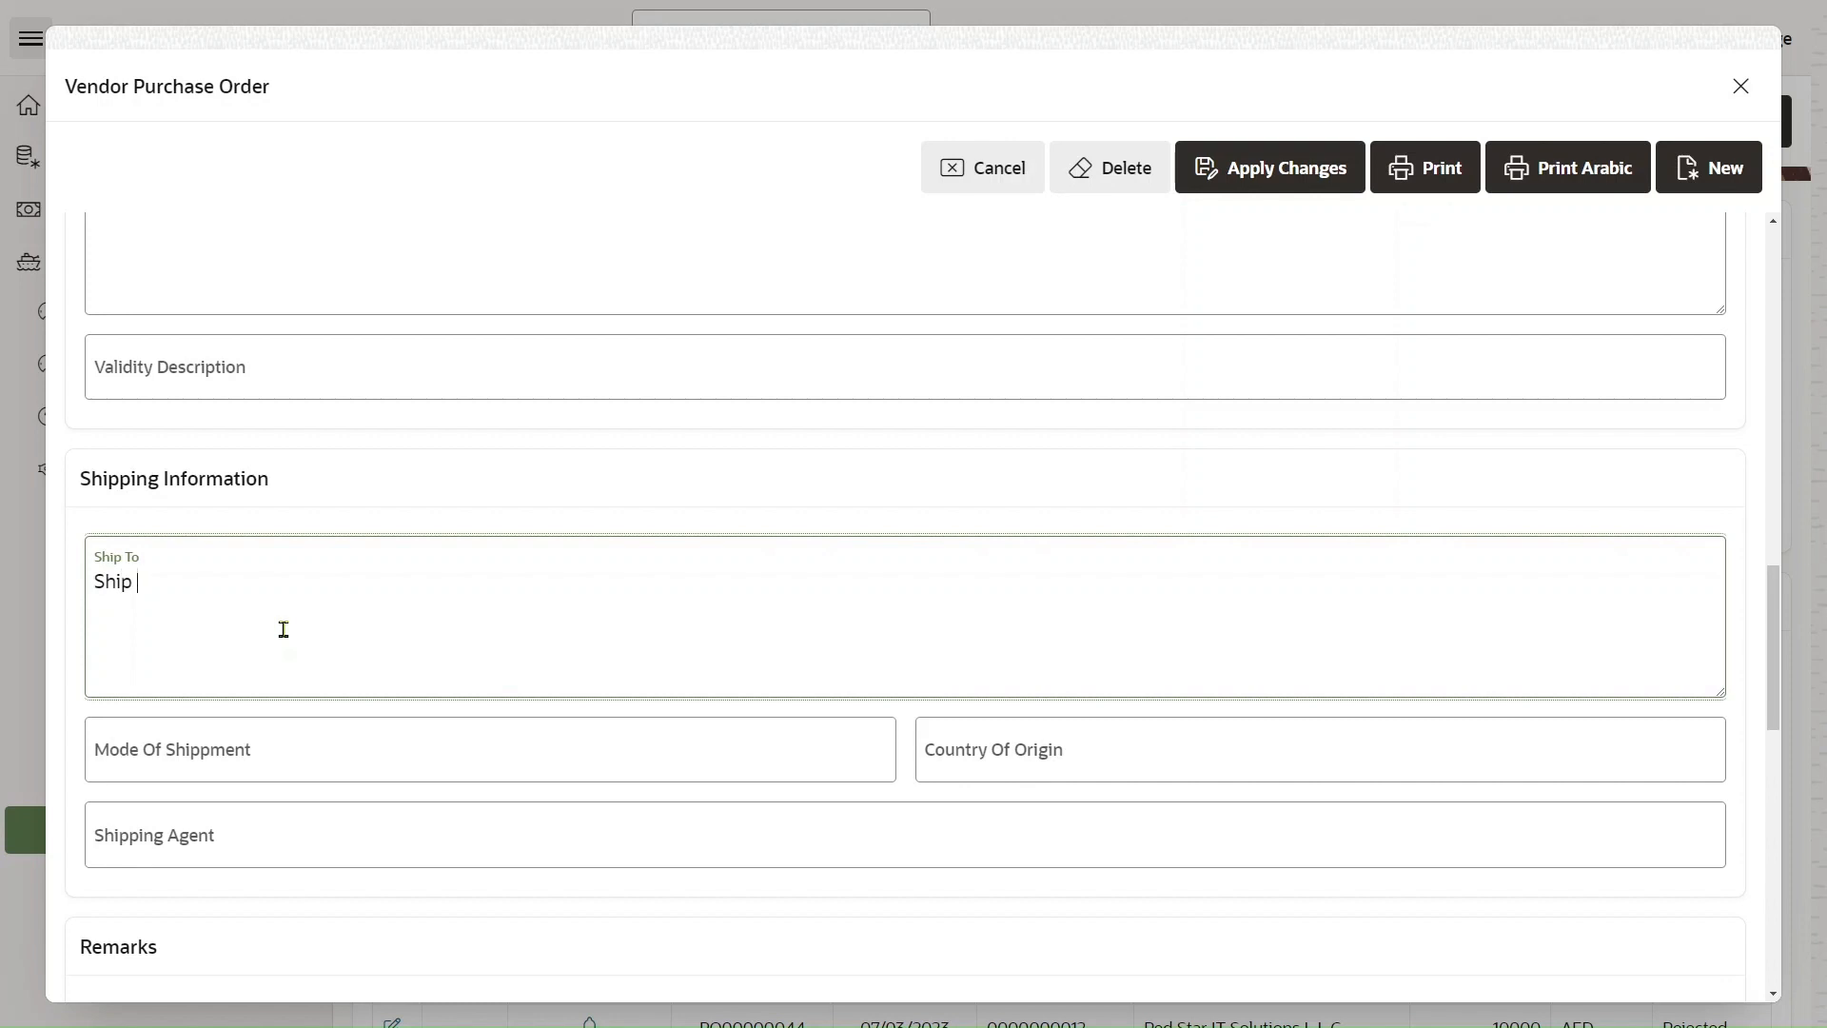
type("Ship To ")
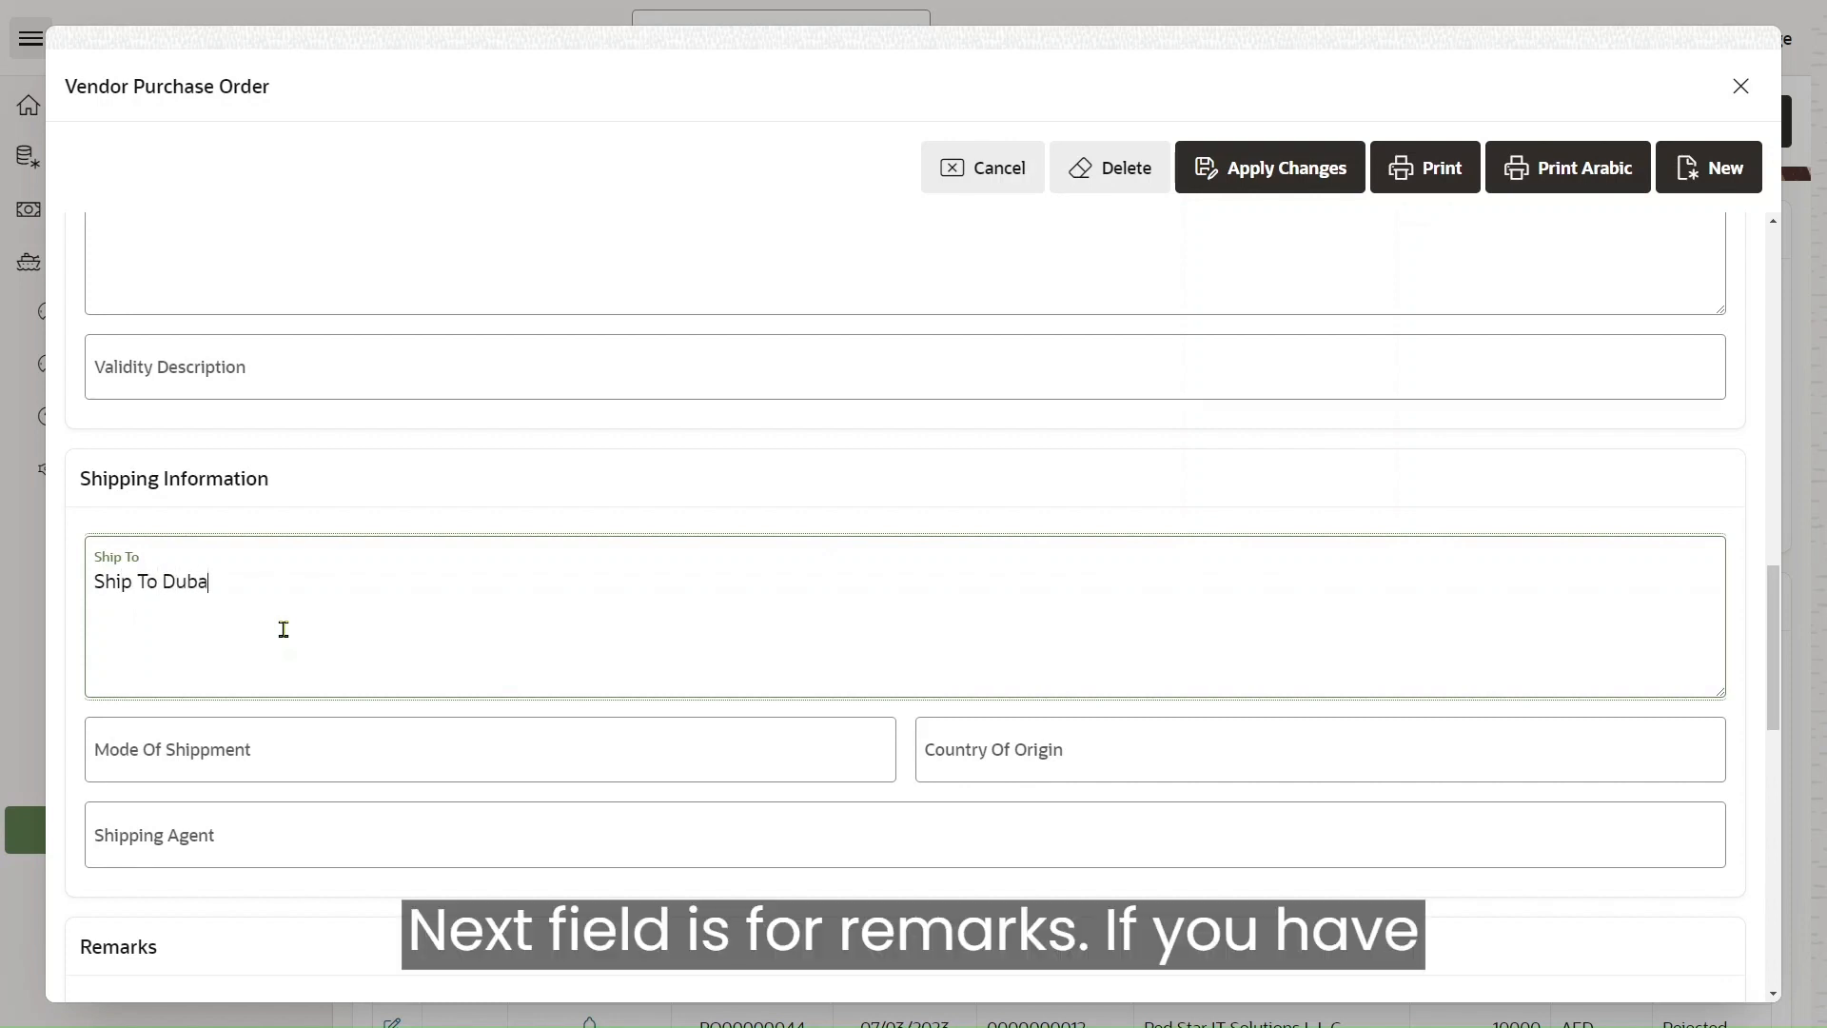
type("Dubai Store")
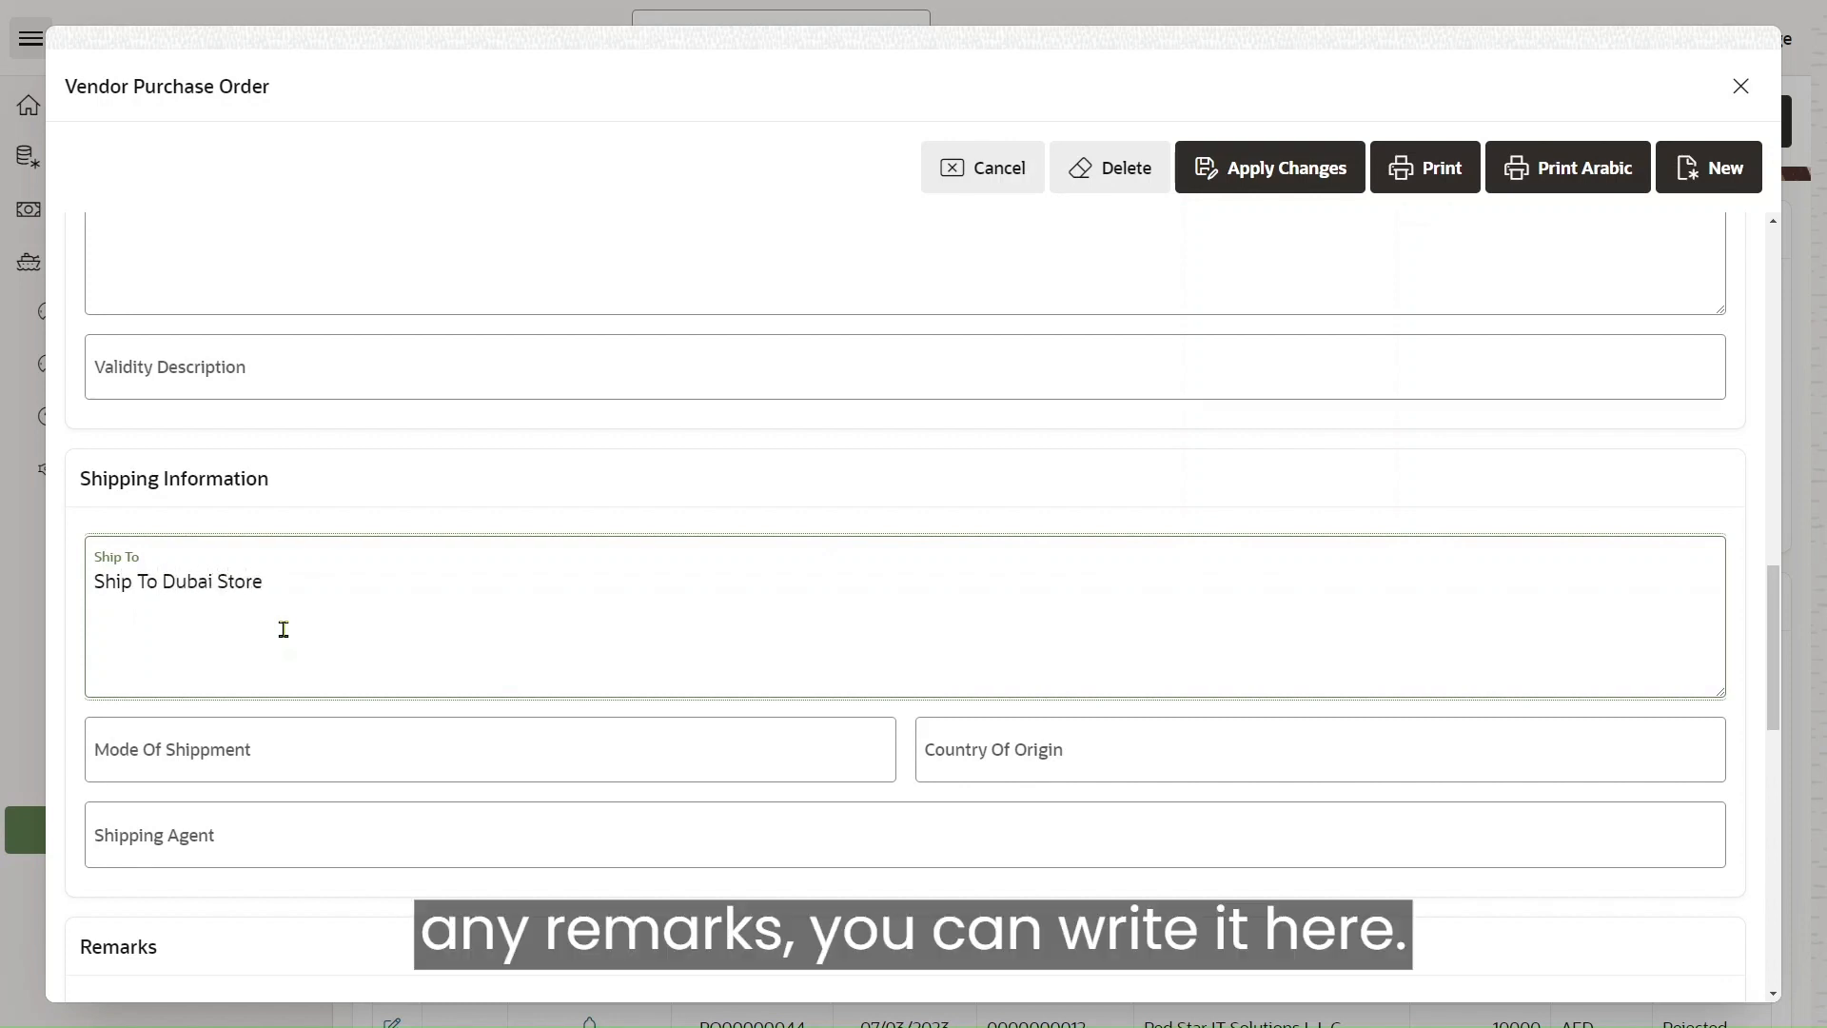
Enter "No Remarks! All Okay" as the purchase order's remarks
scroll(348, 624, "down", 4)
scroll(347, 625, "down", 1)
left_click(312, 600)
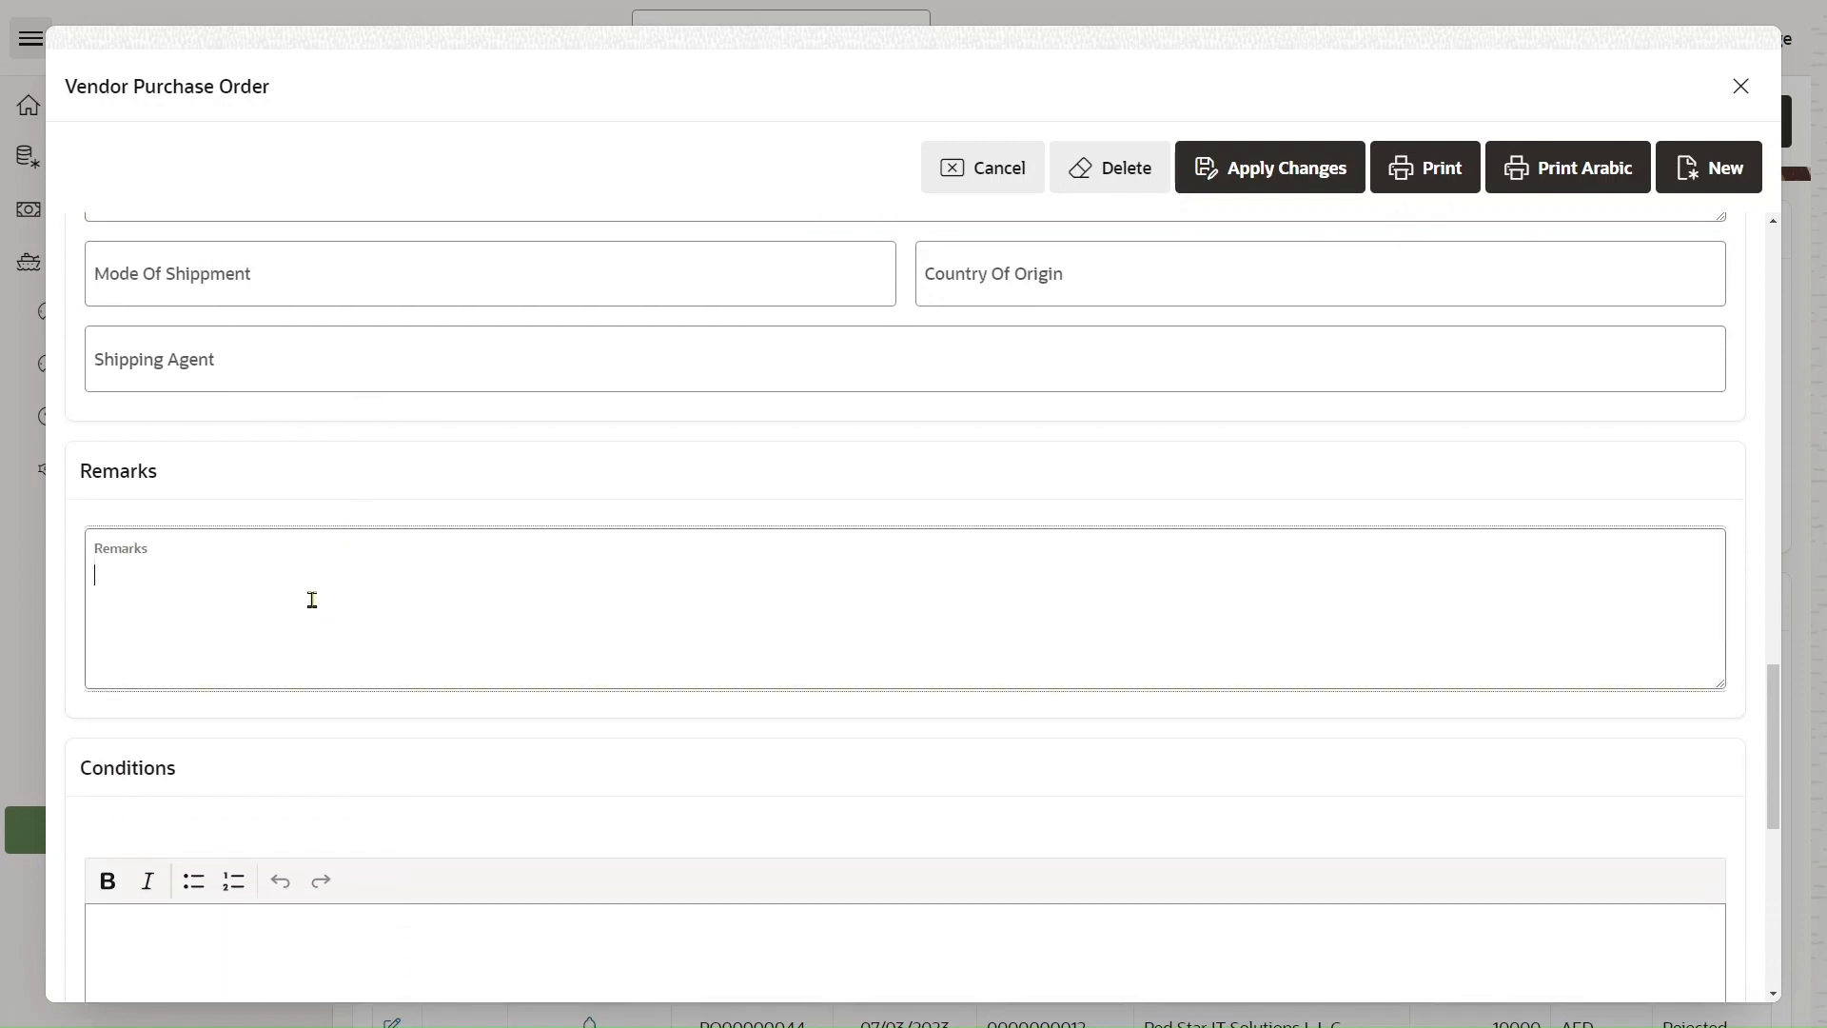
type("N")
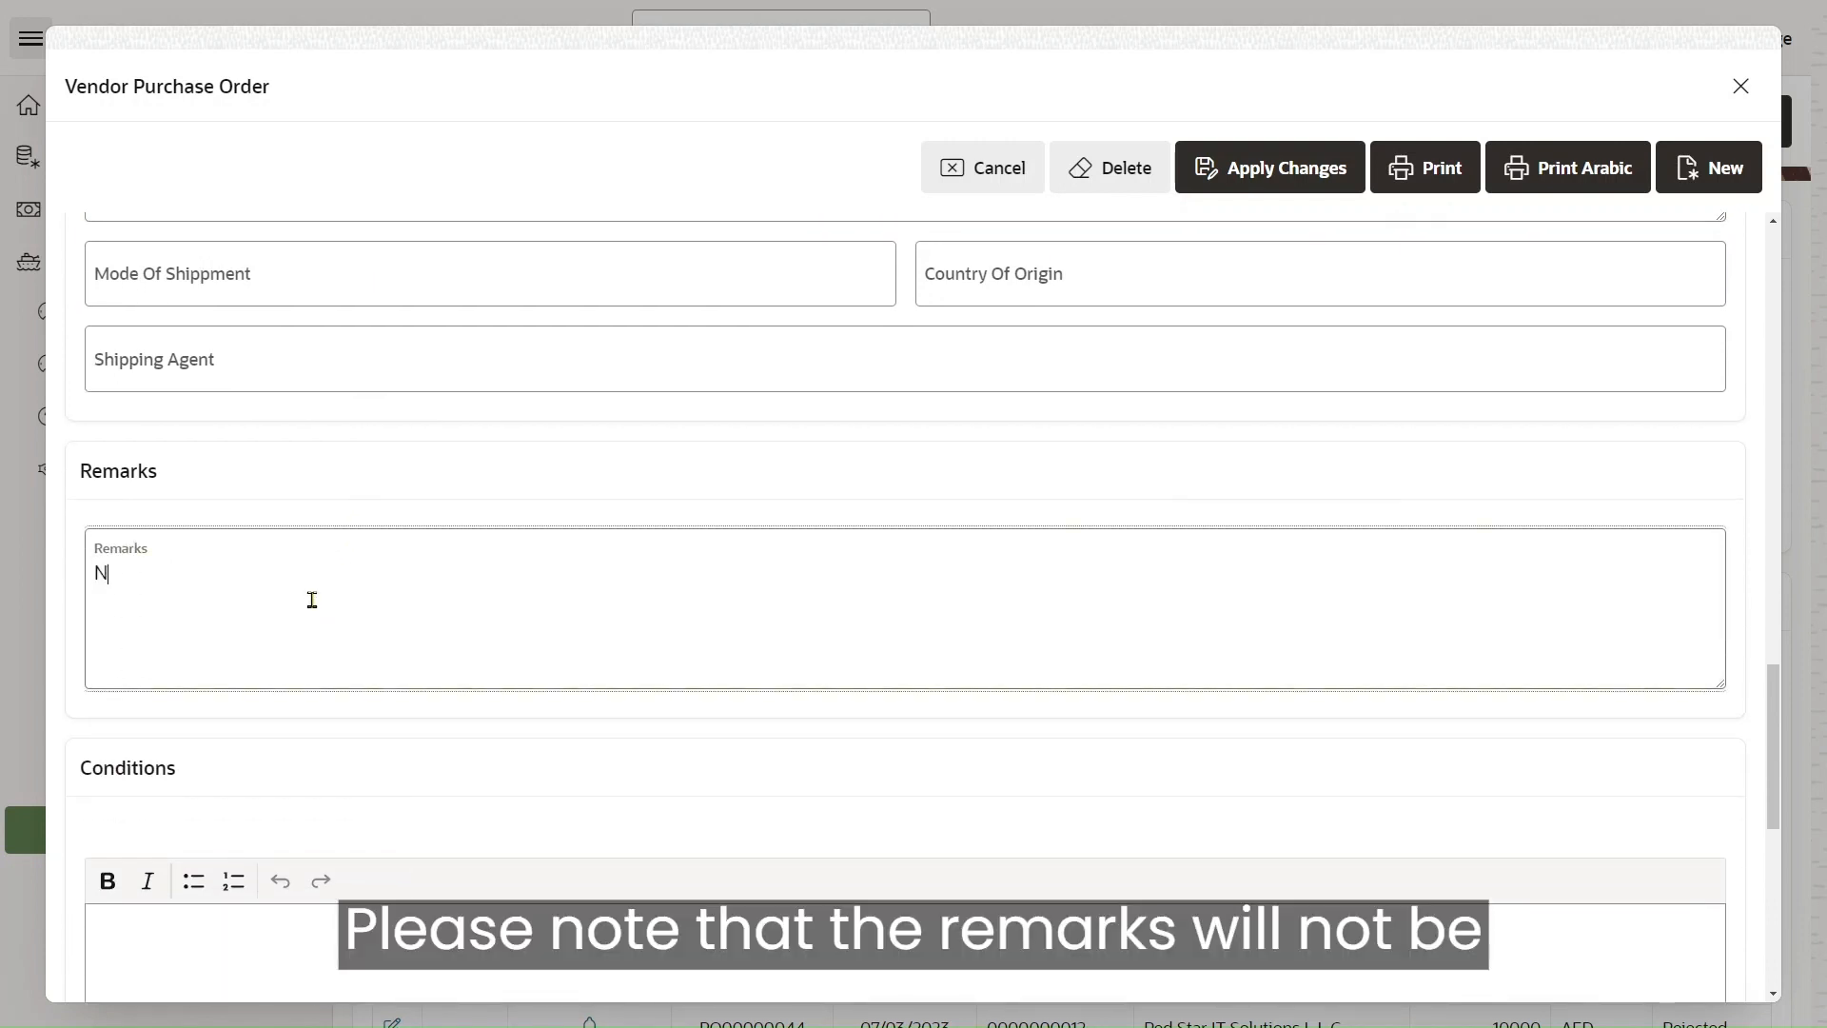
type("o Remarks")
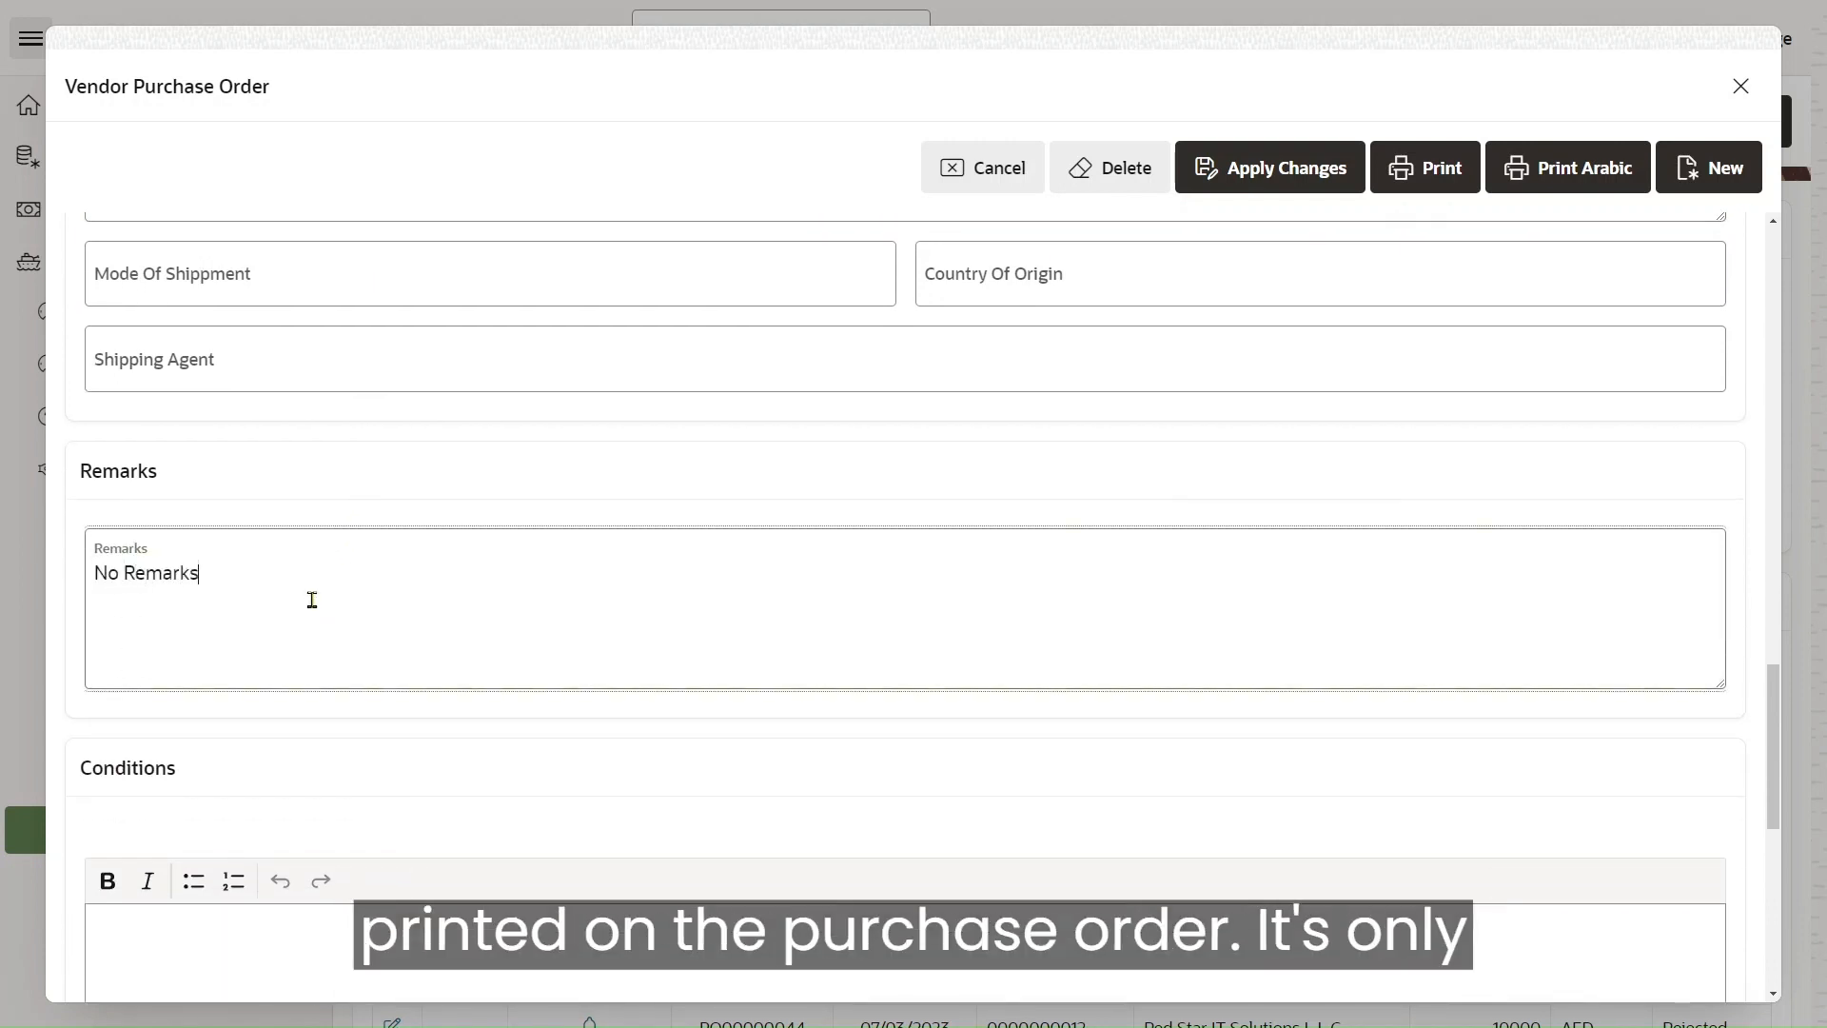
type("!")
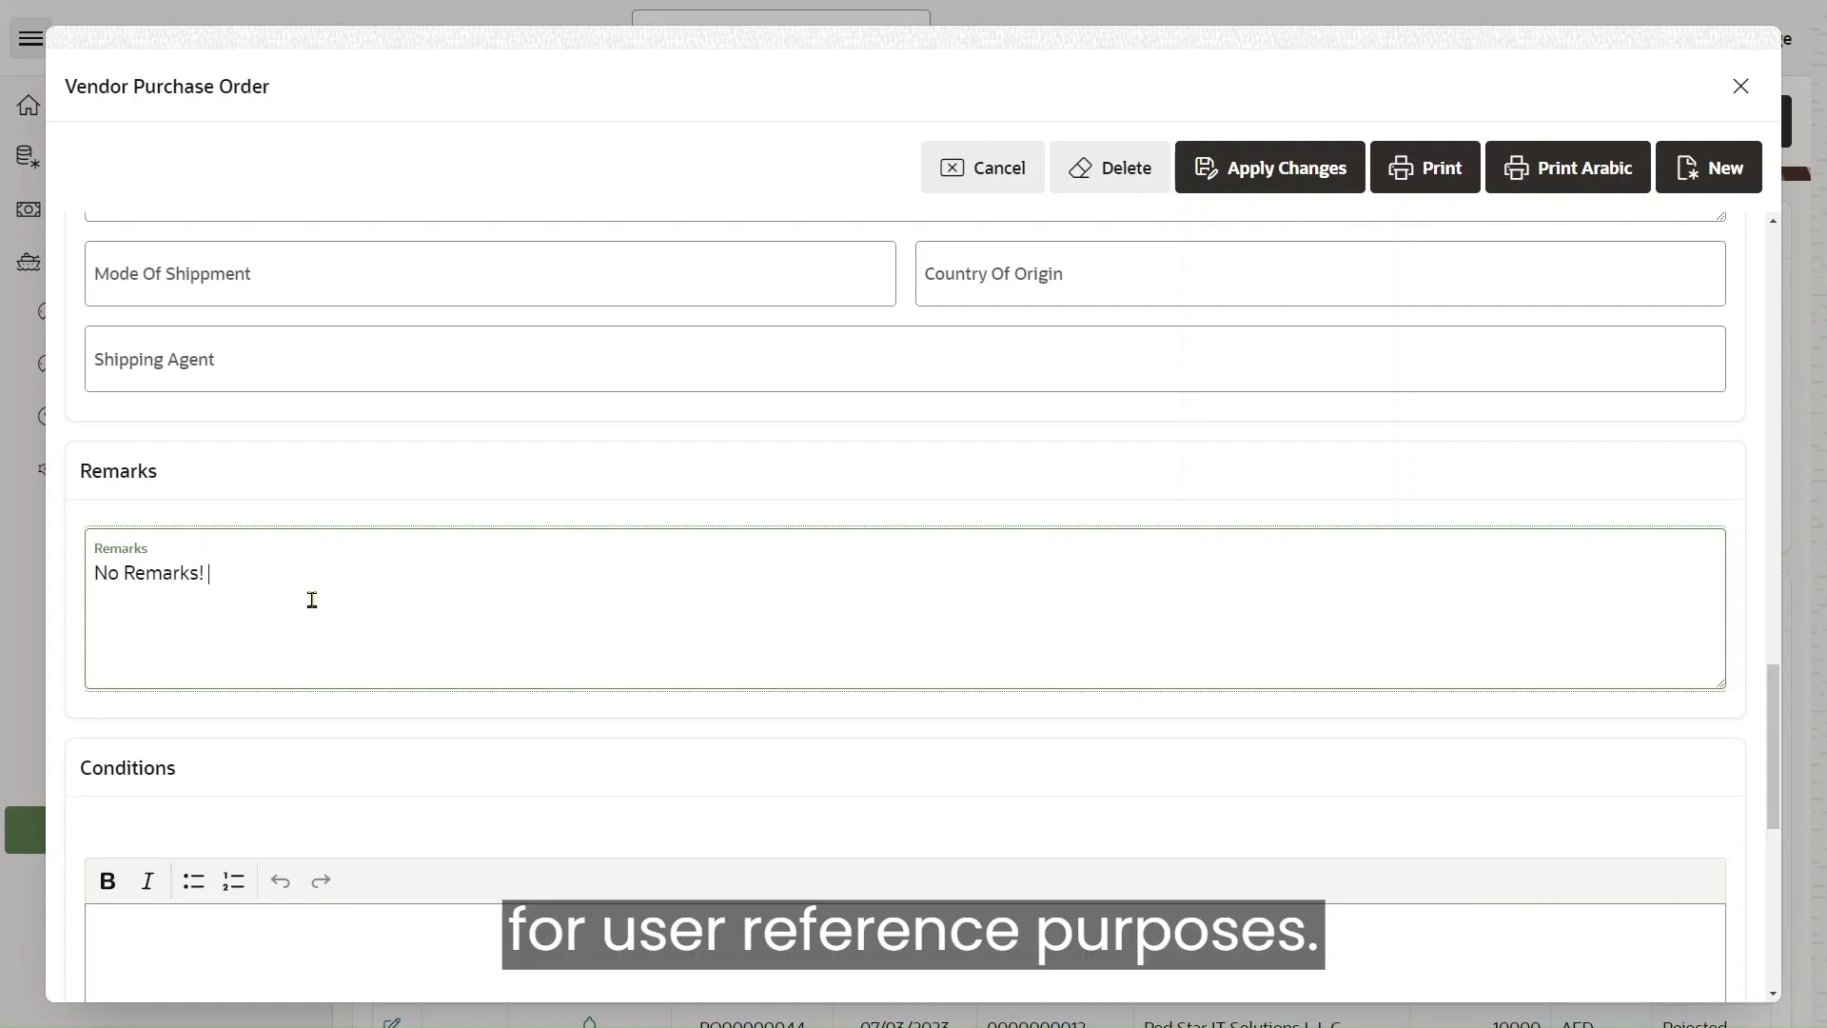
type(" All Okay")
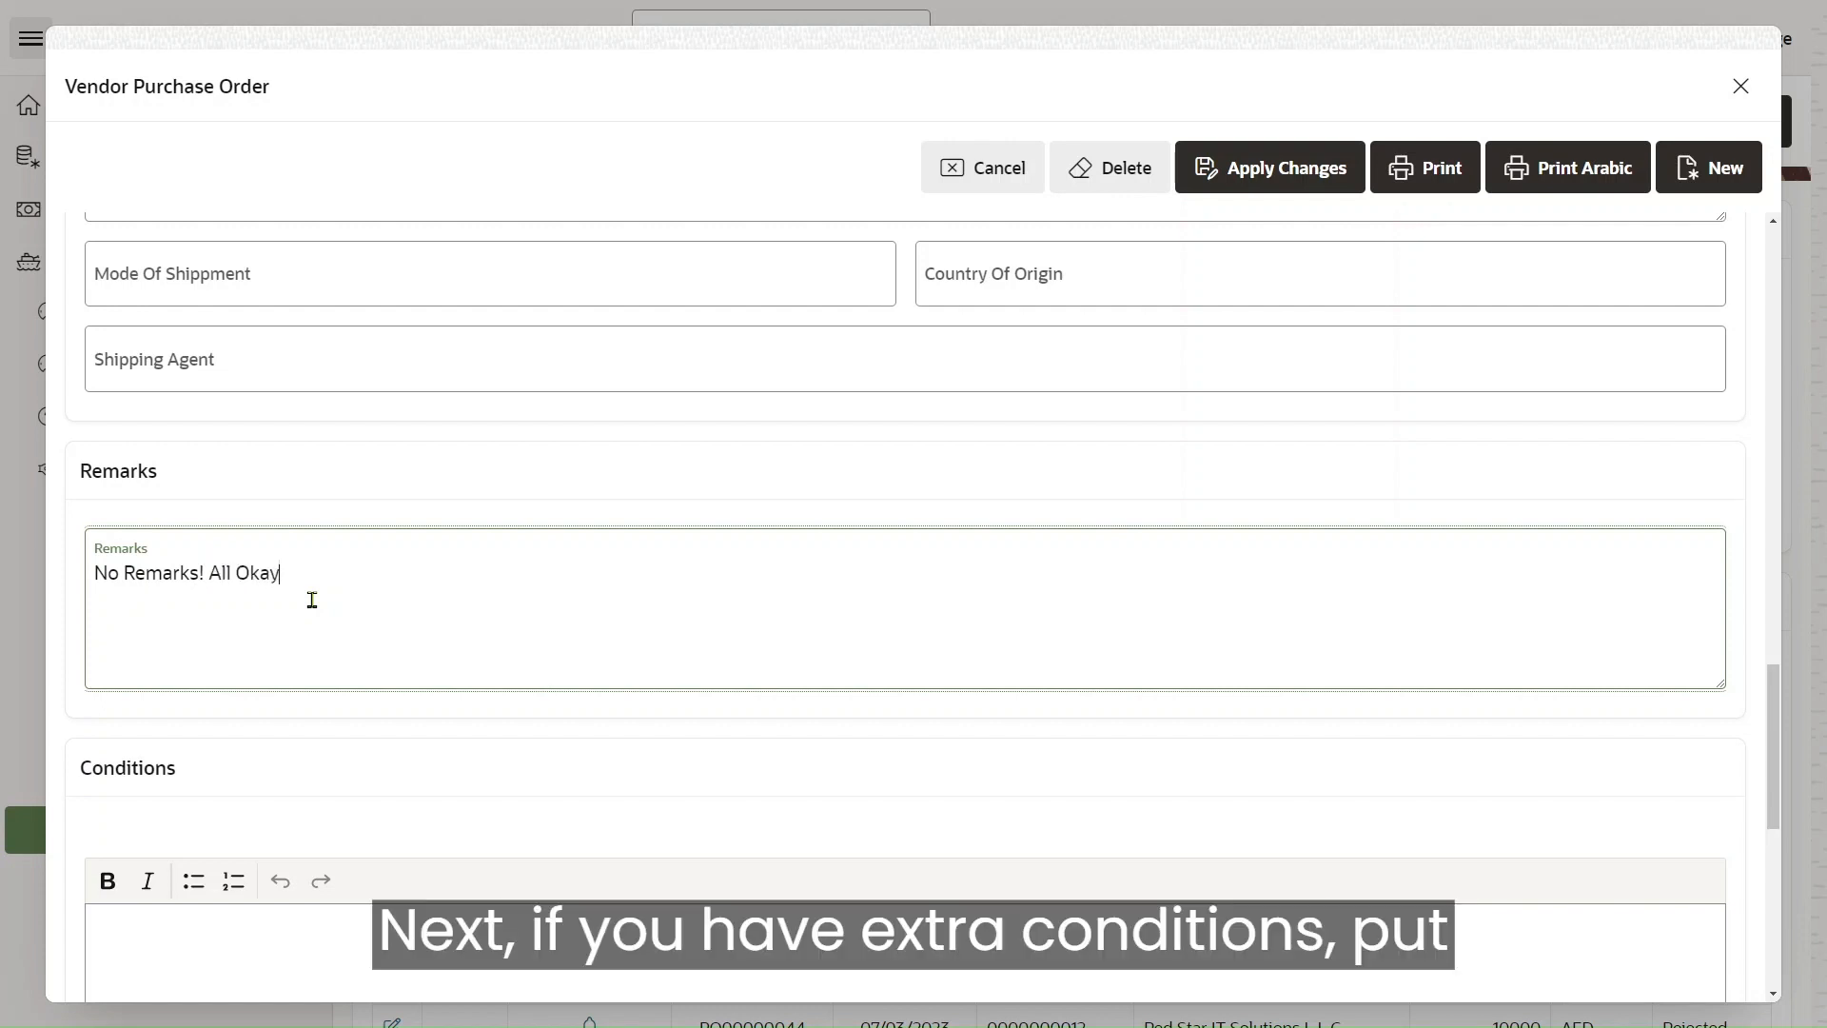
scroll(309, 612, "down", 3)
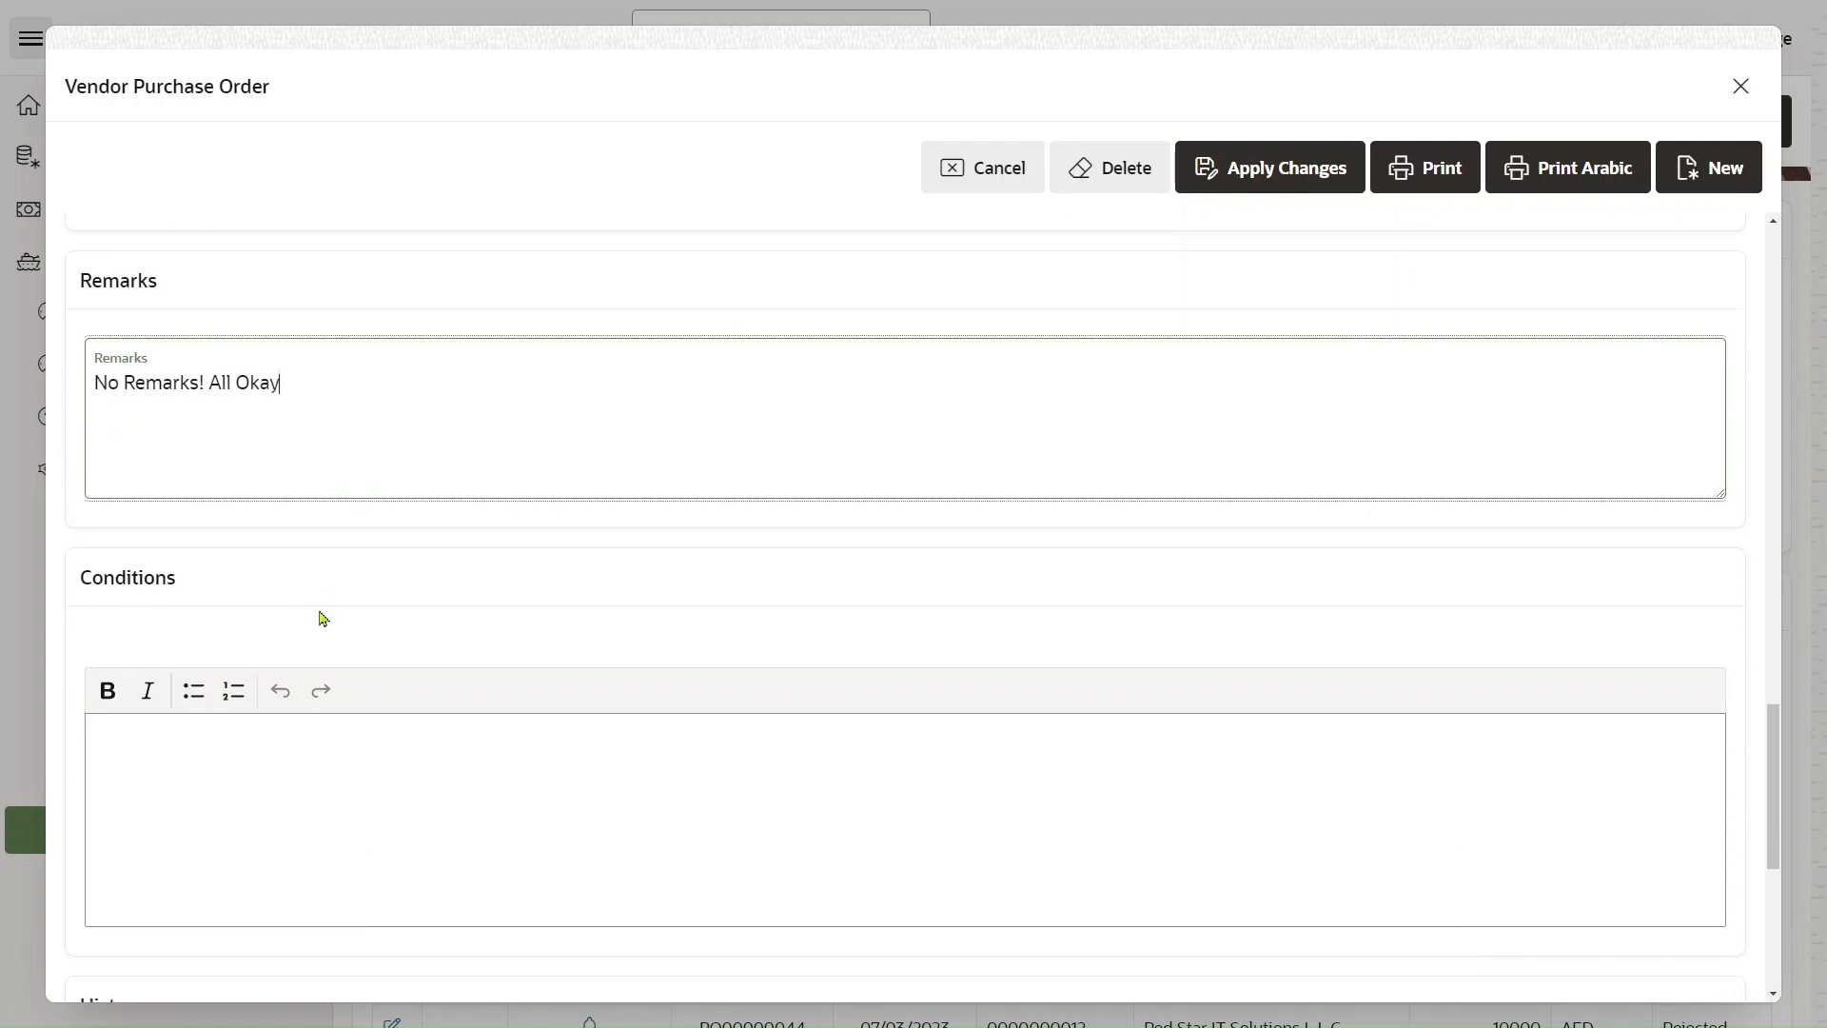
Save the changes to the vendor purchase order, leaving its conditions empty, and return to the purchase order list
scroll(346, 672, "down", 1)
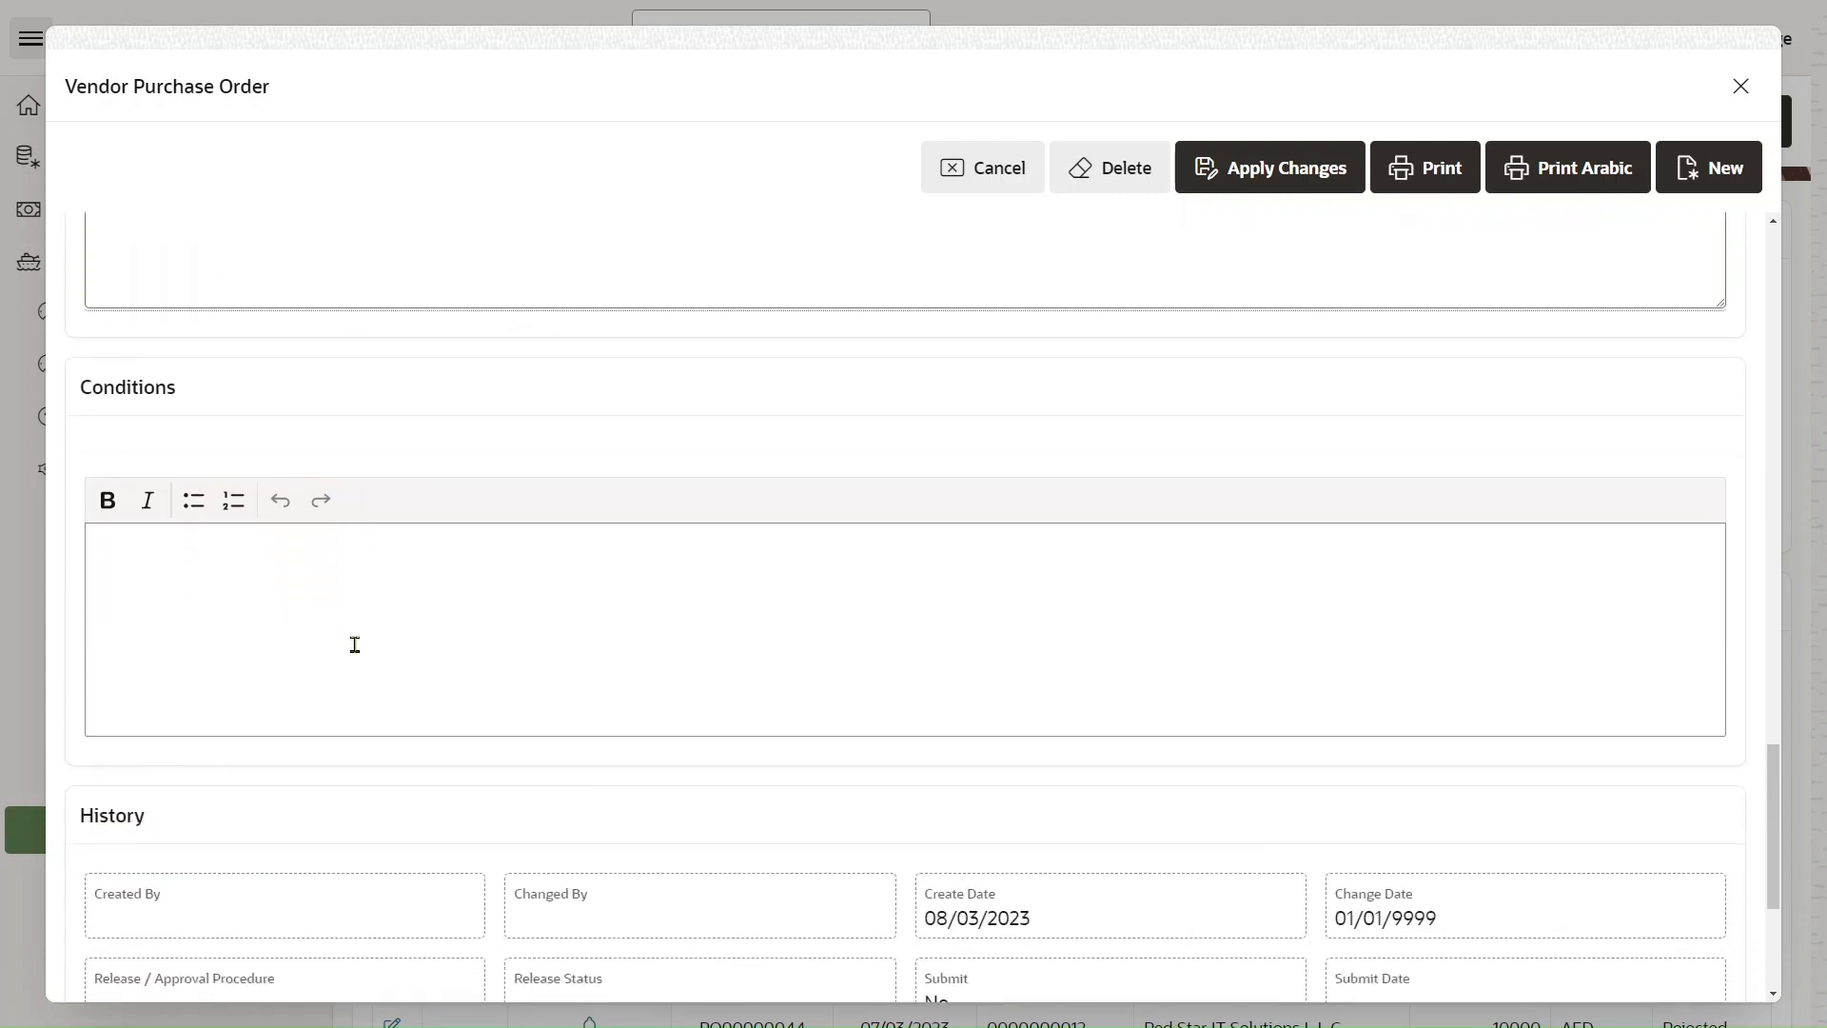
left_click(356, 637)
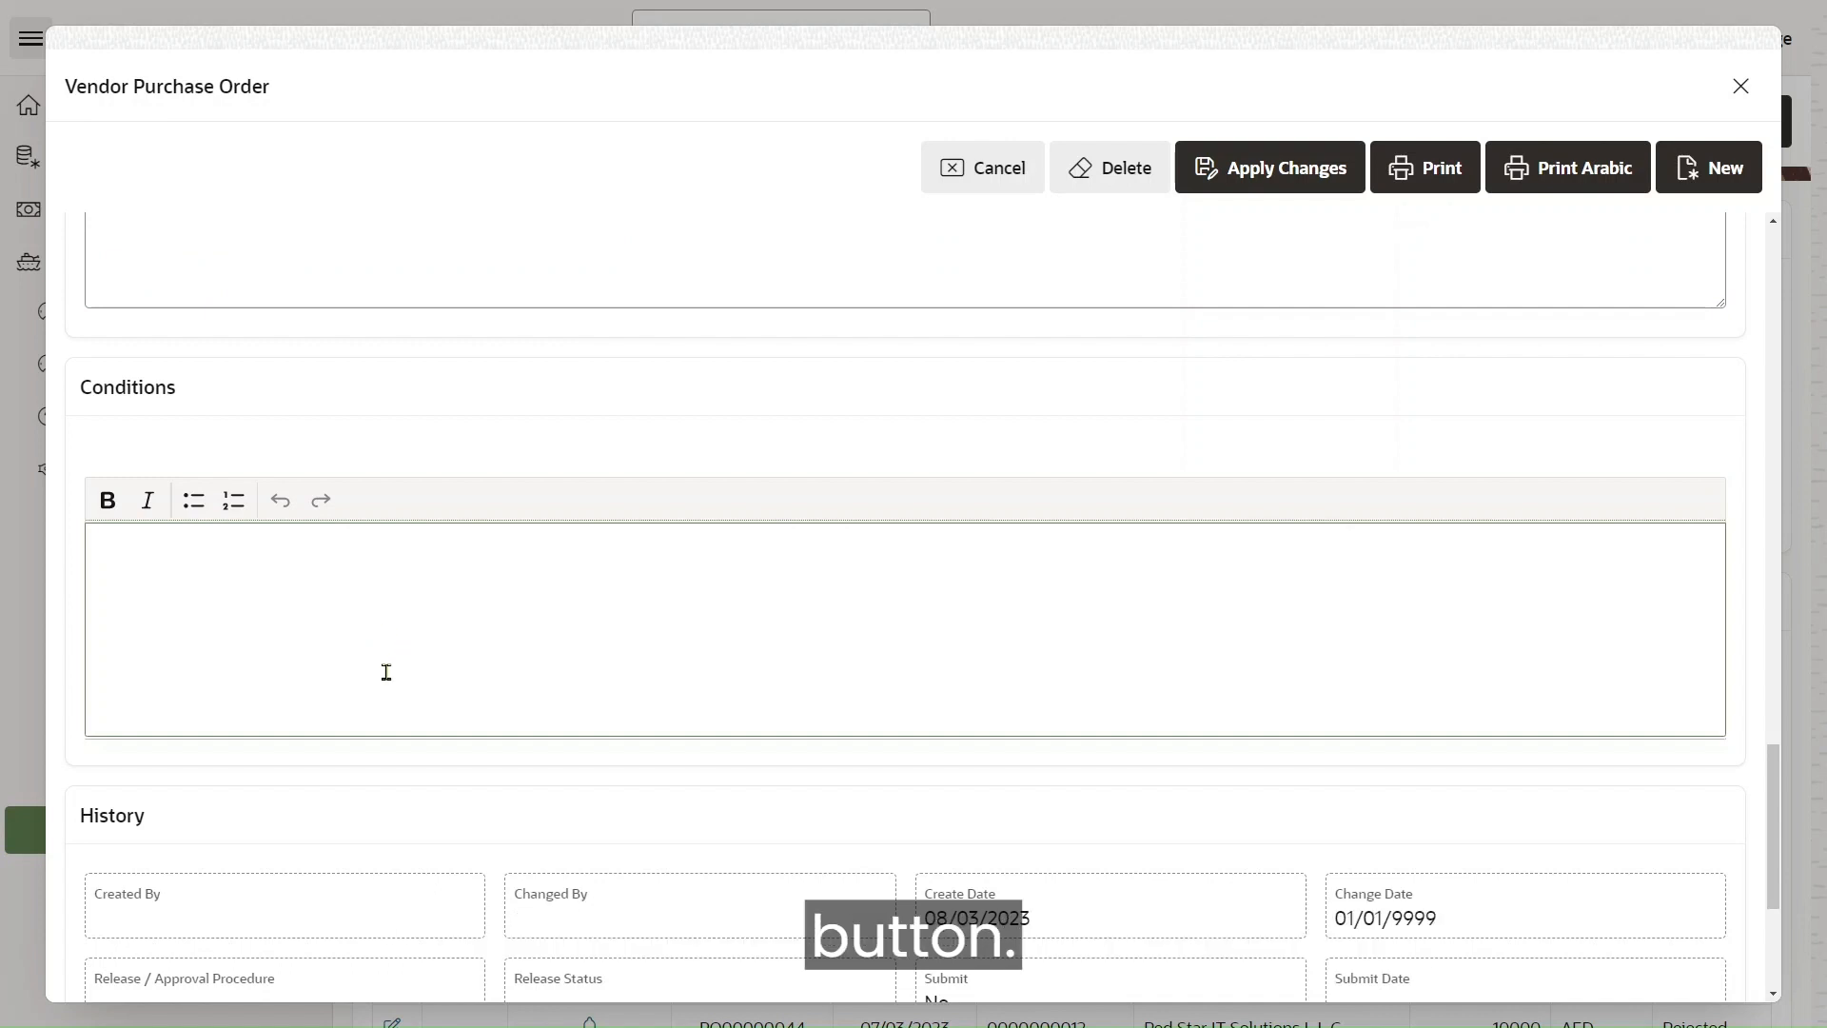
left_click(1261, 187)
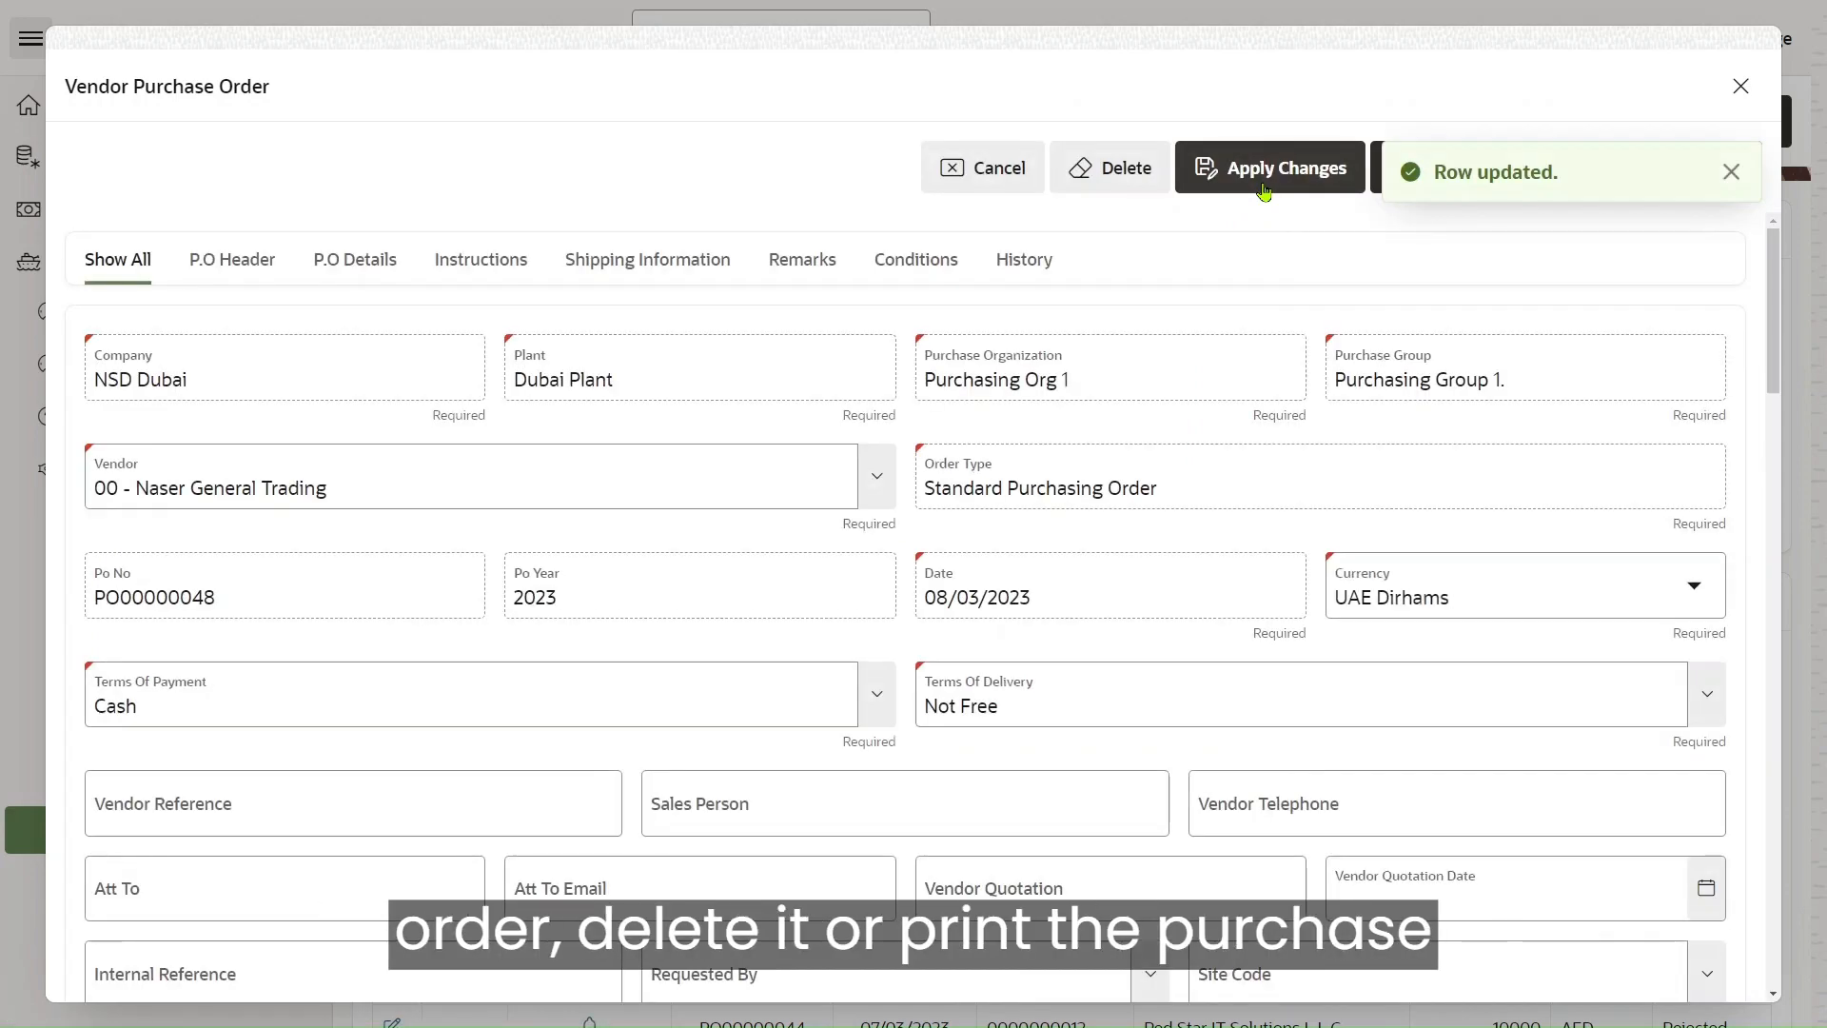
left_click(1731, 171)
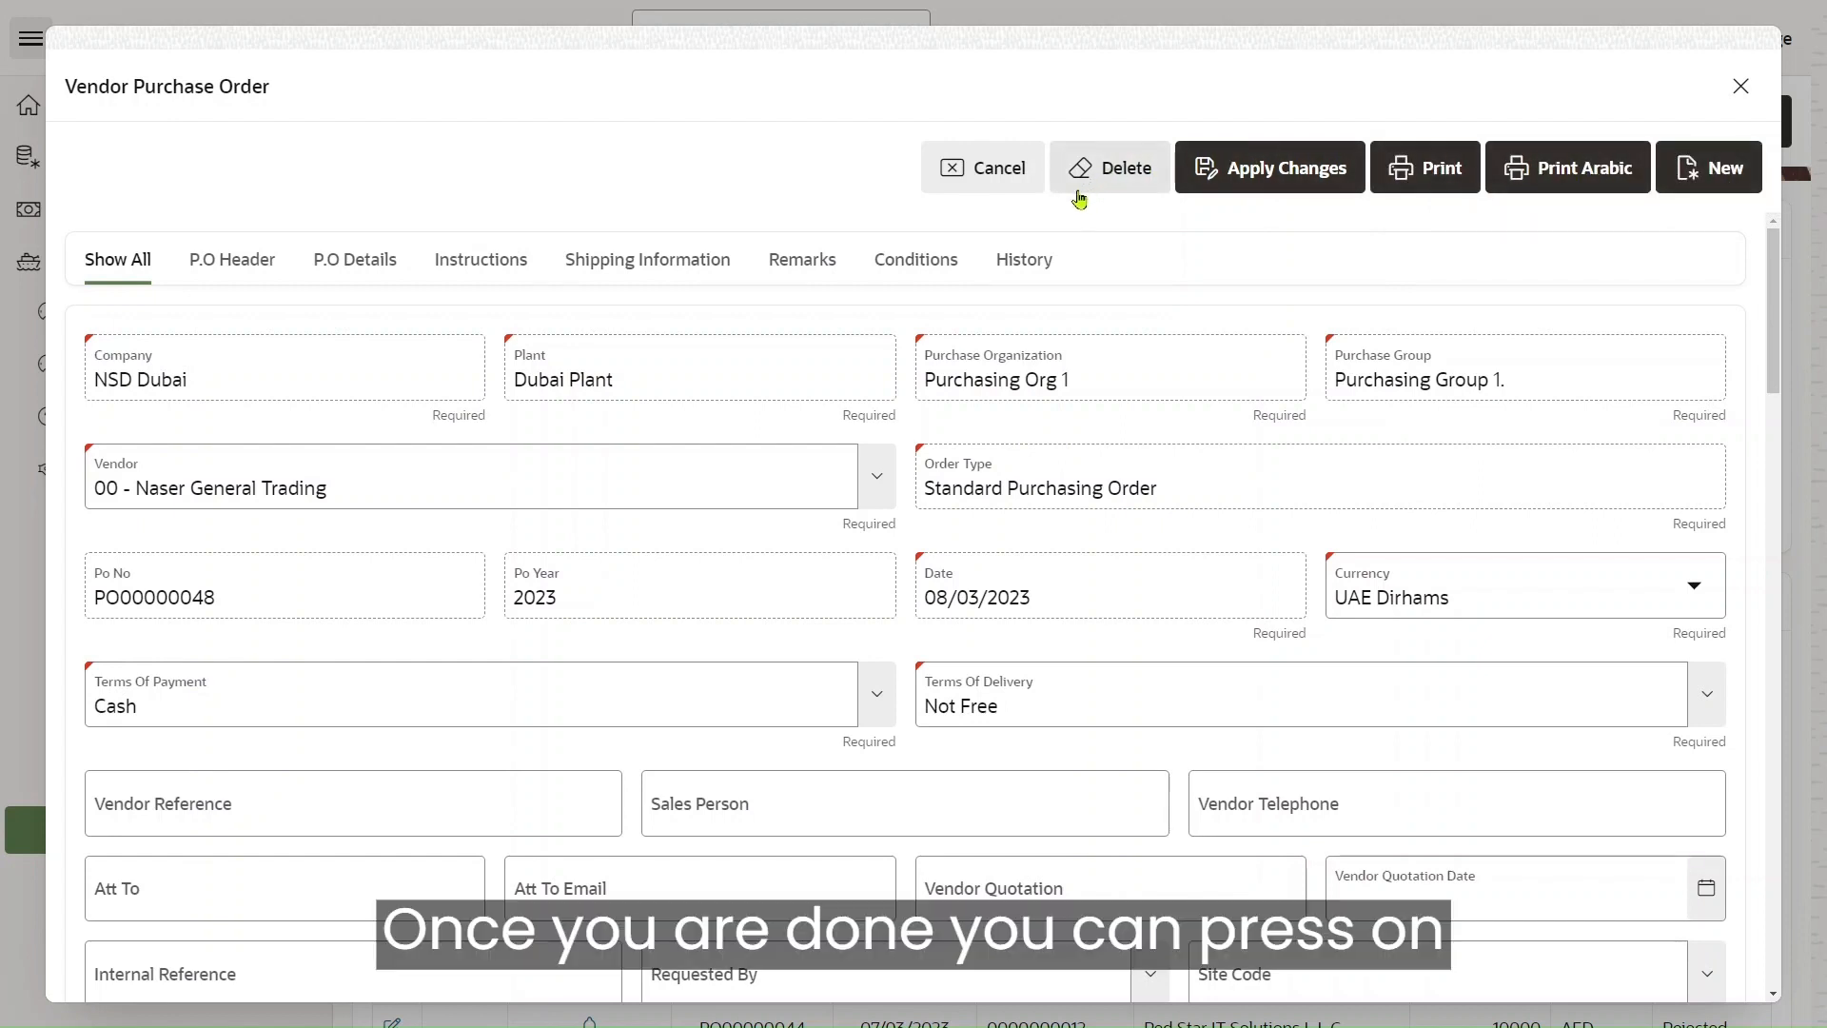
left_click(991, 181)
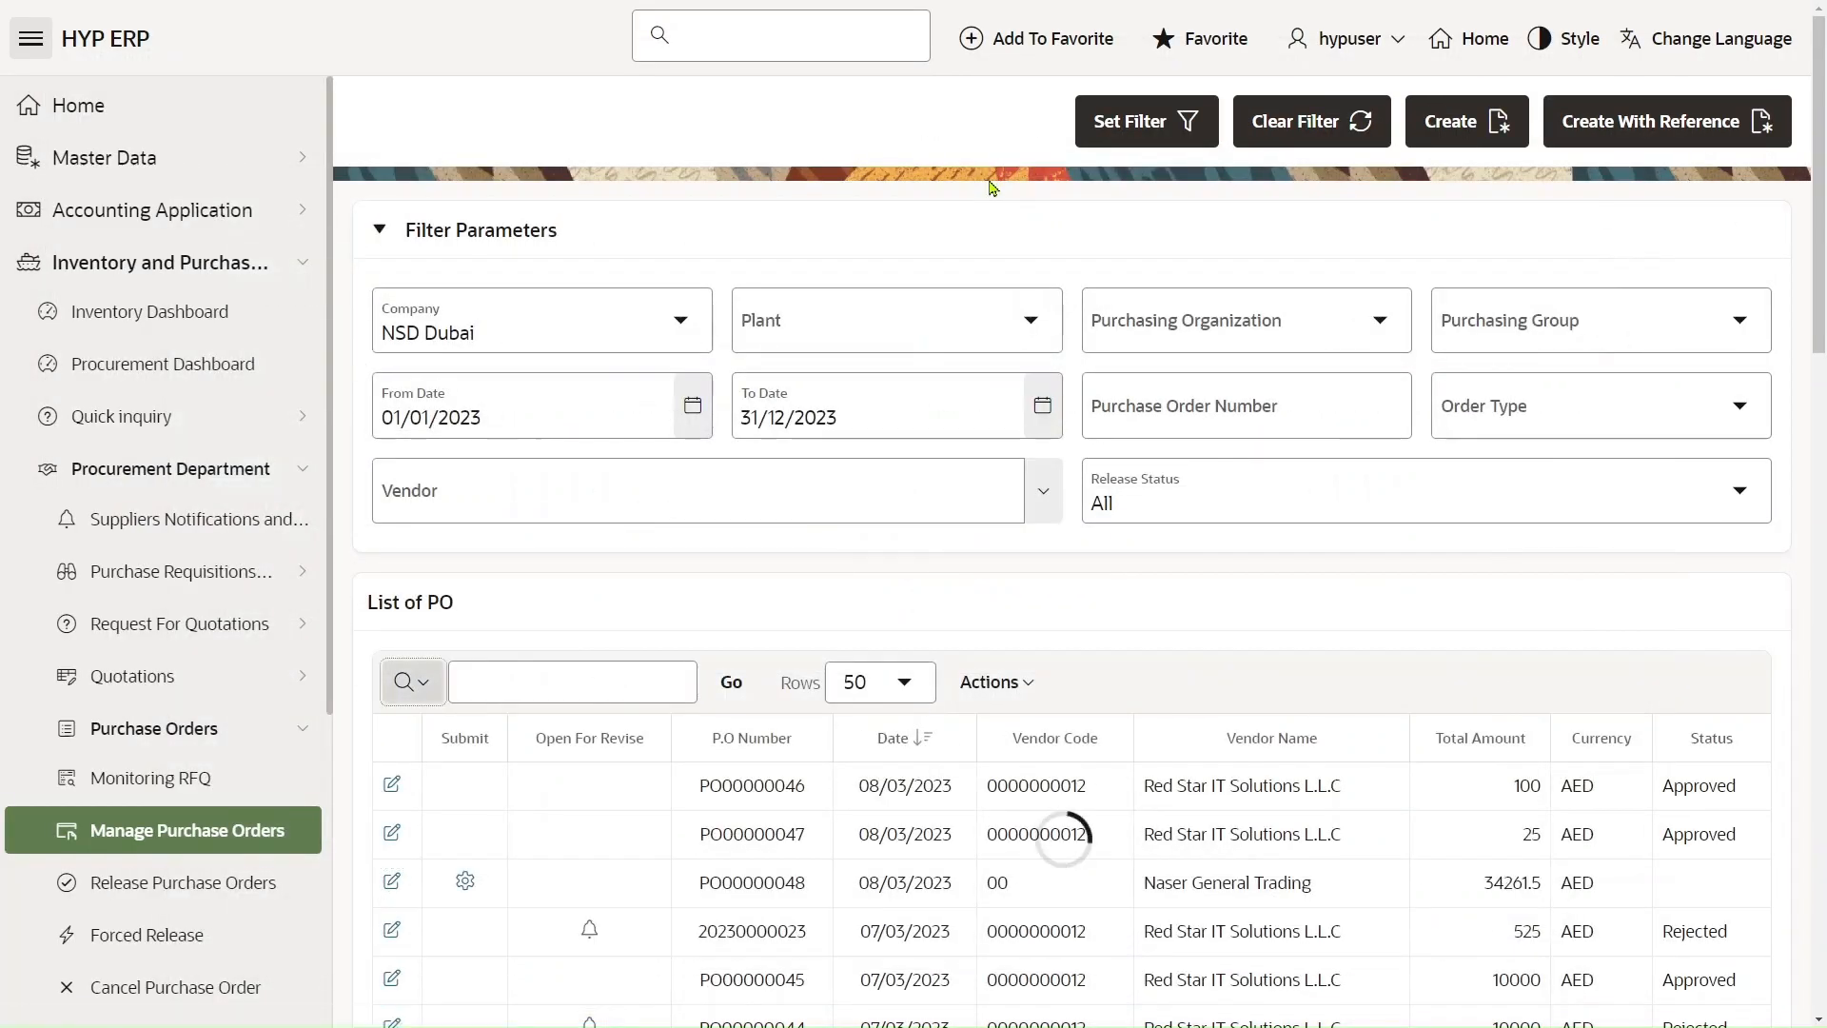
Start a purchase order with reference for company NSD Dubai and vendor IBM Technologies
scroll(950, 408, "down", 3)
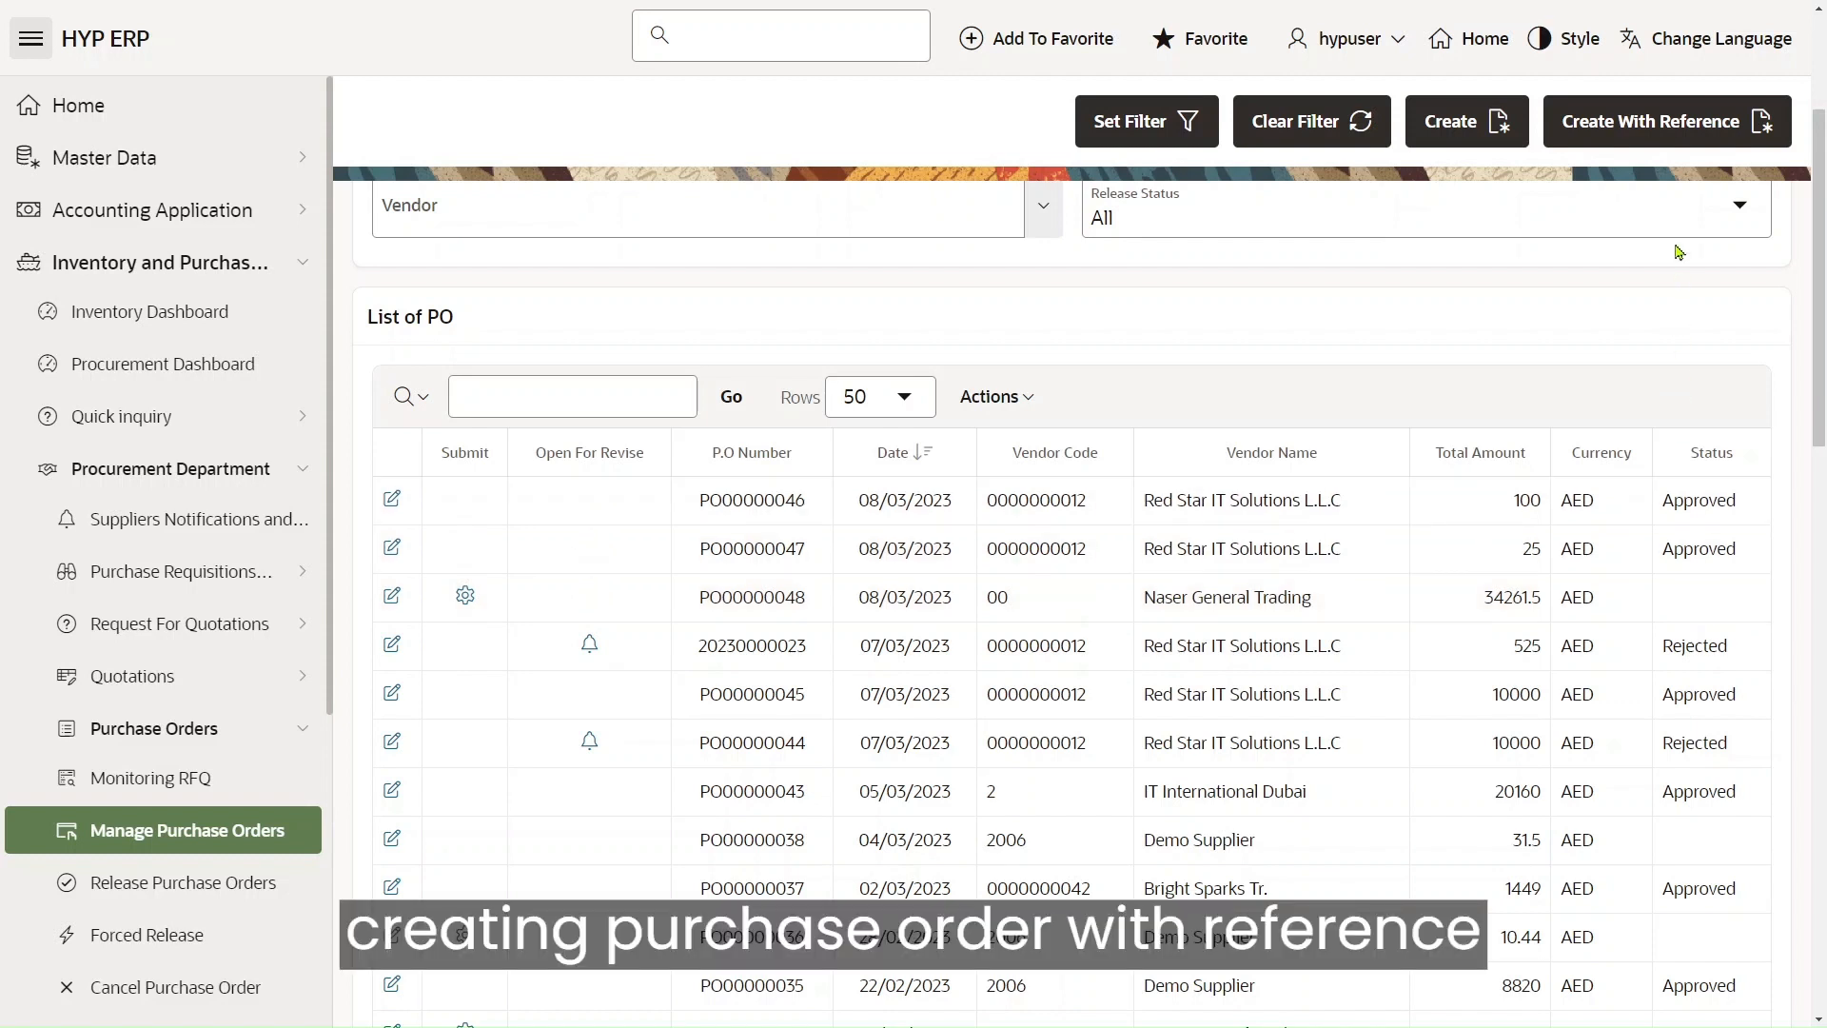
left_click(1650, 139)
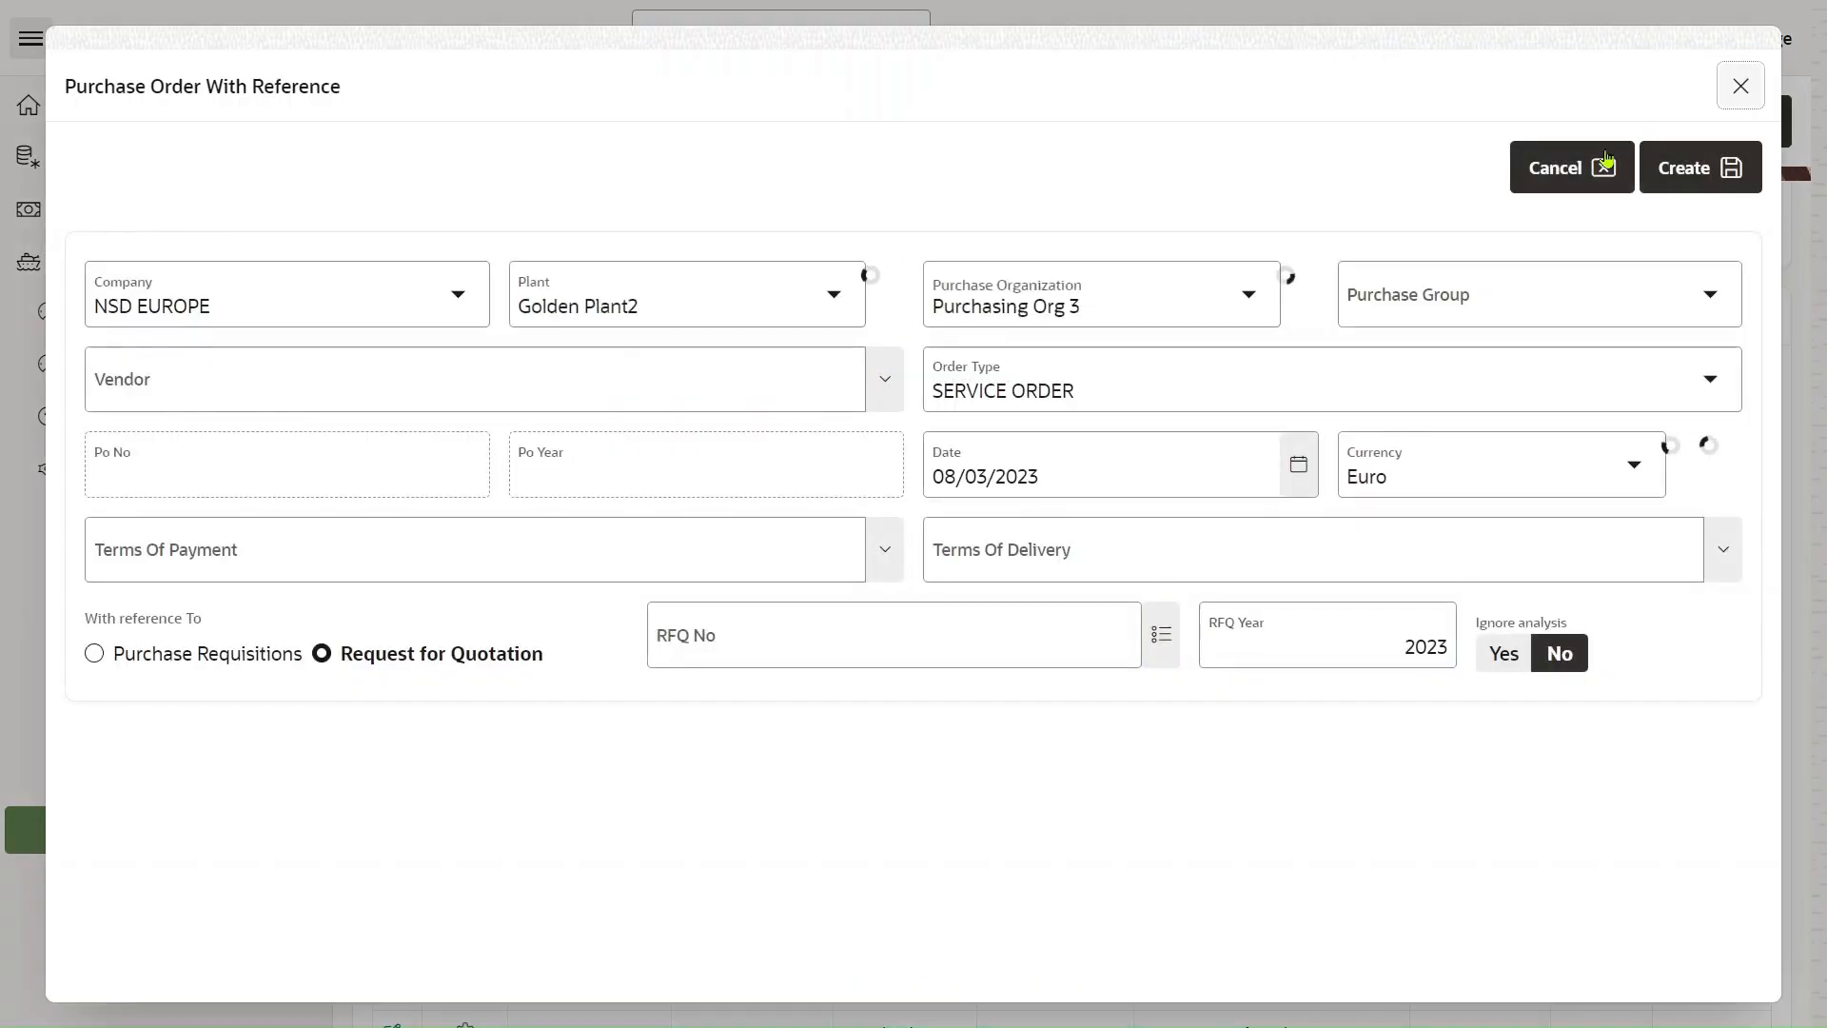
left_click(451, 305)
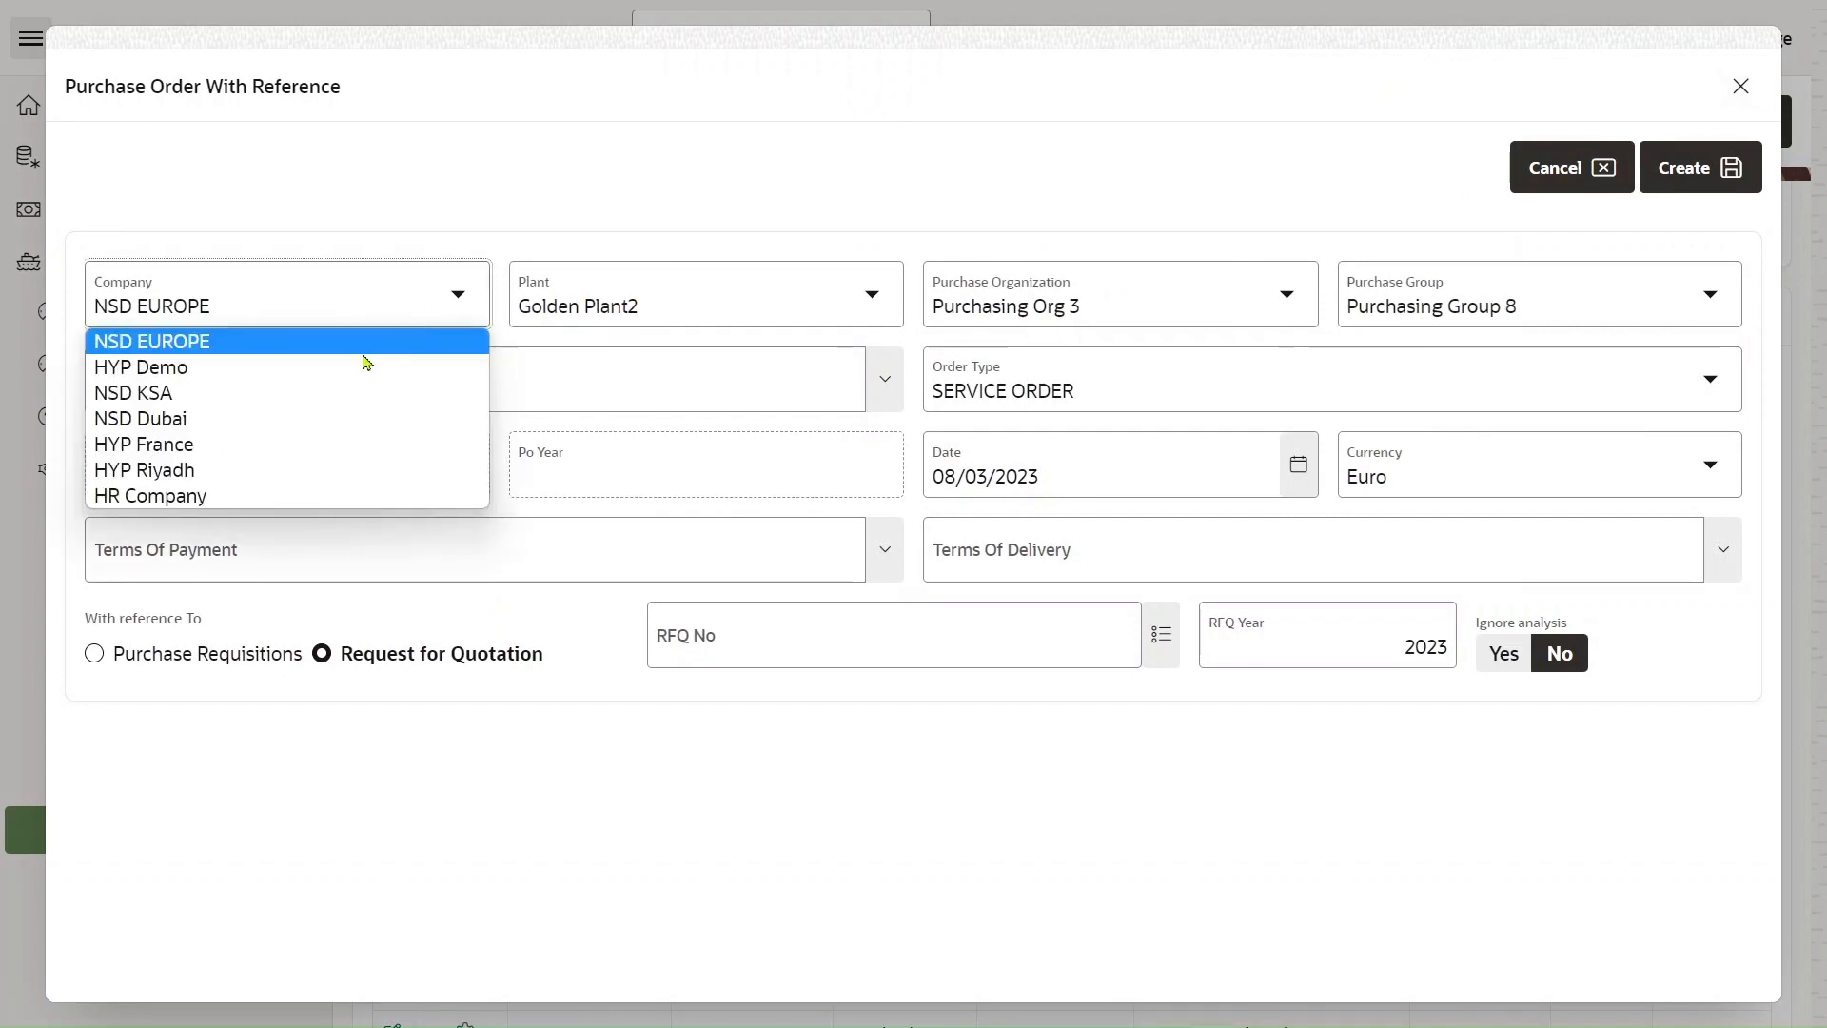
left_click(305, 416)
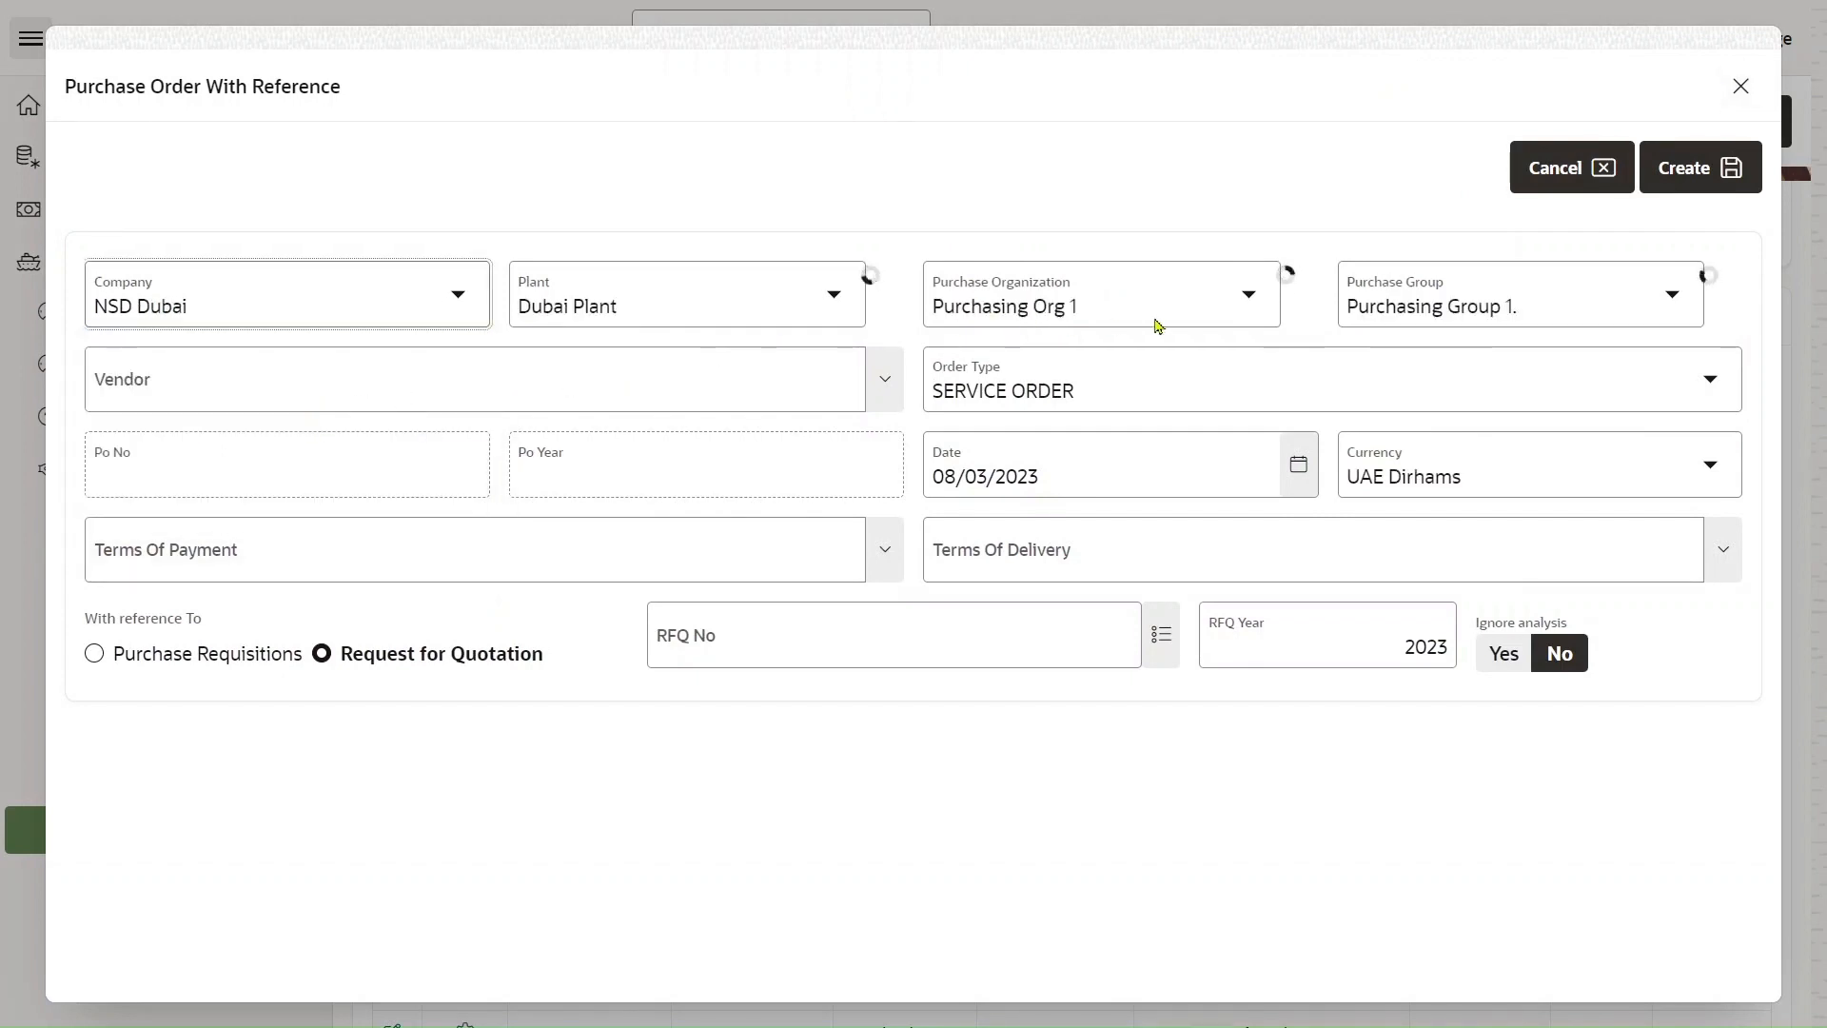
left_click(806, 386)
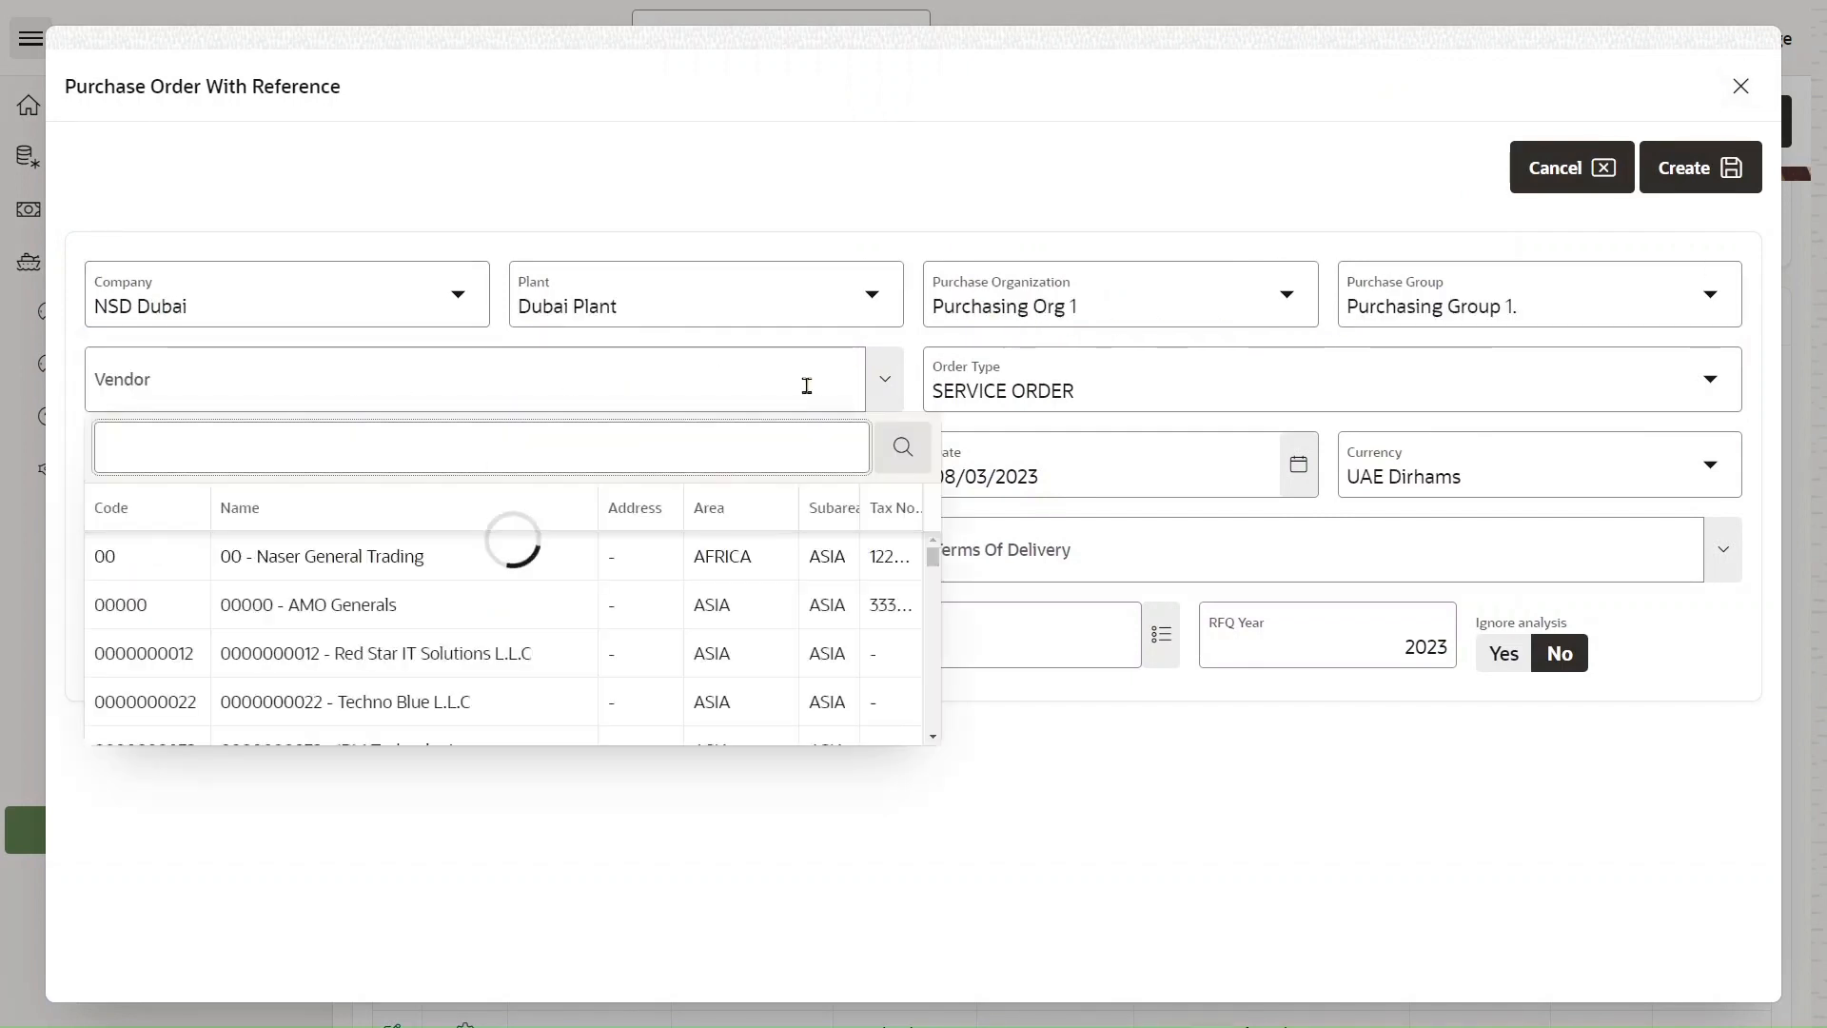
type("ibm")
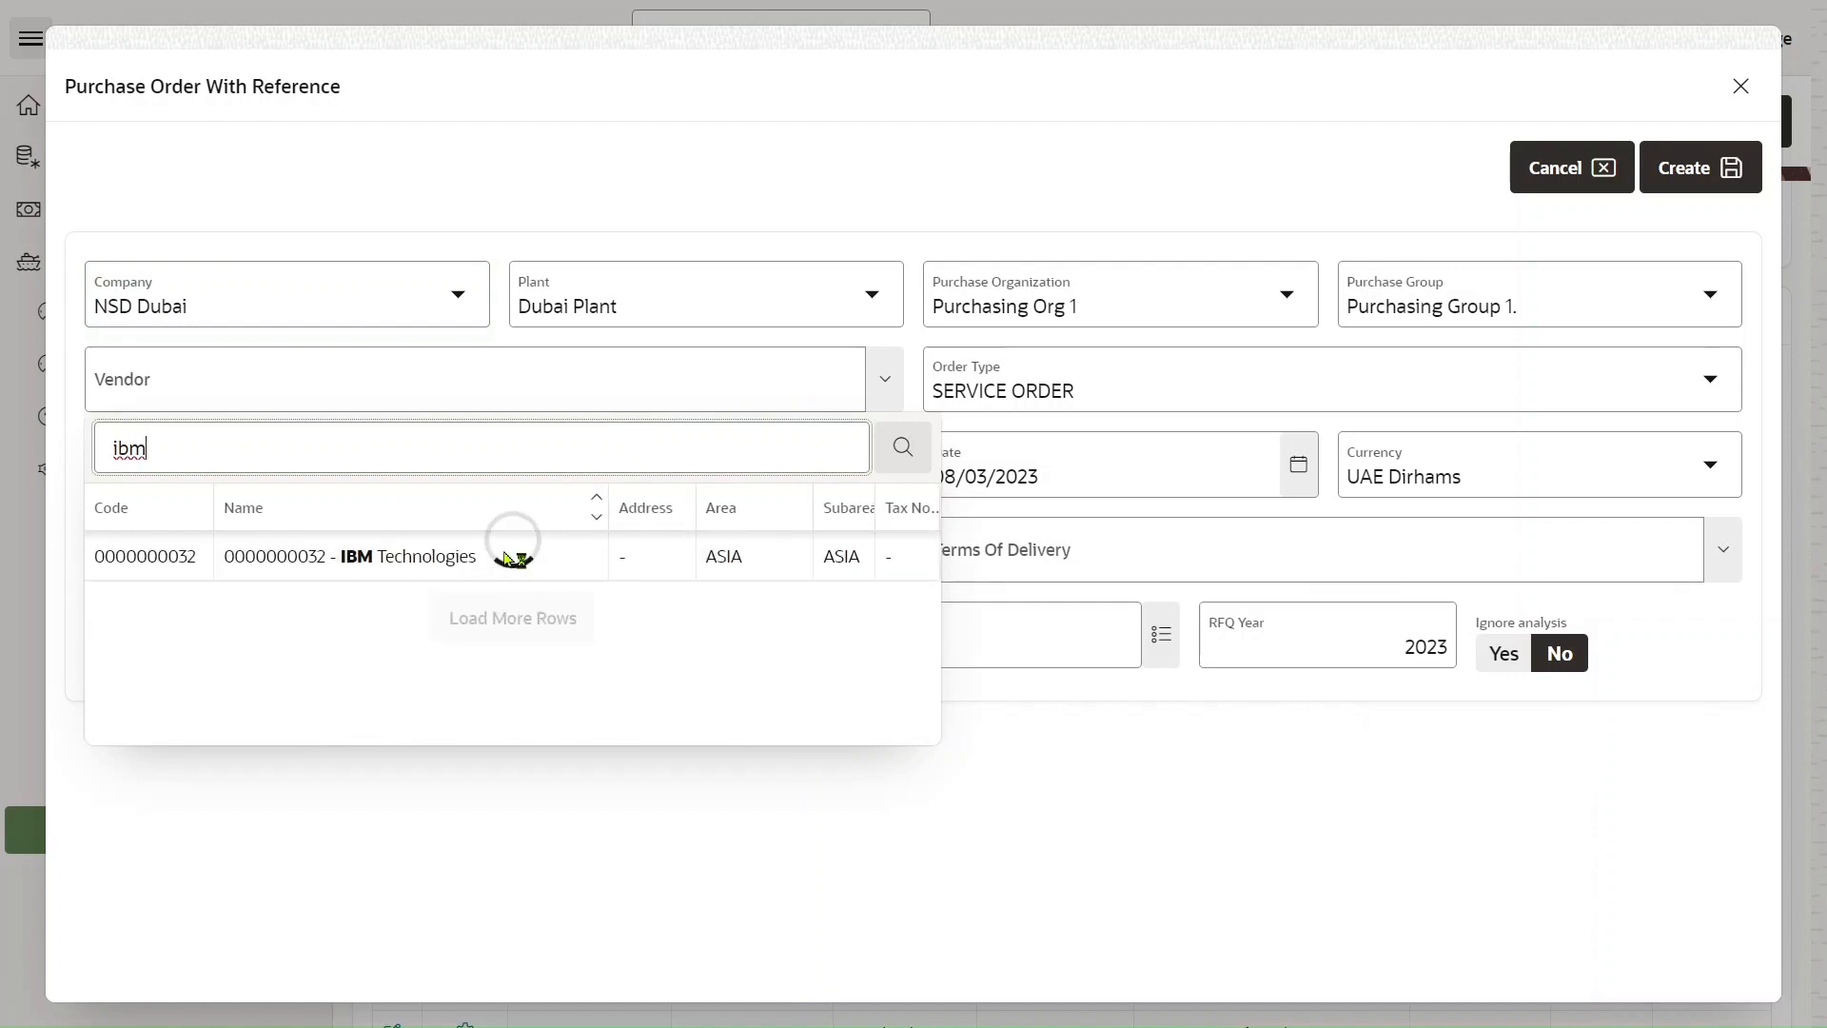
left_click(504, 557)
Set the order type to Standard Purchasing Order, with Cash as terms of payment and Not Free as terms of delivery
left_click(1063, 381)
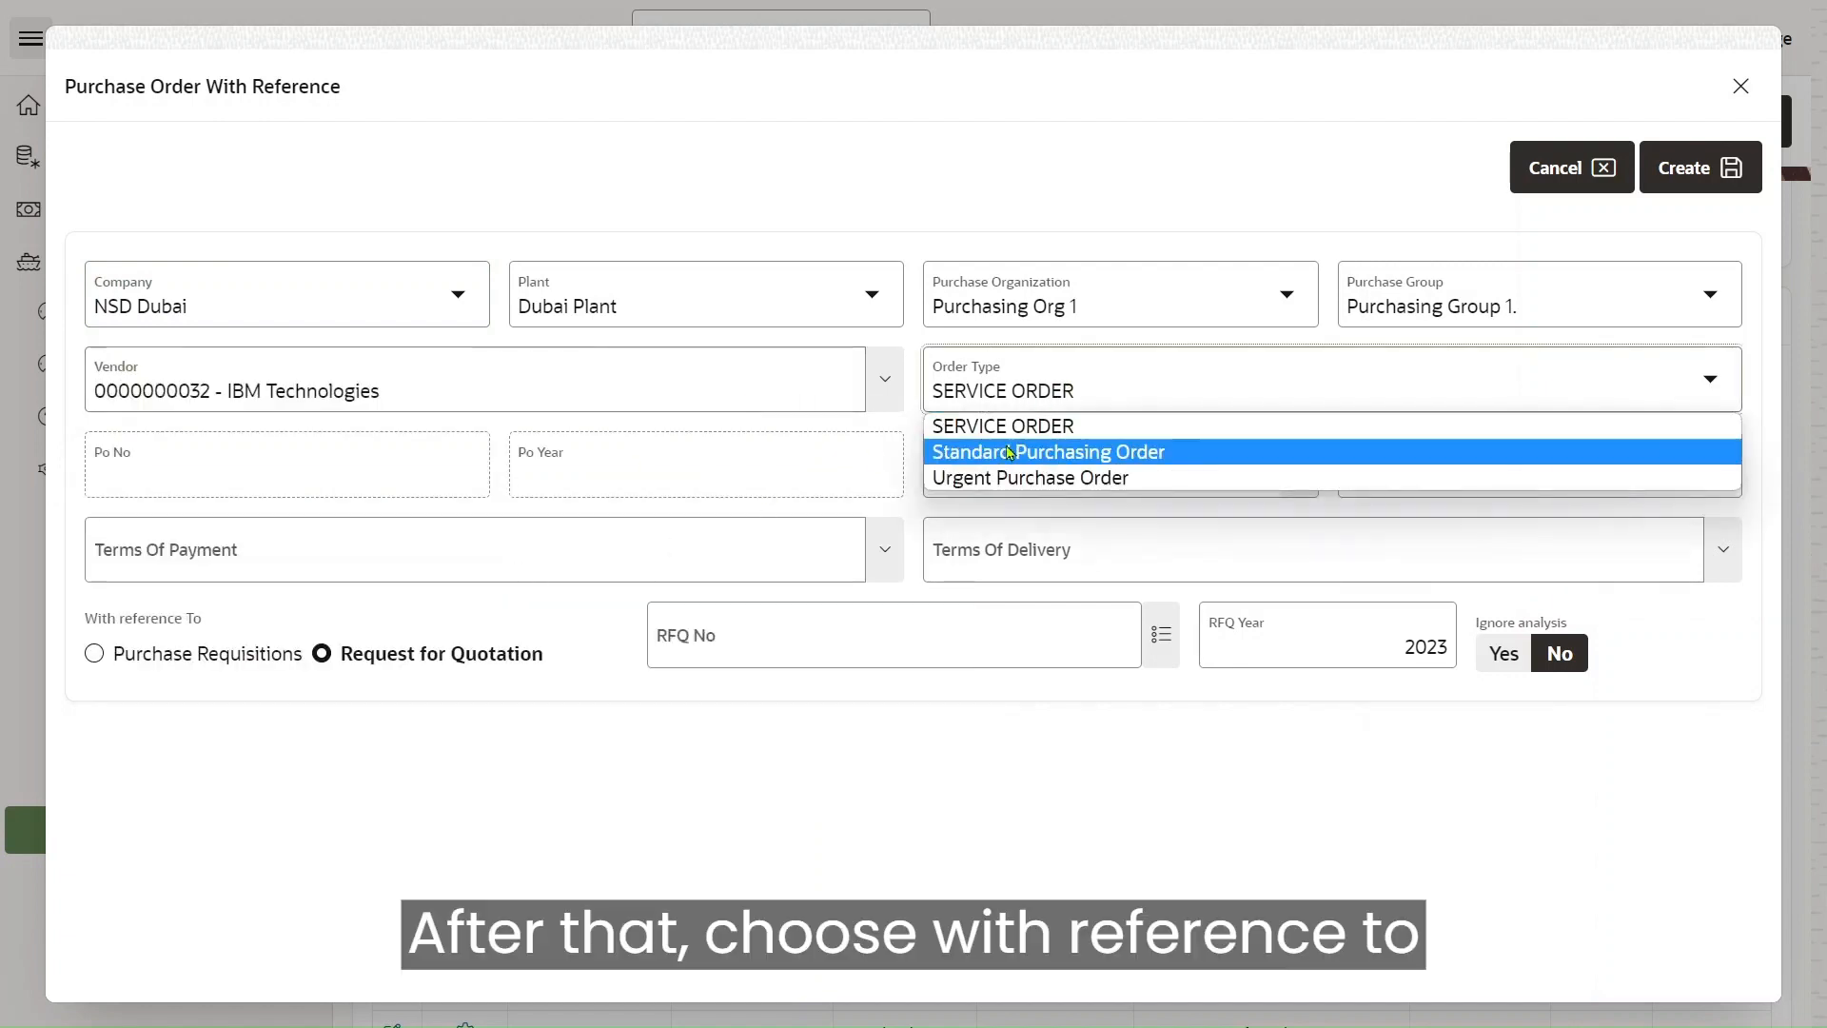
left_click(1011, 453)
left_click(302, 552)
left_click(152, 675)
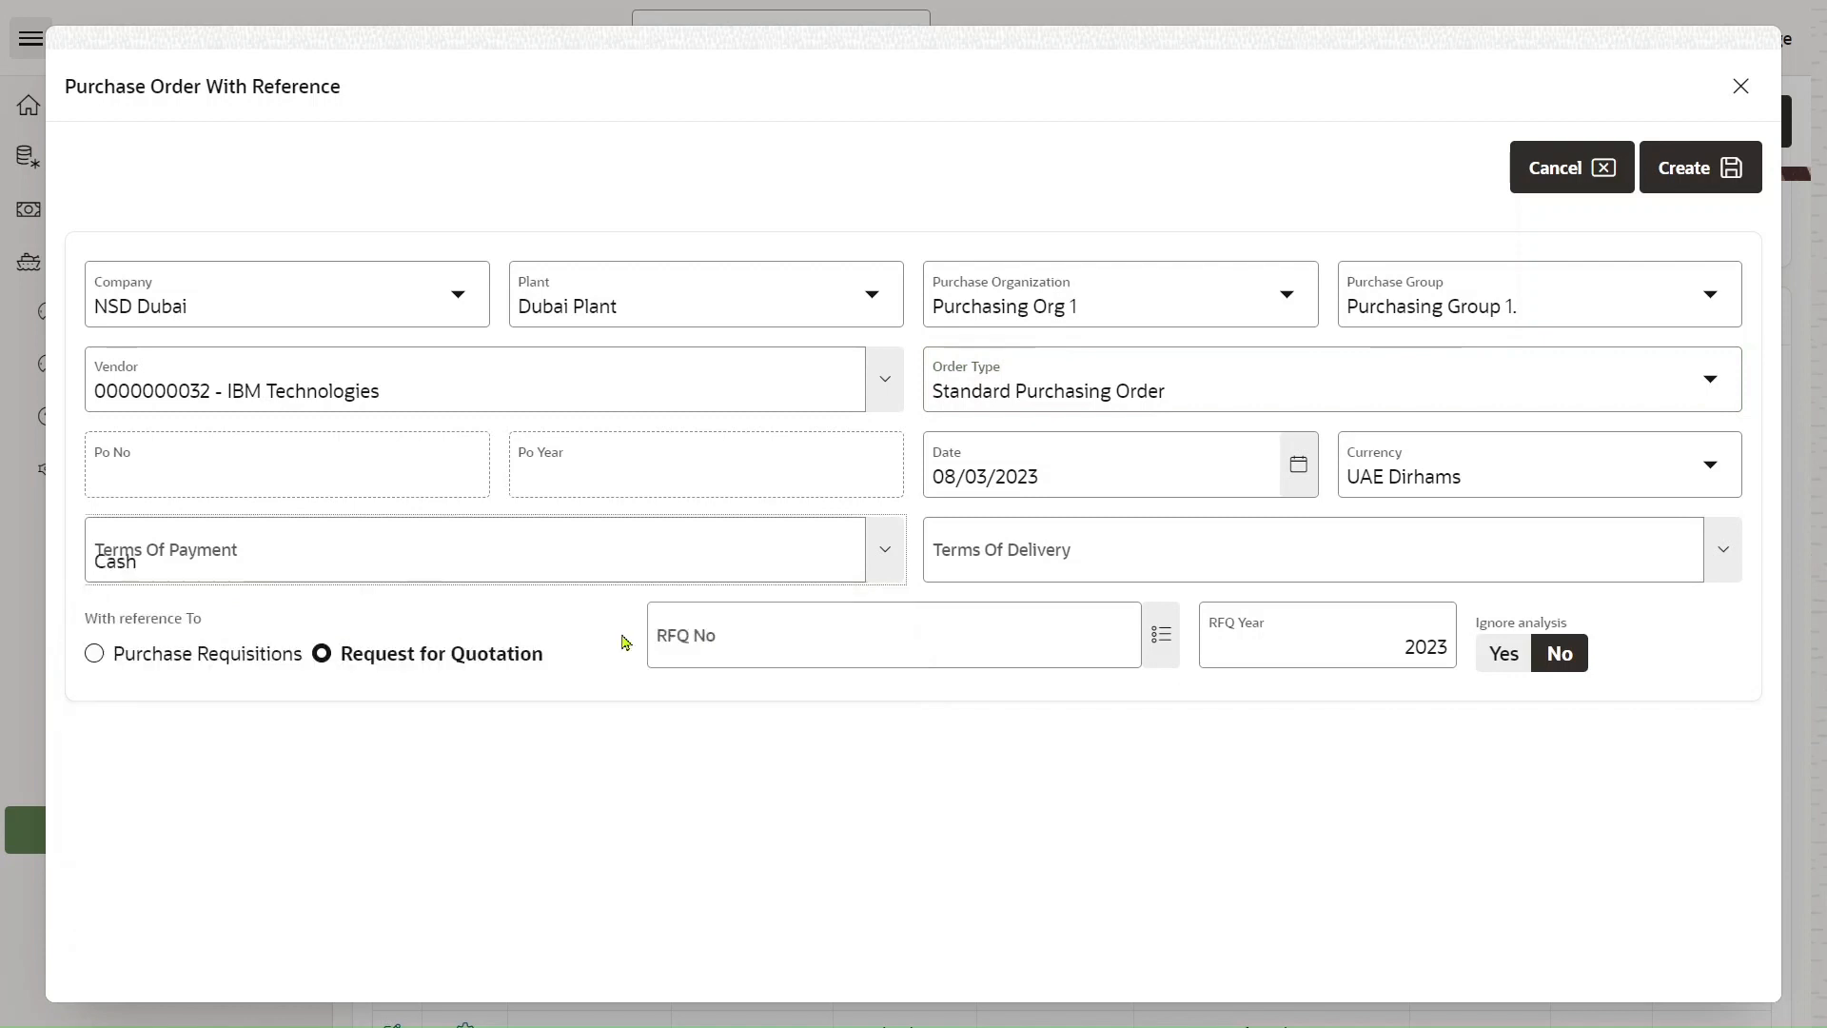
left_click(1056, 550)
left_click(975, 804)
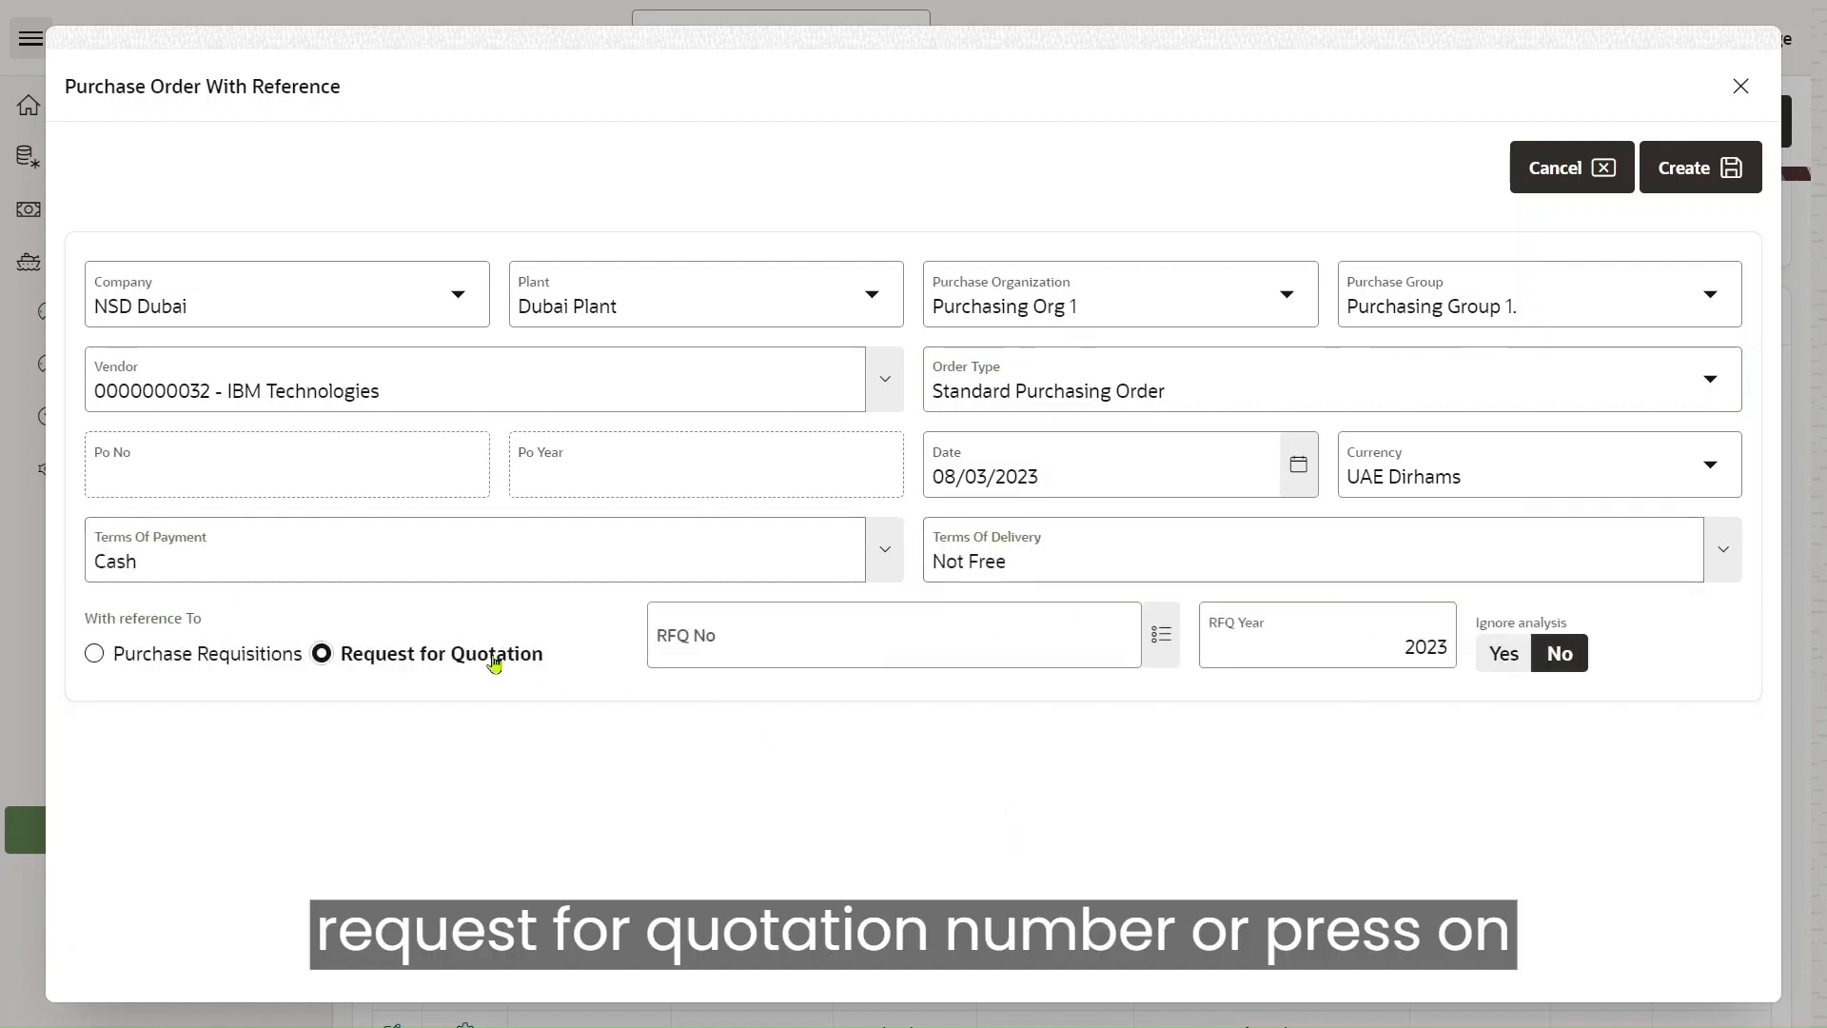
Reference the request for quotation described as "RFQ-1002- Dira store" and create the purchase order from it
left_click(1161, 634)
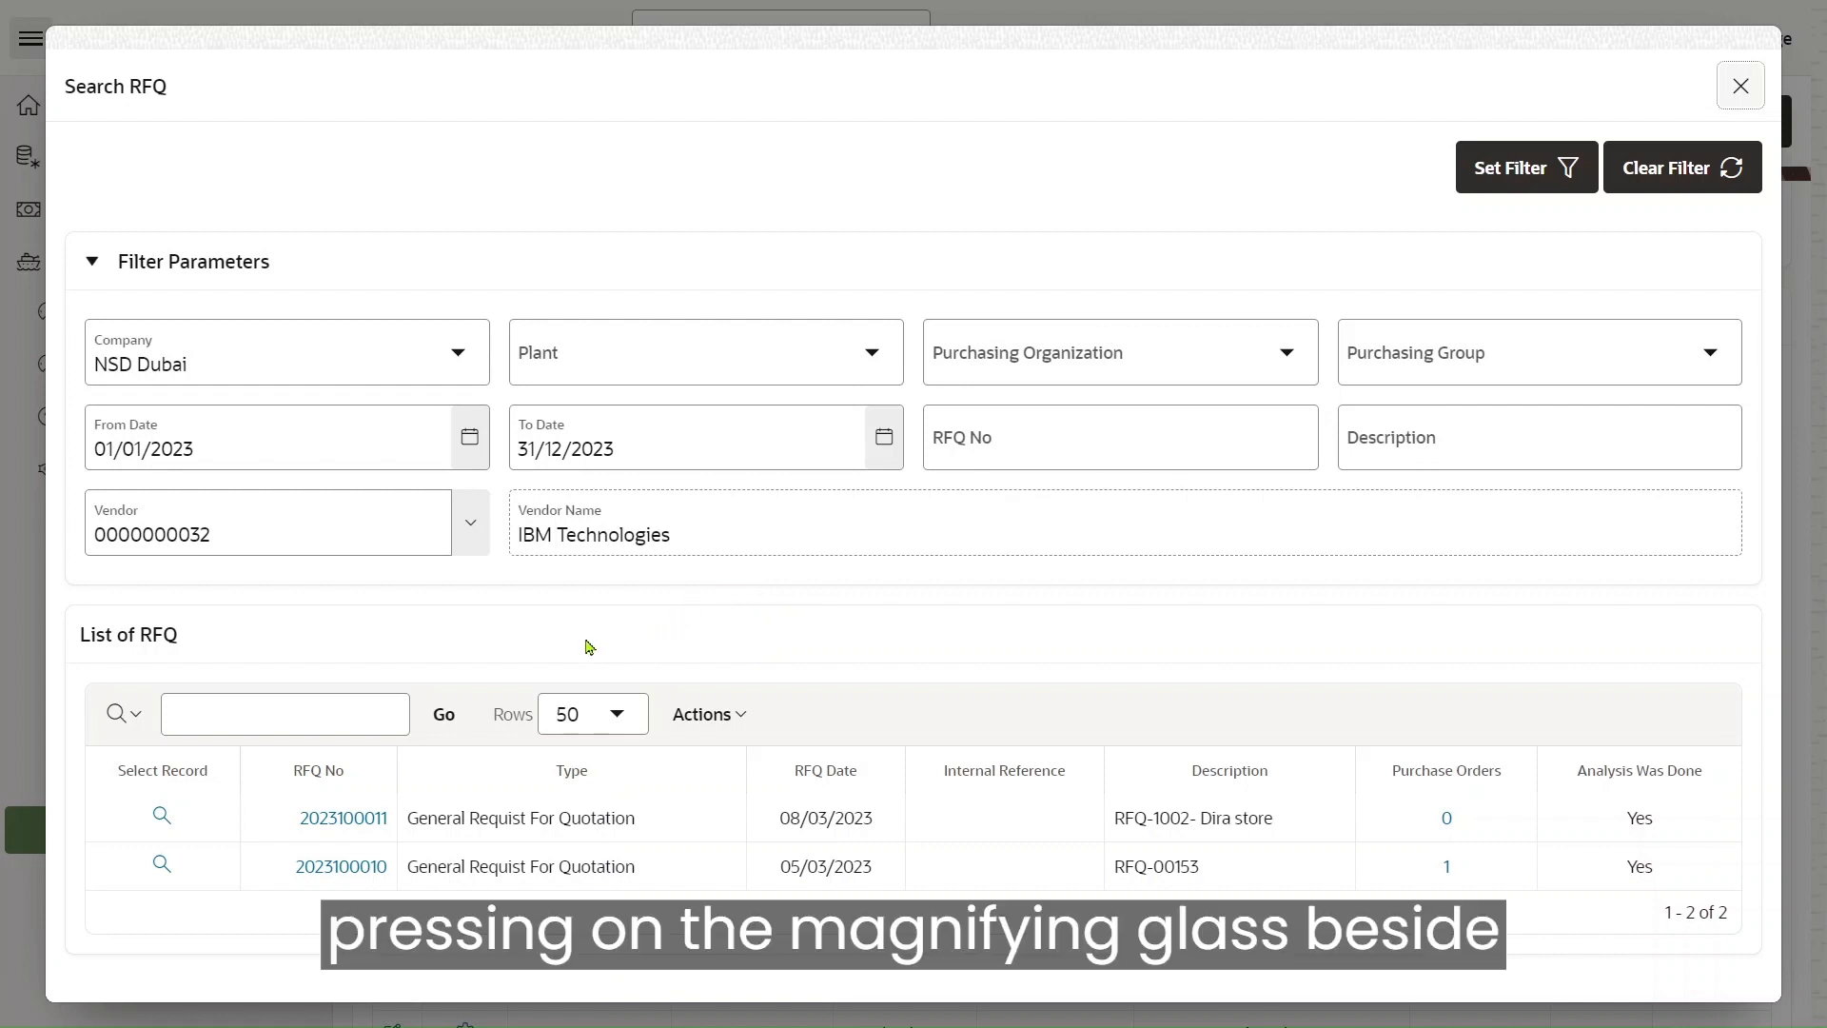
left_click(162, 817)
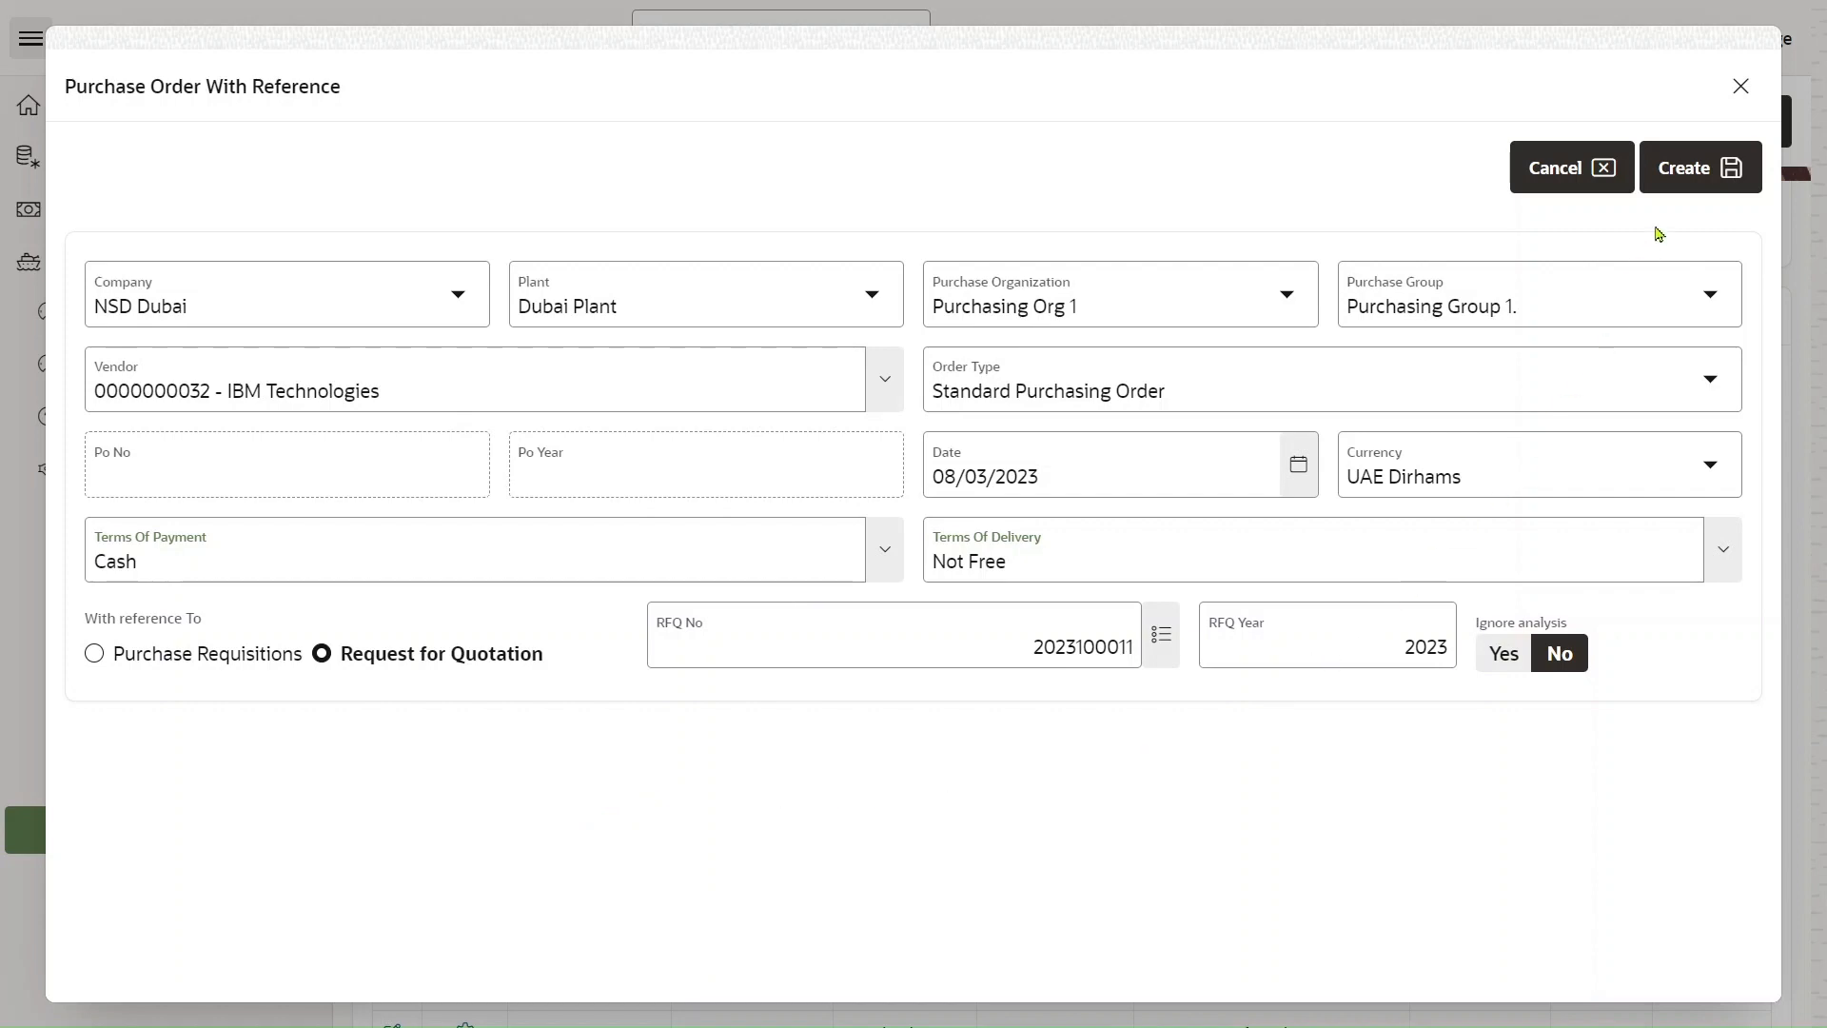
left_click(1689, 174)
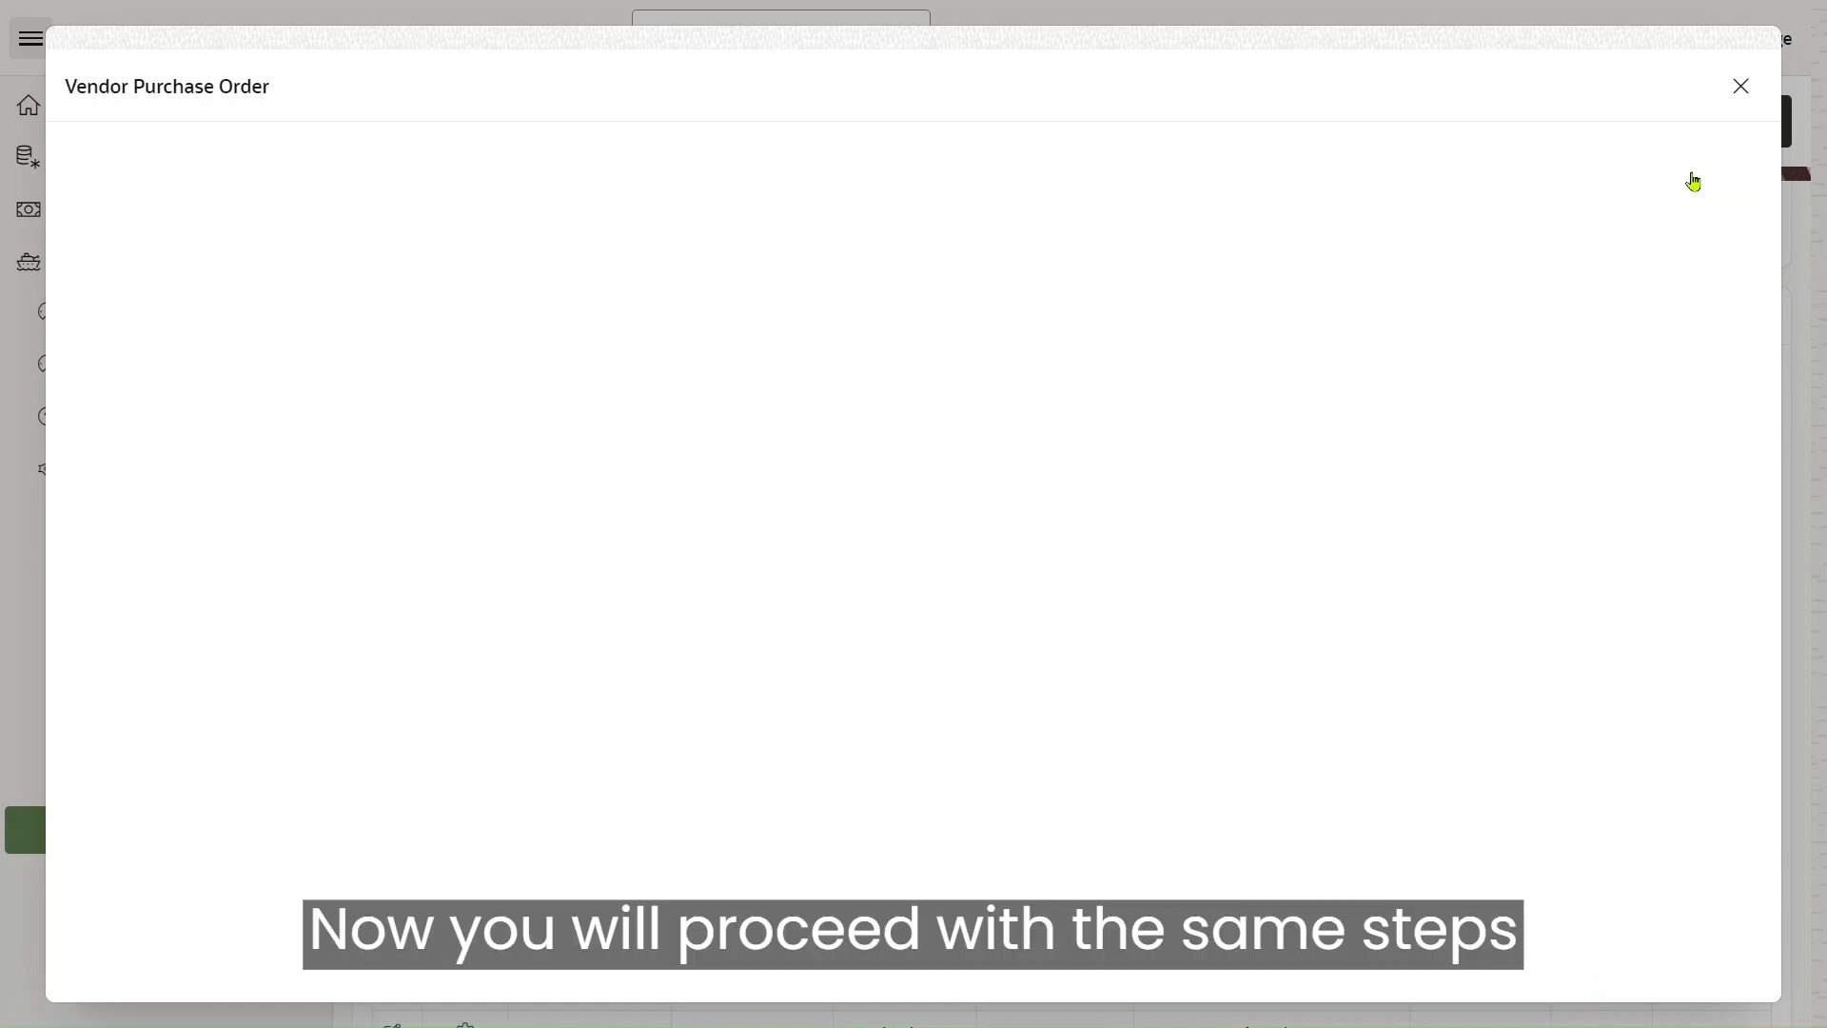